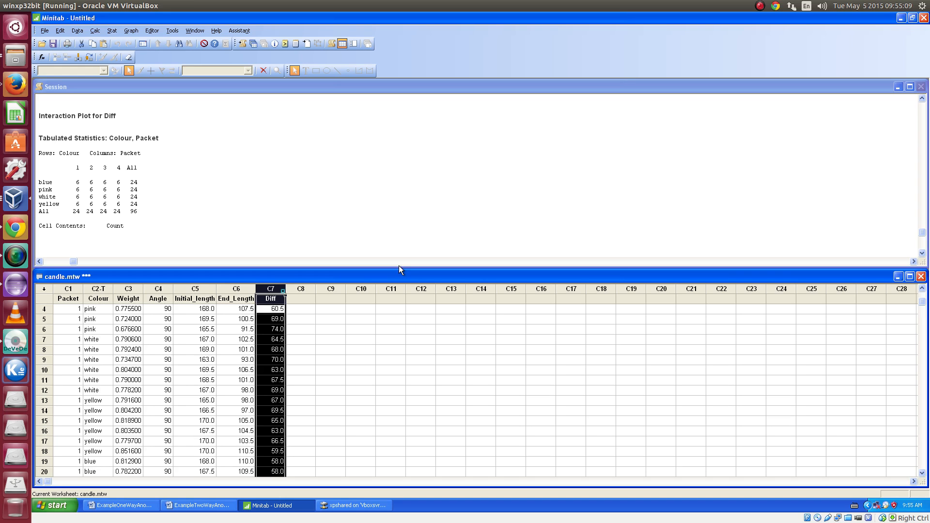
- Examine the Diff column together with the Packet and Colour columns in the candle worksheet
{"action": "left_click", "coordinate": [340, 328]}
{"action": "left_click", "coordinate": [273, 288]}
{"action": "left_click", "coordinate": [318, 360]}
{"action": "left_click", "coordinate": [271, 289]}
{"action": "left_click", "coordinate": [333, 349]}
{"action": "left_click", "coordinate": [271, 289]}
{"action": "left_click", "coordinate": [102, 290]}
{"action": "left_click", "coordinate": [272, 290]}
{"action": "left_click_drag", "start_coordinate": [71, 289], "coordinate": [99, 290]}
{"action": "left_click", "coordinate": [270, 289]}
{"action": "left_click", "coordinate": [331, 360]}
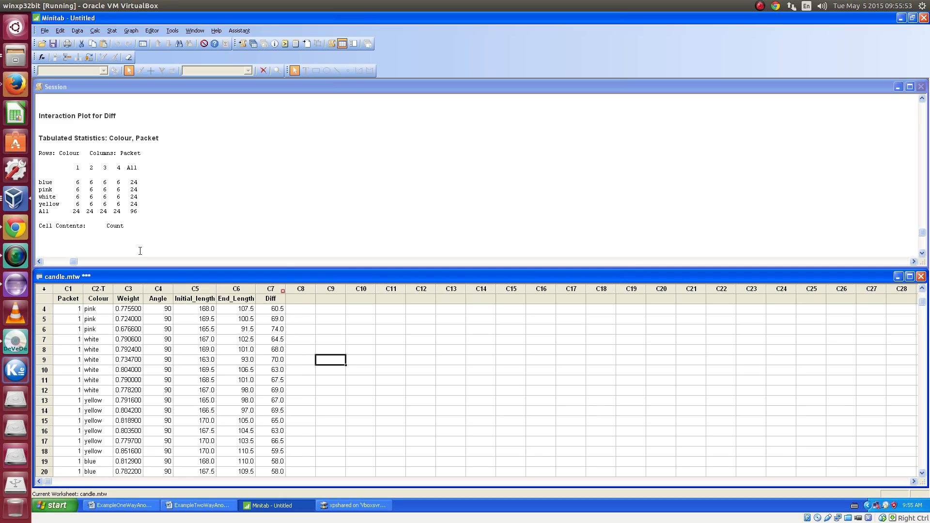
{"action": "left_click", "coordinate": [204, 172]}
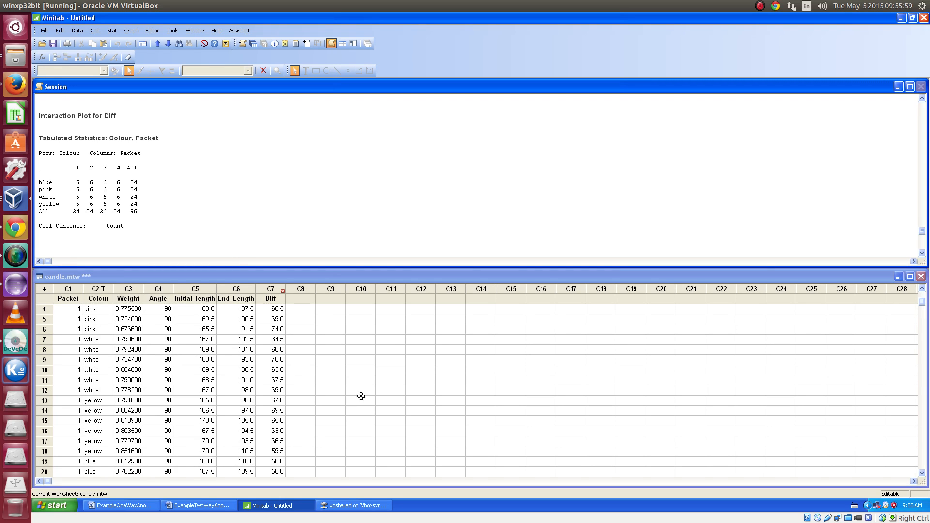
{"action": "left_click", "coordinate": [272, 291]}
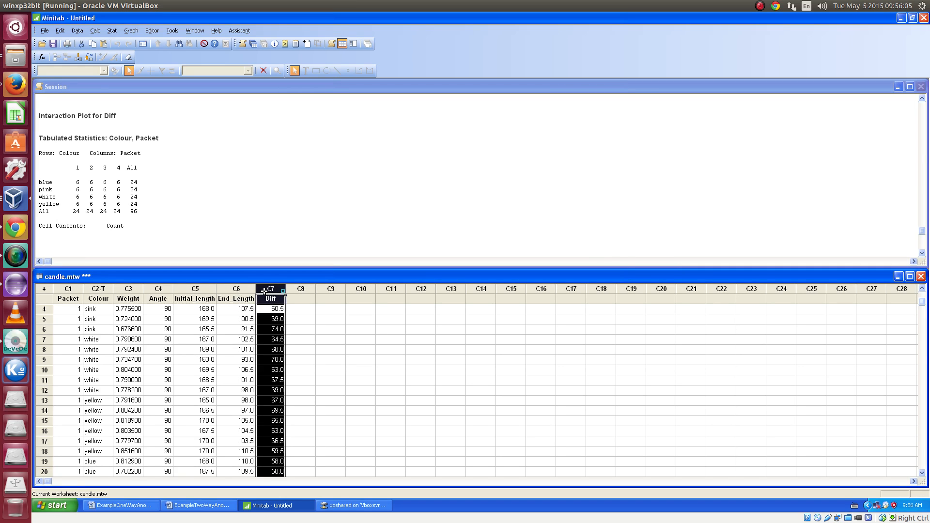
{"action": "left_click", "coordinate": [292, 317]}
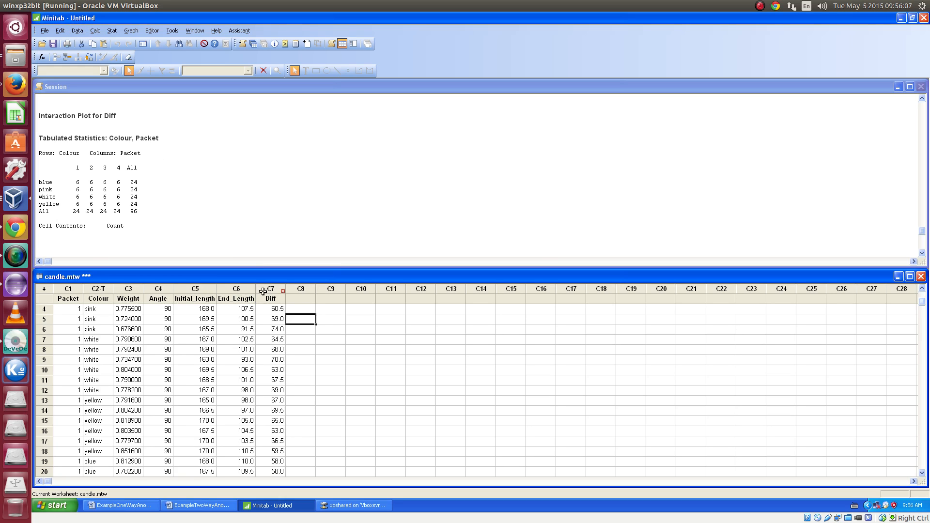
{"action": "left_click", "coordinate": [272, 298]}
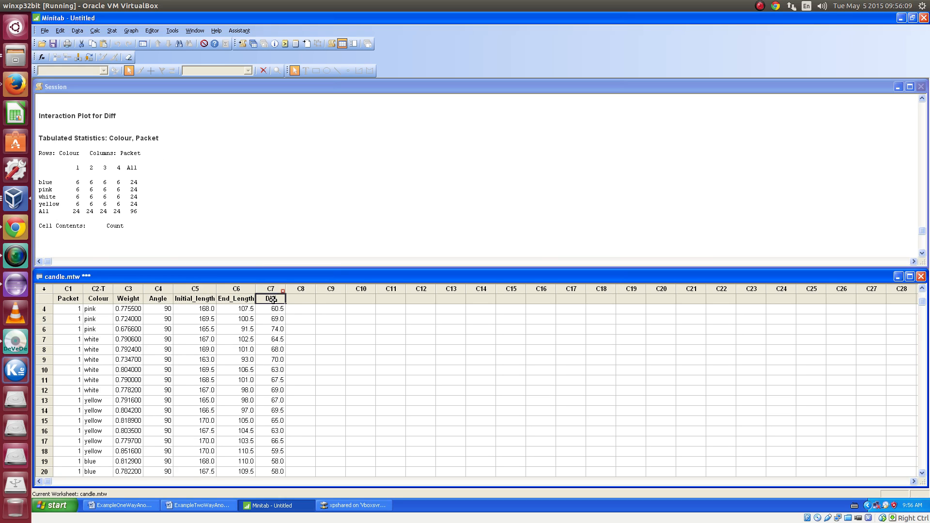
{"action": "left_click", "coordinate": [277, 318]}
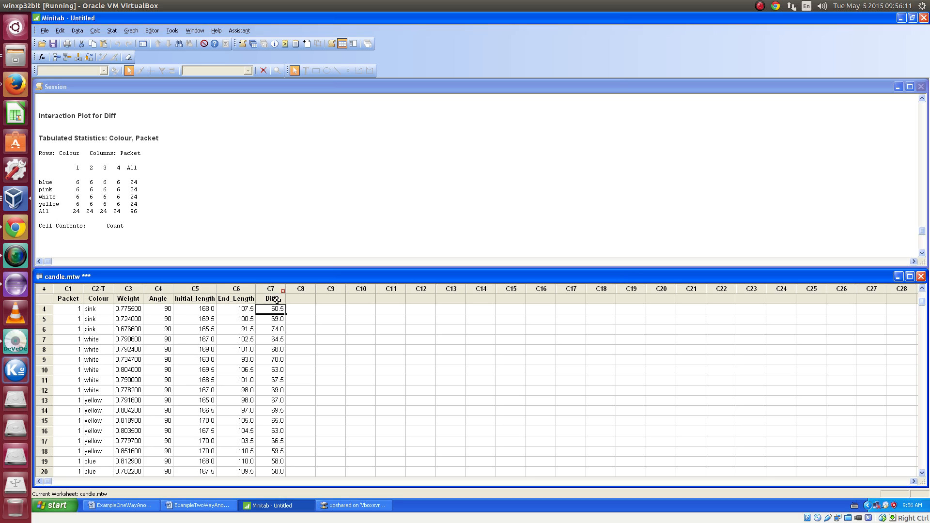
- Use the Calculator to rebuild the expression 'Initial_length' - 'End_Length' and store the result in Diff
{"action": "left_click", "coordinate": [272, 299]}
{"action": "left_click", "coordinate": [95, 31]}
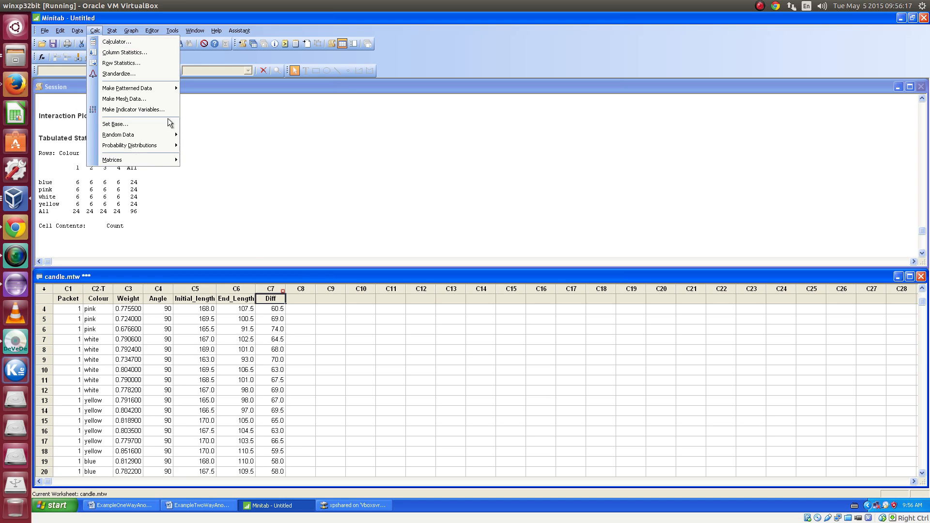
{"action": "left_click", "coordinate": [116, 42]}
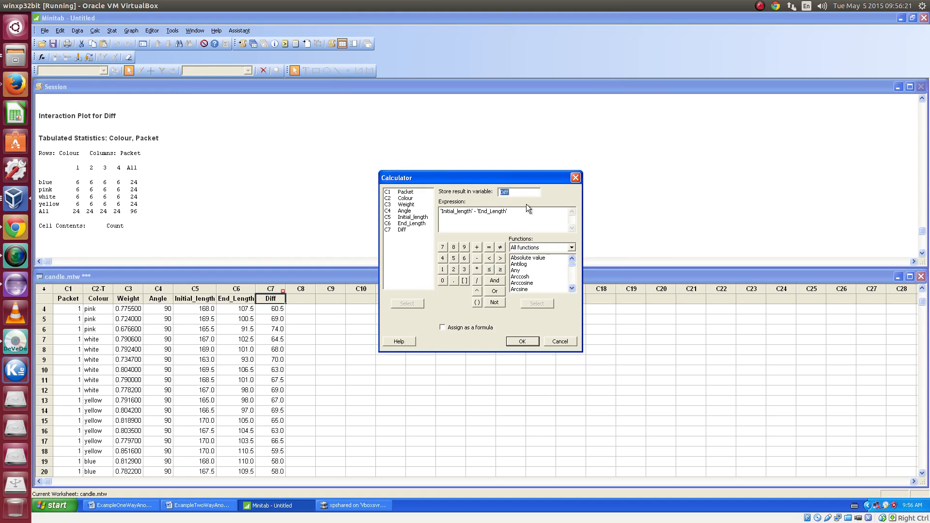
{"action": "left_click_drag", "start_coordinate": [510, 211], "coordinate": [365, 192]}
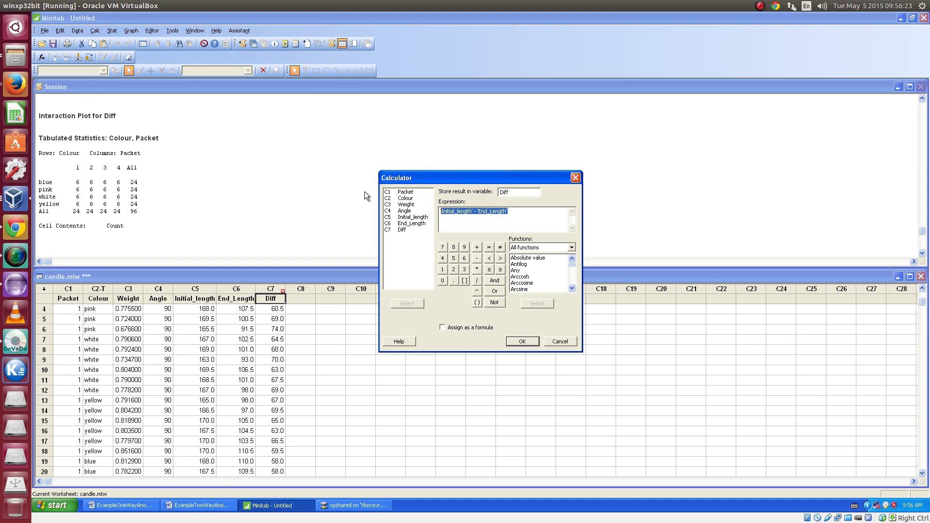
{"action": "key", "text": "Delete"}
{"action": "double_click", "coordinate": [411, 217]}
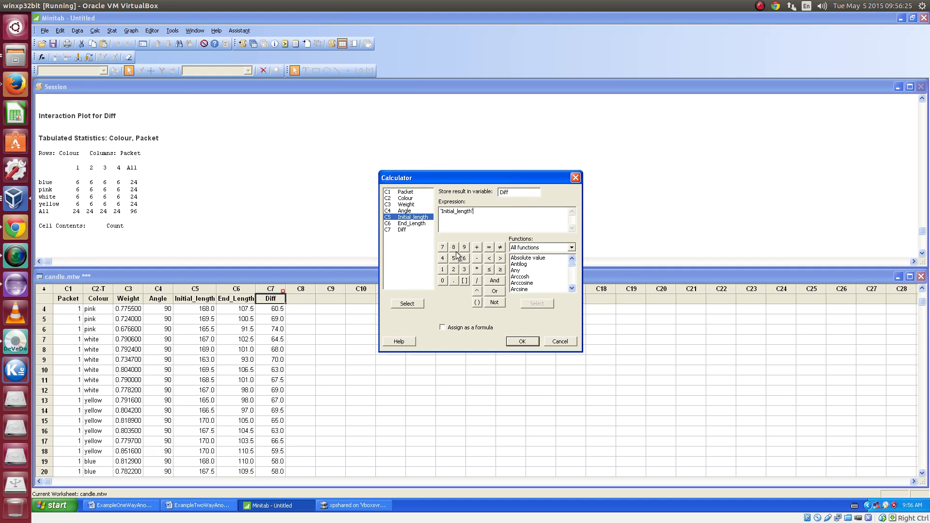
{"action": "left_click", "coordinate": [477, 257]}
{"action": "double_click", "coordinate": [411, 223]}
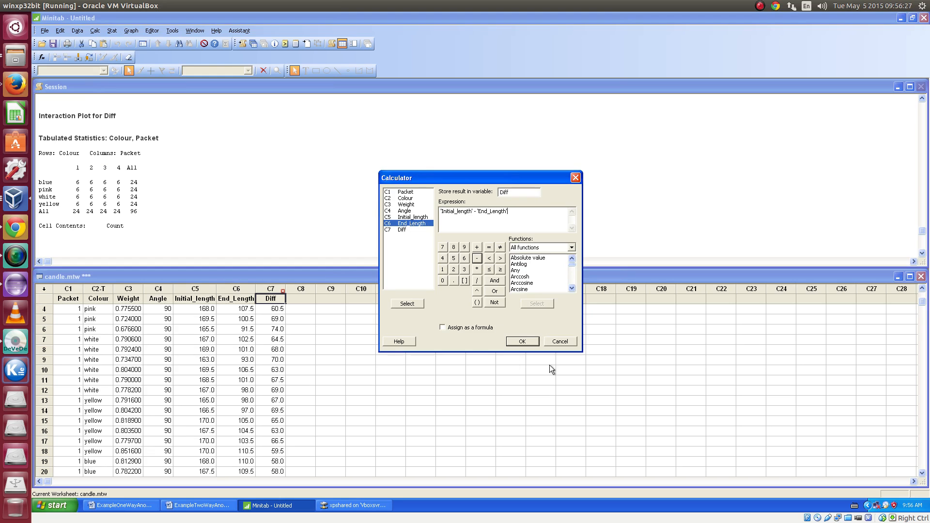
{"action": "left_click", "coordinate": [523, 341]}
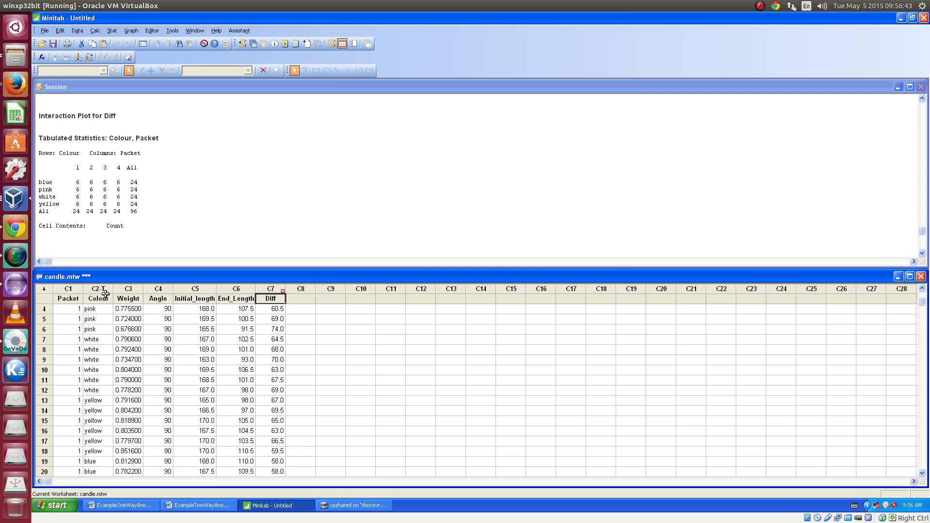
- Review the worksheet's Packet, Colour, Weight, Angle, length and Diff columns, including the Angle values in the packet 4 rows
{"action": "left_click", "coordinate": [67, 291]}
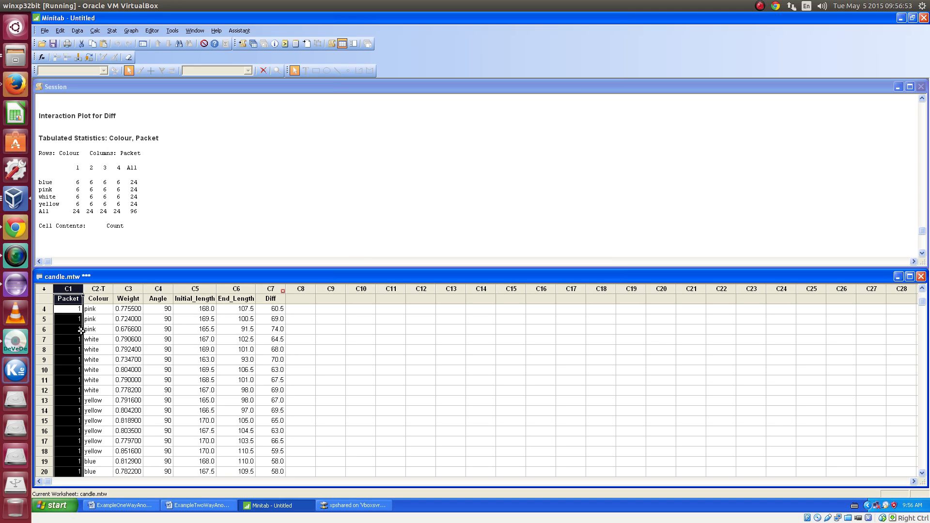
{"action": "left_click", "coordinate": [98, 289]}
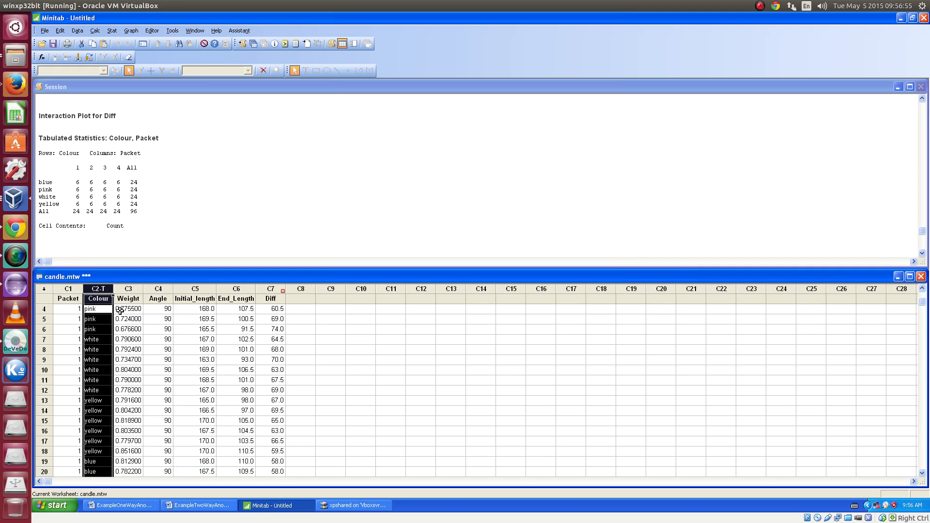
{"action": "left_click", "coordinate": [132, 289]}
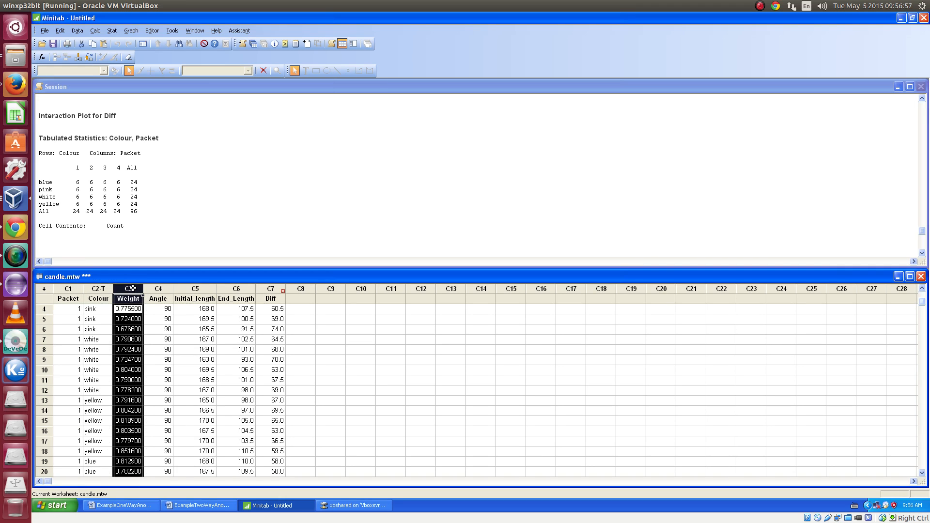
{"action": "left_click", "coordinate": [161, 289]}
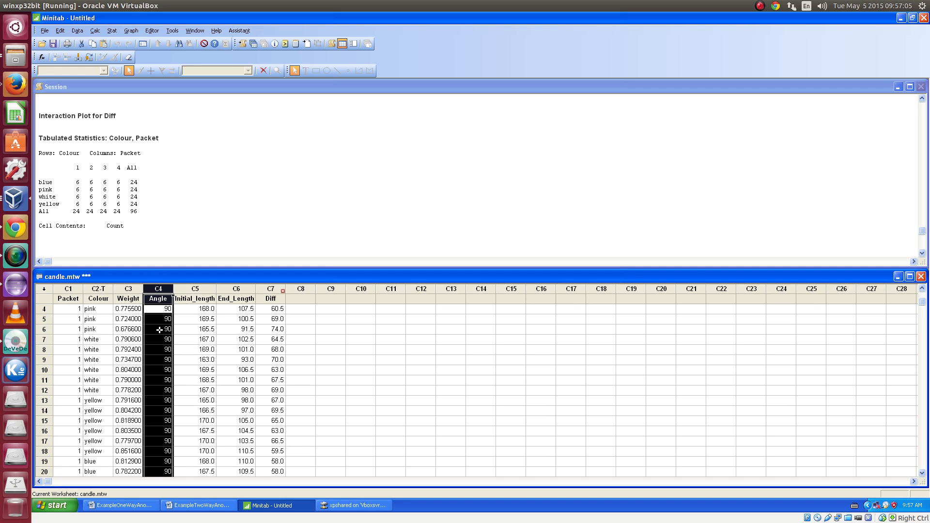
{"action": "scroll", "coordinate": [159, 330], "scroll_direction": "down", "scroll_amount": 20}
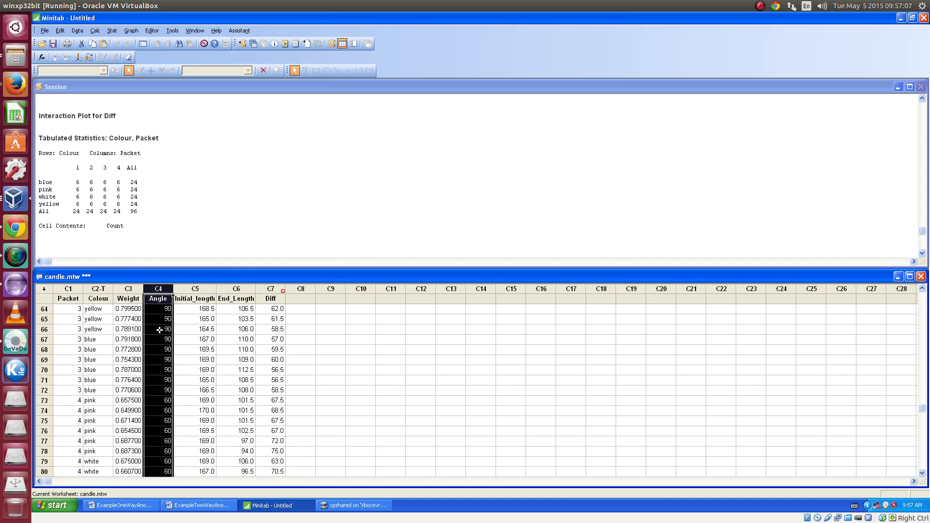
{"action": "left_click", "coordinate": [165, 411]}
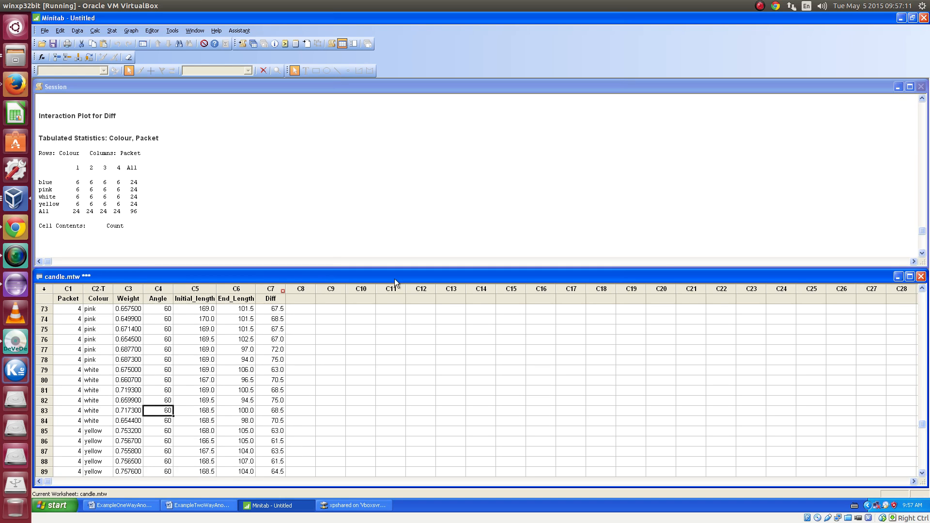
{"action": "left_click_drag", "start_coordinate": [188, 287], "coordinate": [262, 285]}
{"action": "left_click", "coordinate": [272, 288]}
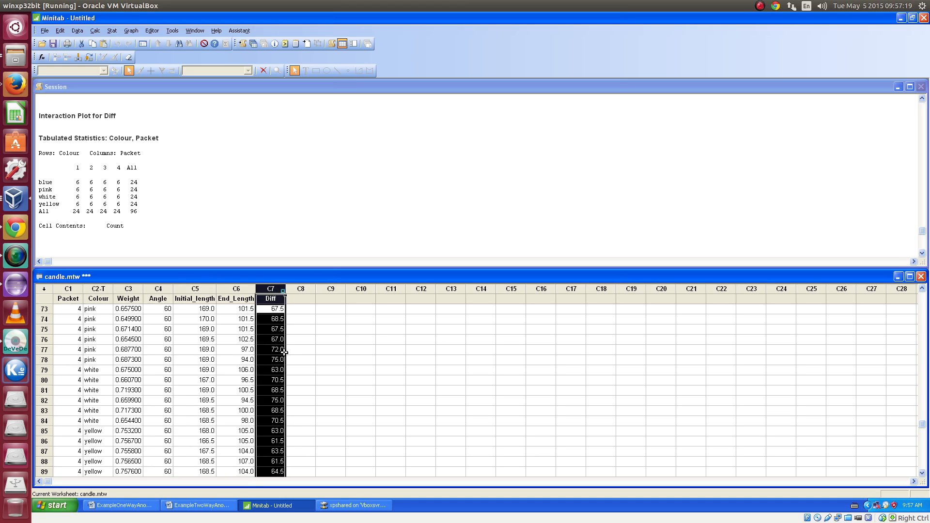
{"action": "left_click", "coordinate": [379, 340]}
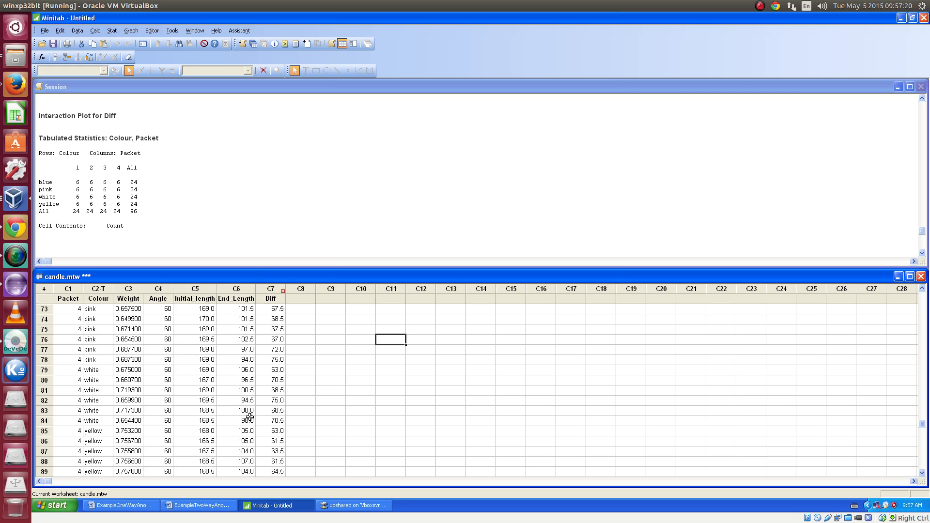
- Look over the one-way and two-way ANOVA example documents in Word, and return to the Minitab worksheet
{"action": "left_click", "coordinate": [202, 505]}
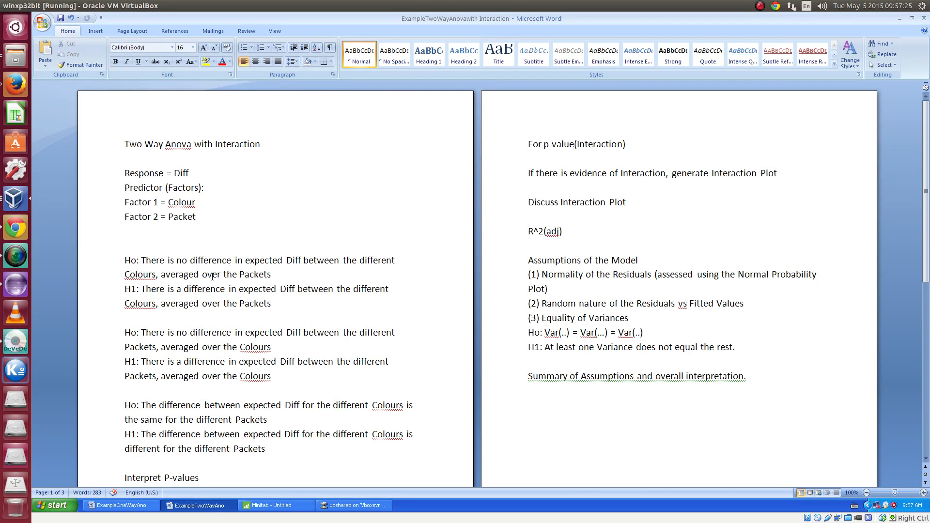
{"action": "left_click", "coordinate": [144, 507]}
{"action": "left_click", "coordinate": [282, 506]}
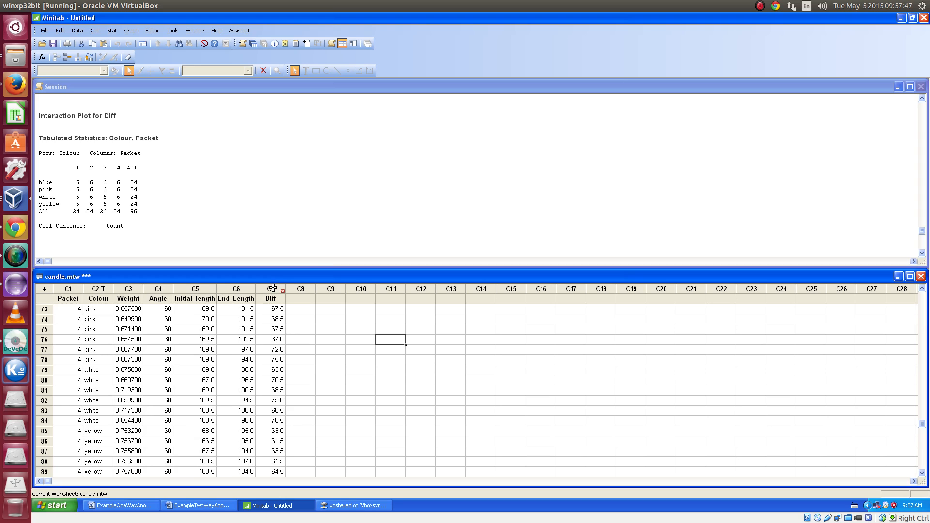
- Shorten the Session window and extend the candle.mtw worksheet window upward into the freed space
{"action": "left_click_drag", "start_coordinate": [307, 266], "coordinate": [307, 253]}
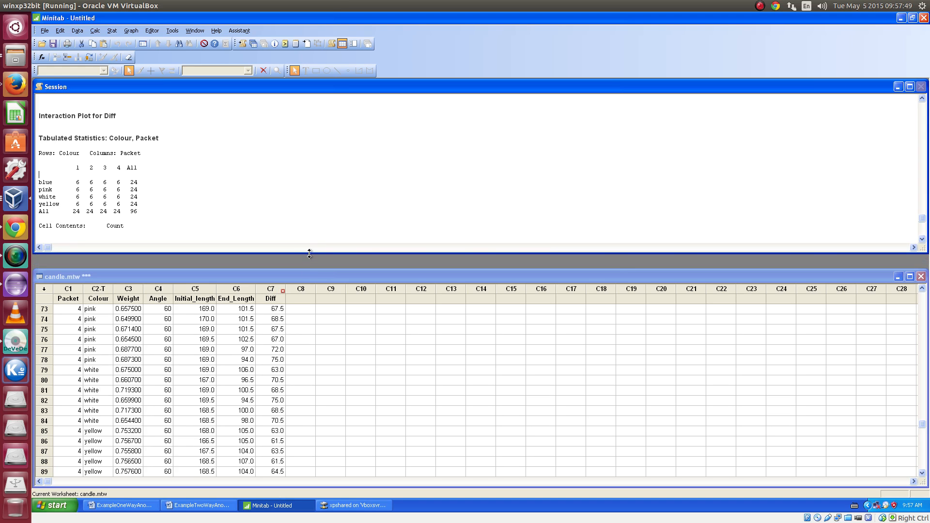
{"action": "left_click", "coordinate": [311, 278]}
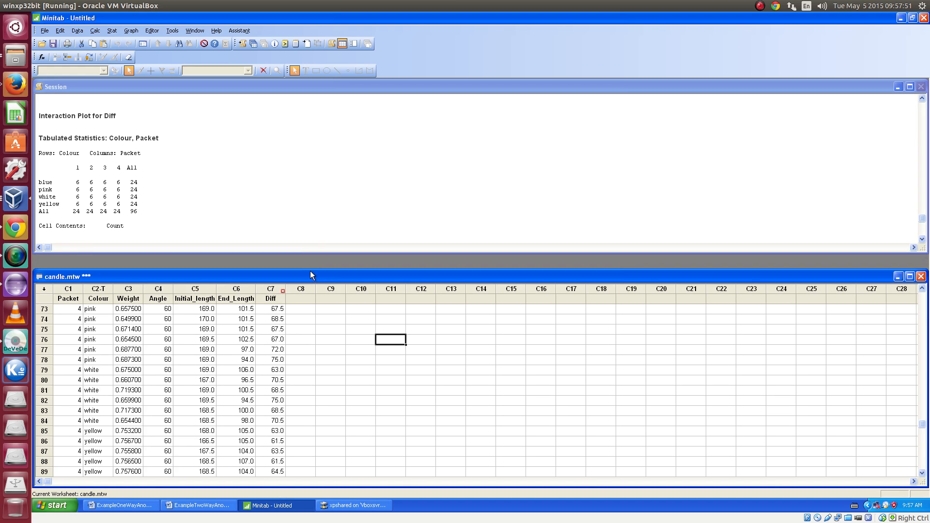
{"action": "left_click_drag", "start_coordinate": [310, 272], "coordinate": [305, 256]}
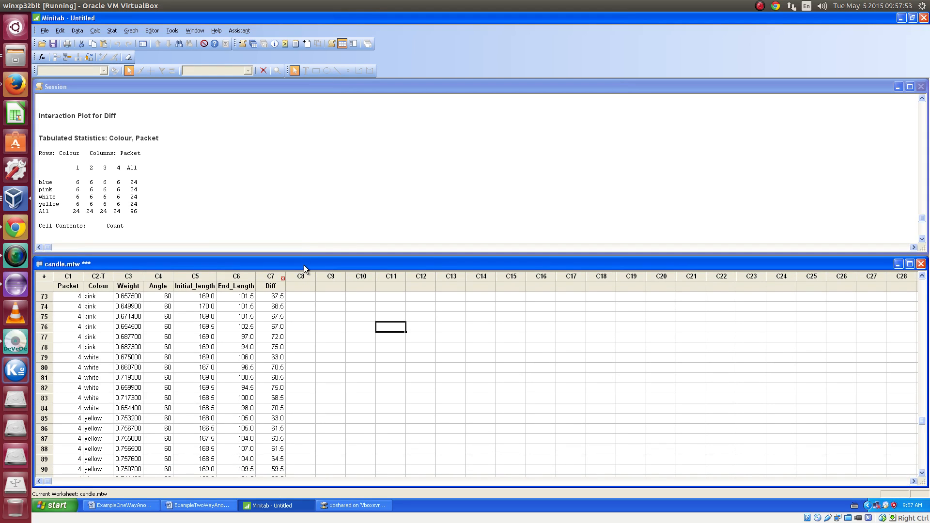
- Compare the Diff column as response with the Packet and Colour columns as factors in the resized worksheet
{"action": "left_click", "coordinate": [273, 276]}
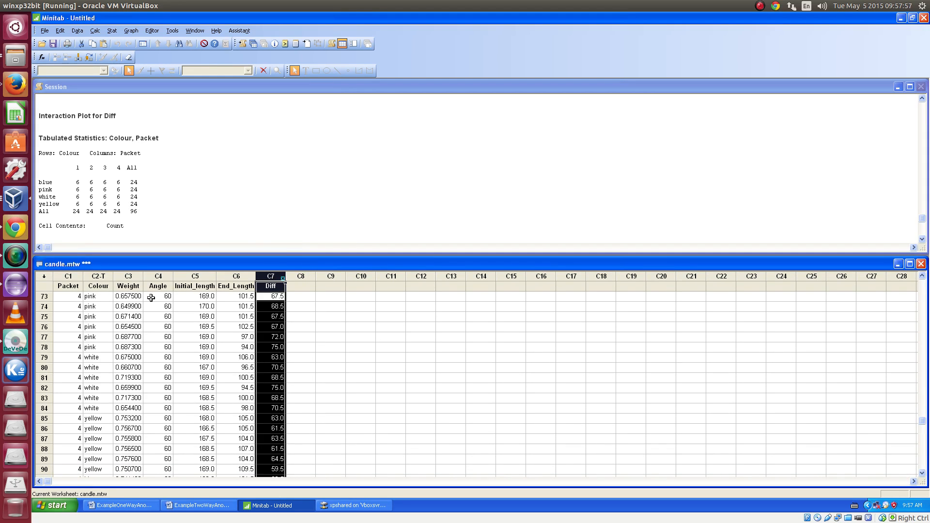
{"action": "left_click", "coordinate": [67, 276]}
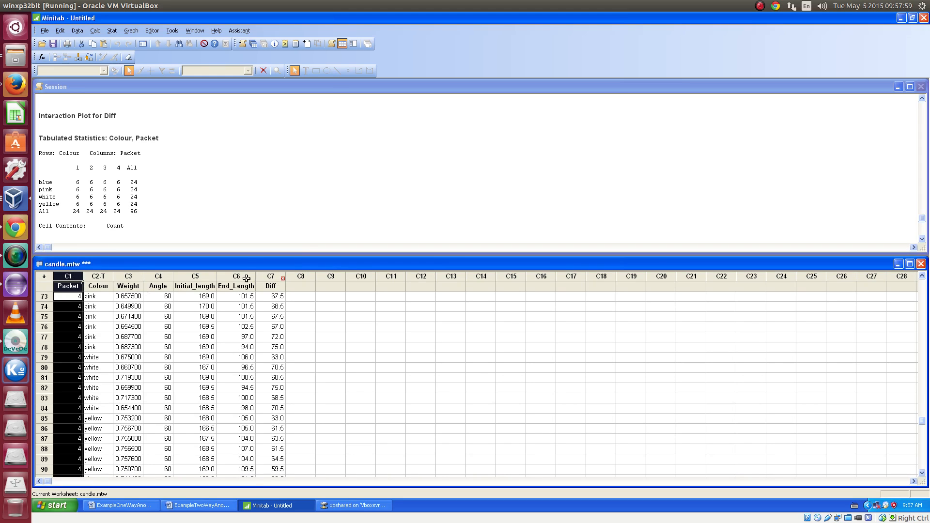
{"action": "left_click", "coordinate": [270, 277]}
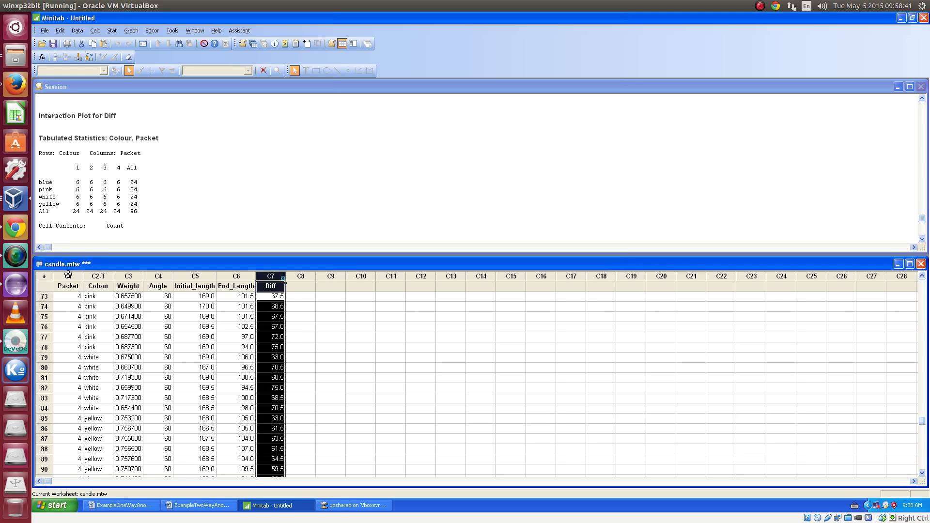
{"action": "left_click_drag", "start_coordinate": [68, 275], "coordinate": [91, 276]}
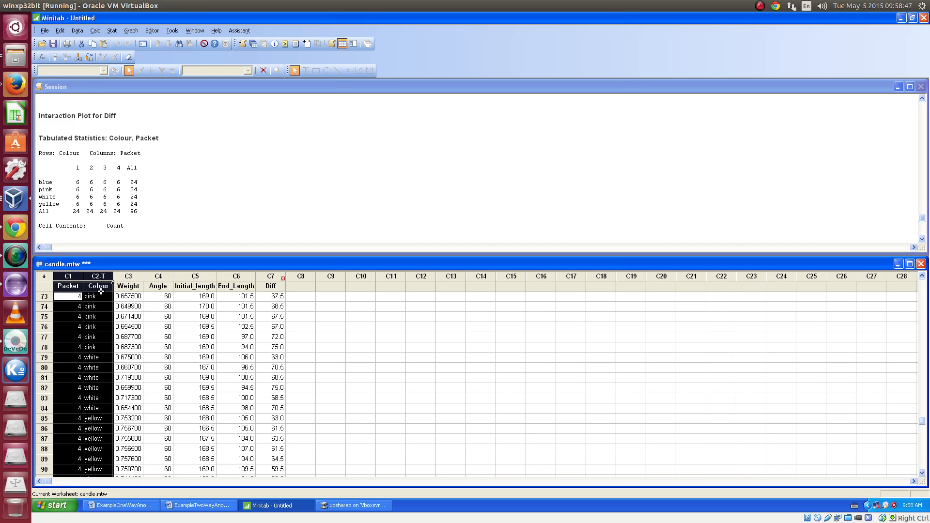
{"action": "left_click", "coordinate": [276, 286]}
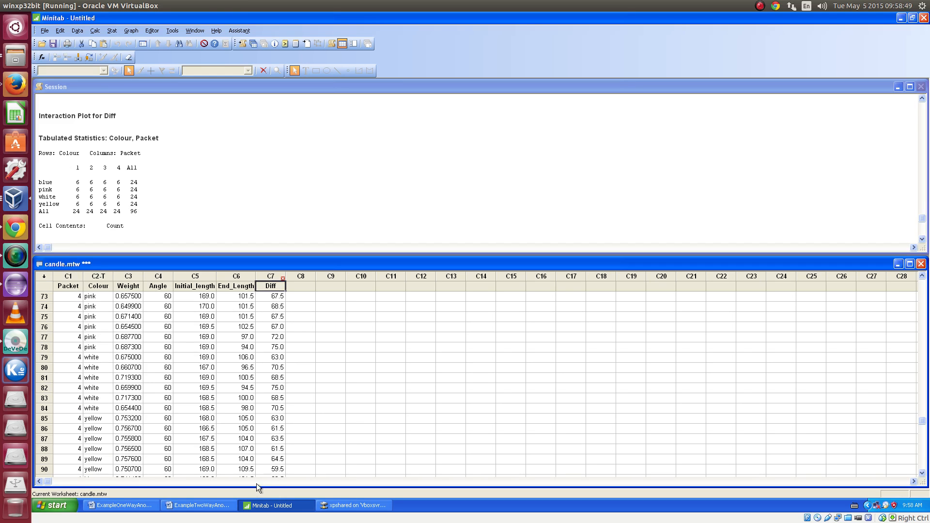
{"action": "left_click", "coordinate": [273, 276]}
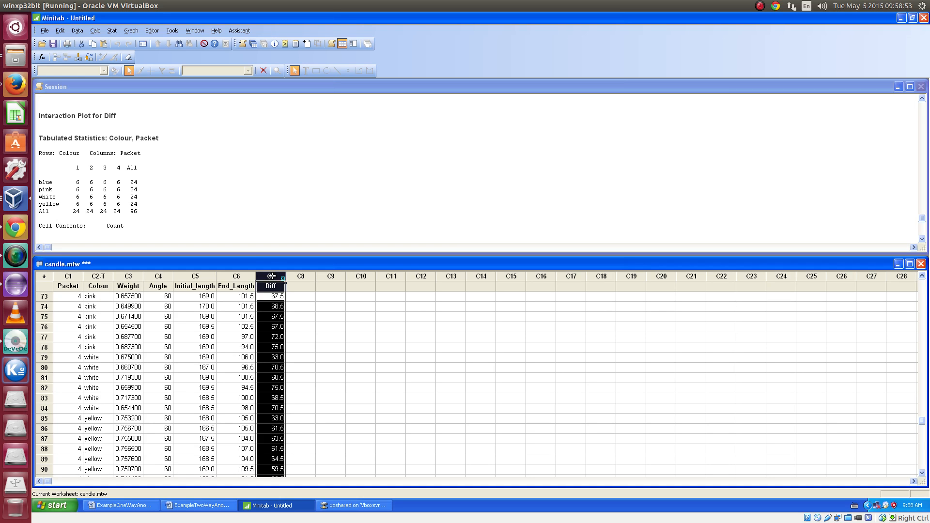
- Read the Response and Predictor (Factors) lines in the two-way ANOVA Word document, and switch back to Minitab
{"action": "left_click", "coordinate": [197, 506]}
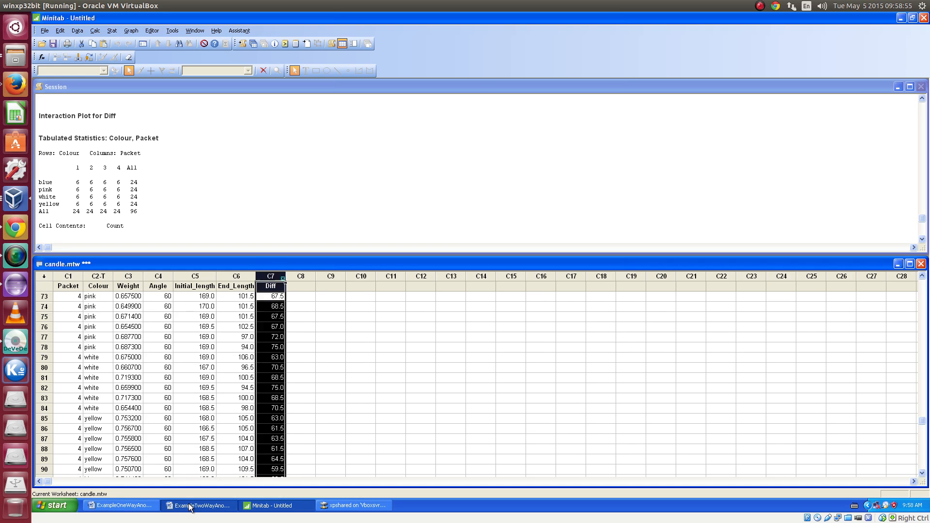
{"action": "left_click", "coordinate": [123, 173]}
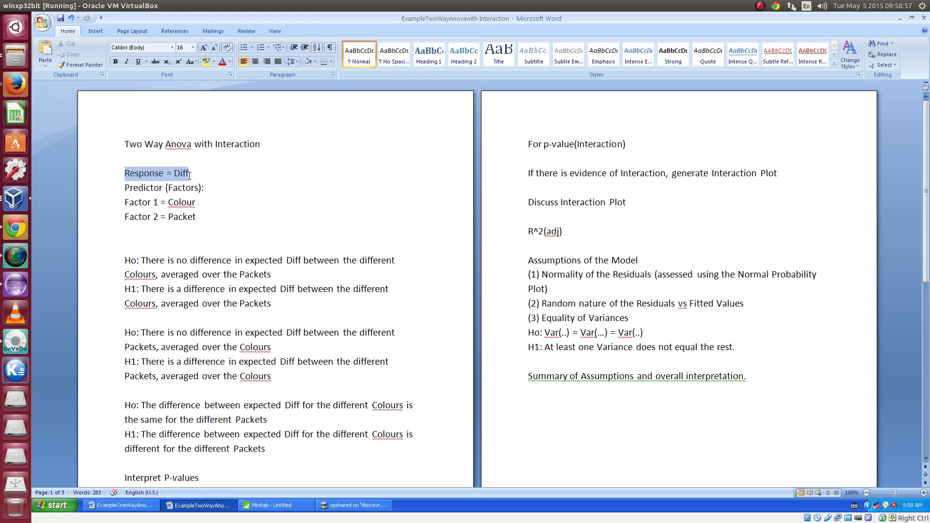
{"action": "left_click", "coordinate": [120, 188]}
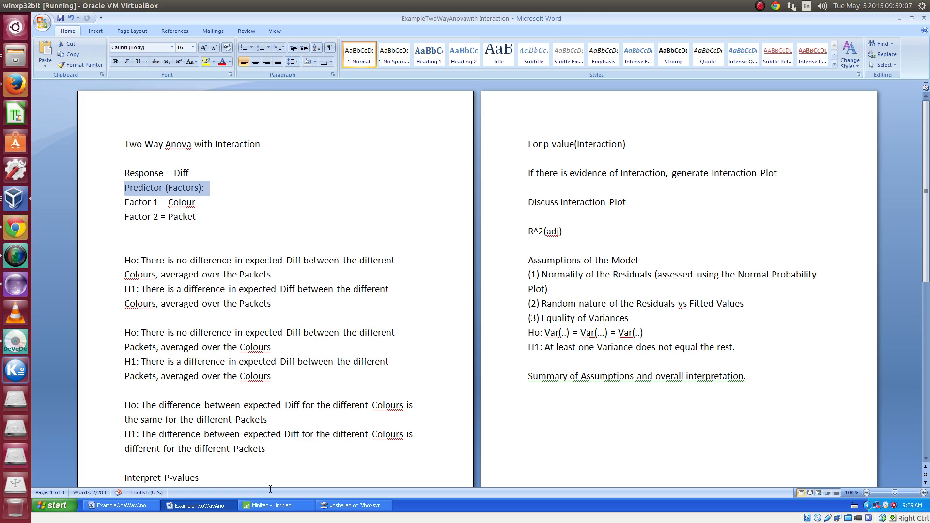
{"action": "left_click", "coordinate": [281, 505]}
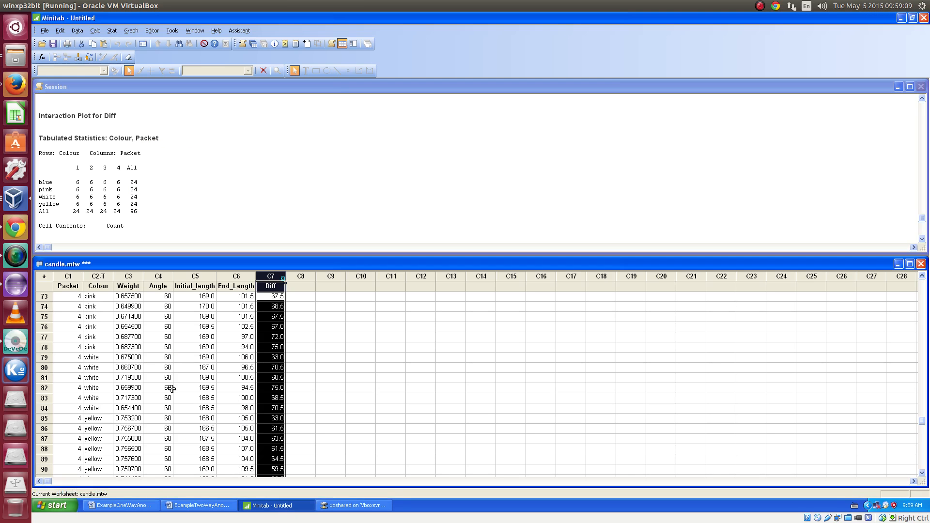
- Highlight the Packet column in the candle.mtw worksheet
{"action": "left_click", "coordinate": [88, 278]}
{"action": "left_click", "coordinate": [70, 277]}
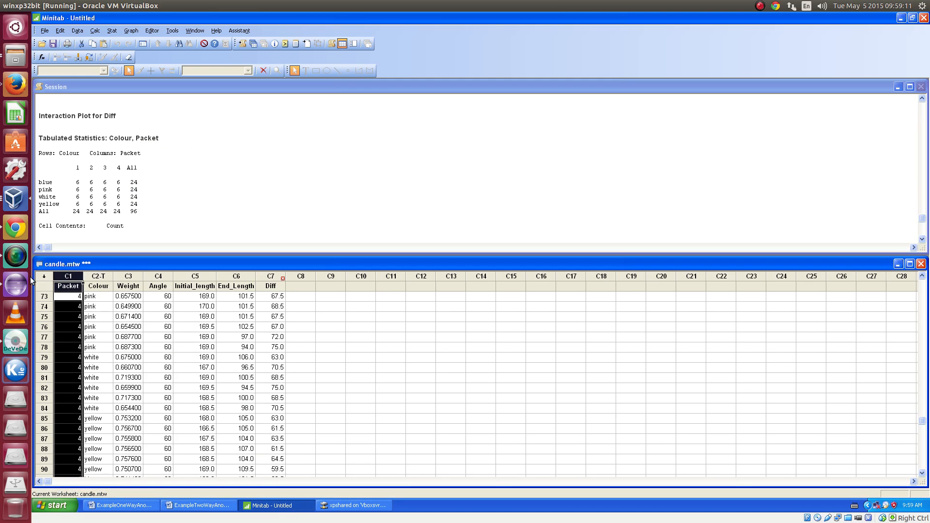
- Switch to the two-way ANOVA Word document and delete the extra blank line above the first Ho hypothesis
{"action": "left_click", "coordinate": [201, 506]}
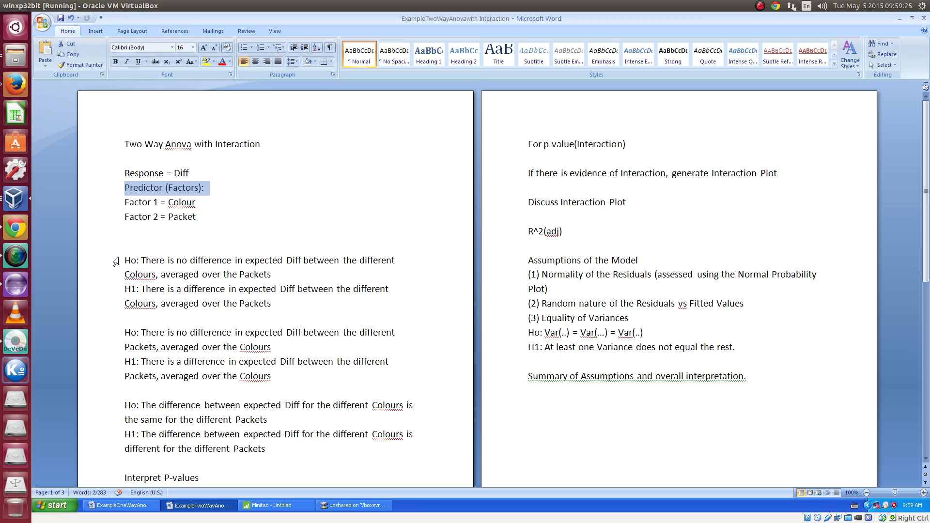
{"action": "left_click", "coordinate": [125, 246]}
{"action": "key", "text": "Delete"}
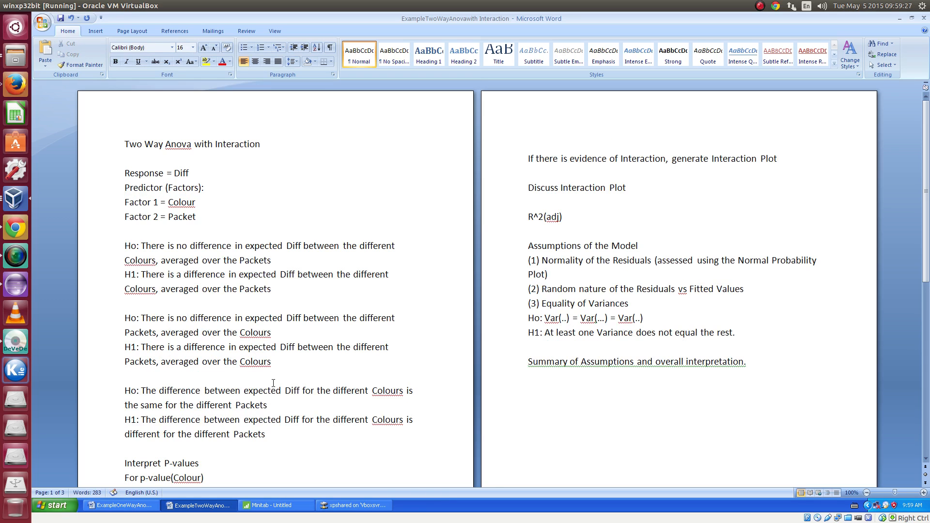
- Highlight the Colour null hypothesis and compare it with the null hypothesis in the one-way ANOVA document, returning to the two-way document
{"action": "left_click_drag", "start_coordinate": [266, 435], "coordinate": [97, 245]}
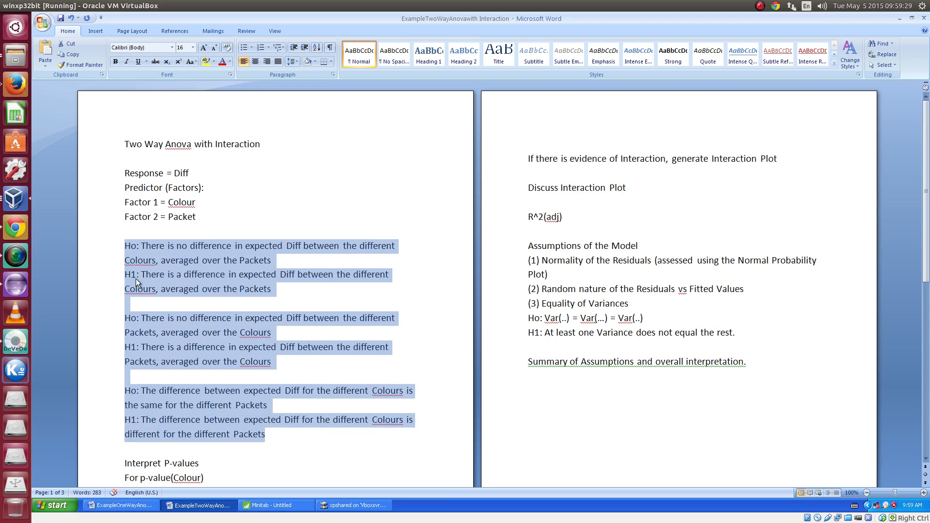
{"action": "left_click", "coordinate": [246, 317]}
{"action": "left_click_drag", "start_coordinate": [277, 290], "coordinate": [126, 245]}
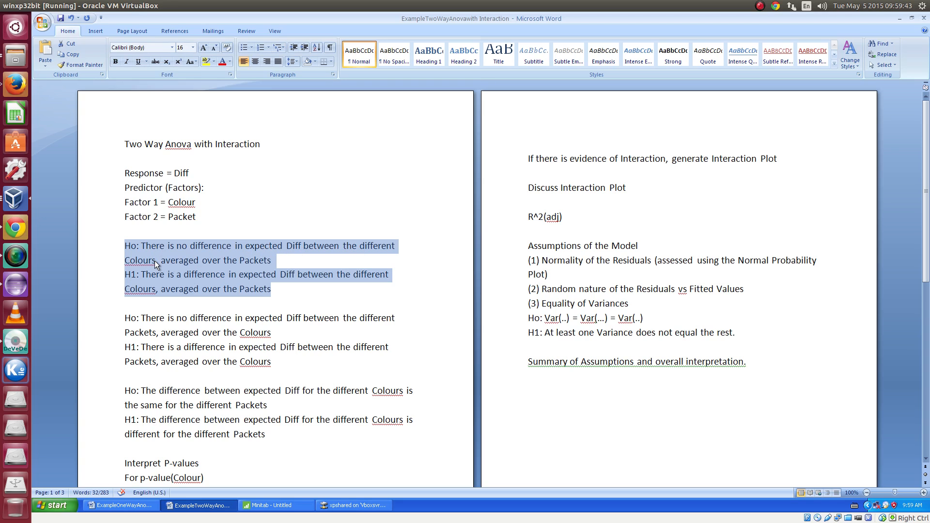
{"action": "left_click_drag", "start_coordinate": [154, 260], "coordinate": [125, 248]}
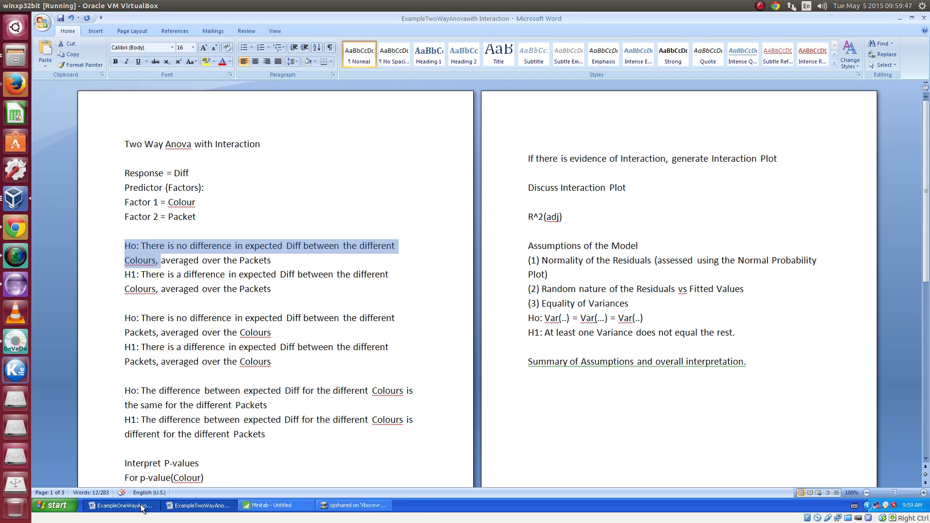
{"action": "left_click", "coordinate": [121, 506]}
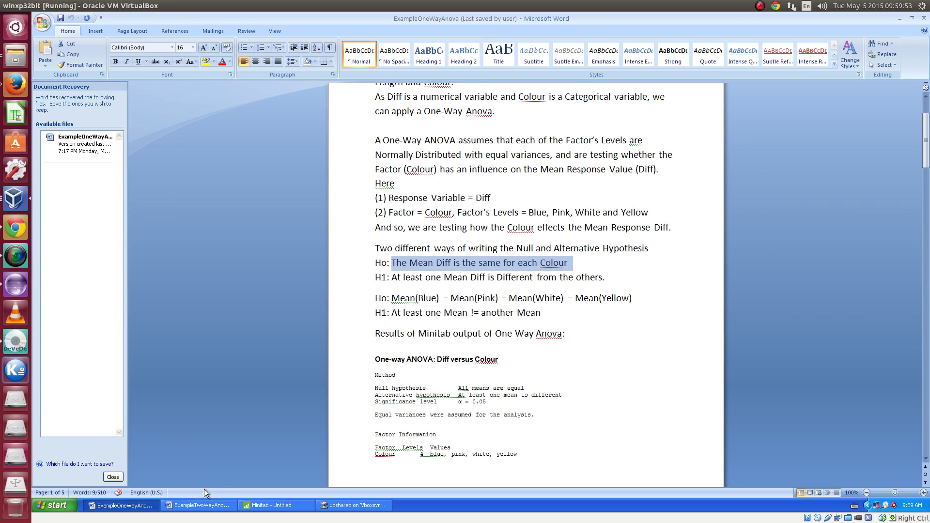
{"action": "left_click", "coordinate": [203, 505]}
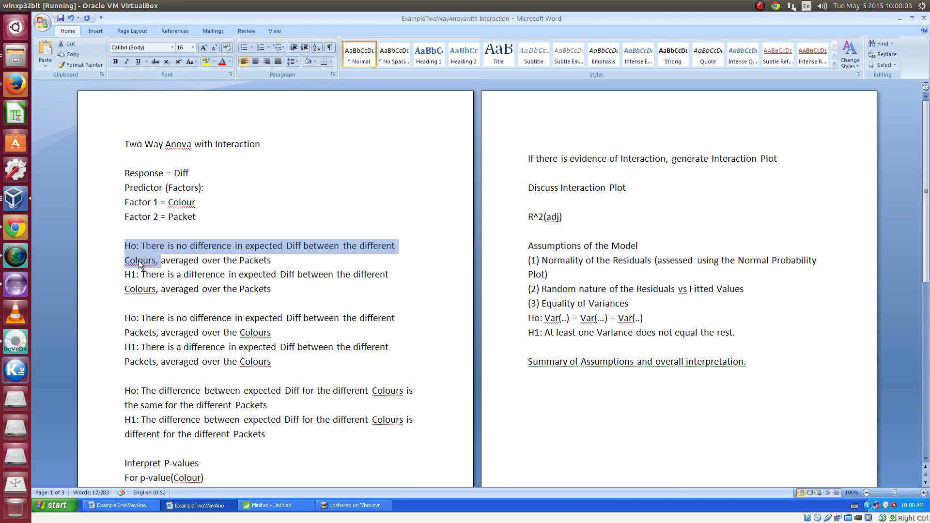
- Highlight "averaged over the Packets" in the Colour null hypothesis and check that wording against the one-way ANOVA document
{"action": "left_click", "coordinate": [165, 261]}
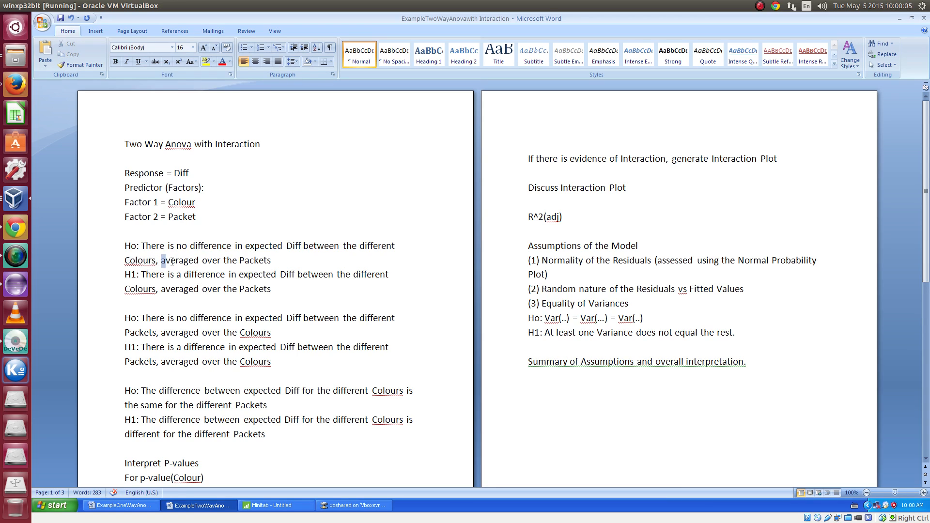
{"action": "left_click_drag", "start_coordinate": [165, 261], "coordinate": [271, 265]}
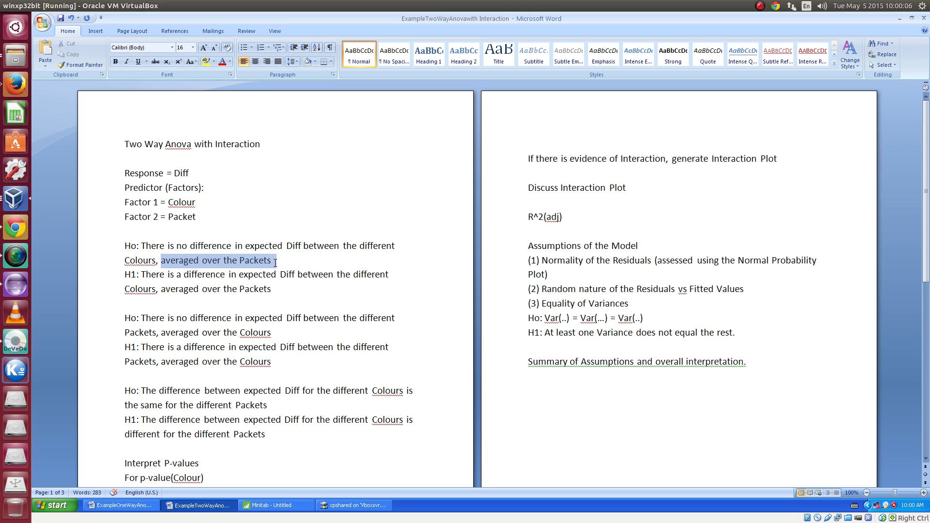
{"action": "left_click", "coordinate": [139, 504]}
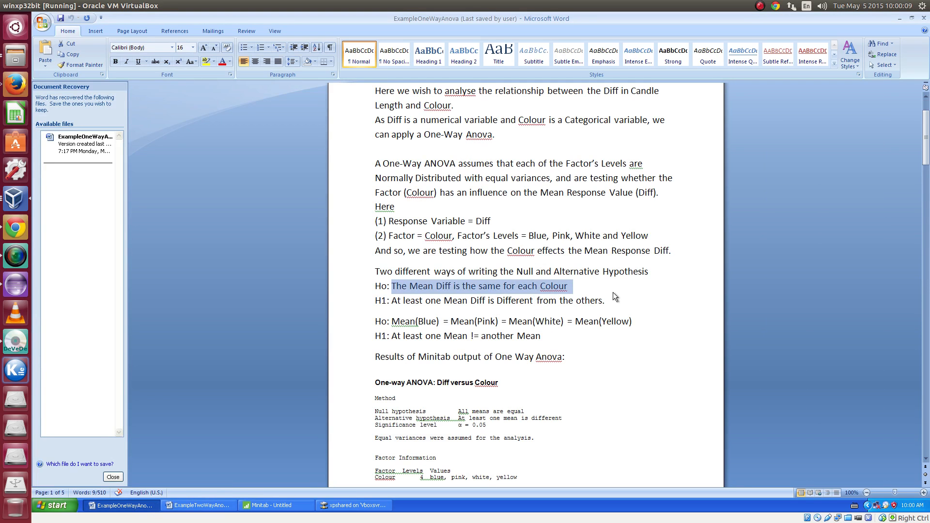
{"action": "left_click", "coordinate": [222, 504]}
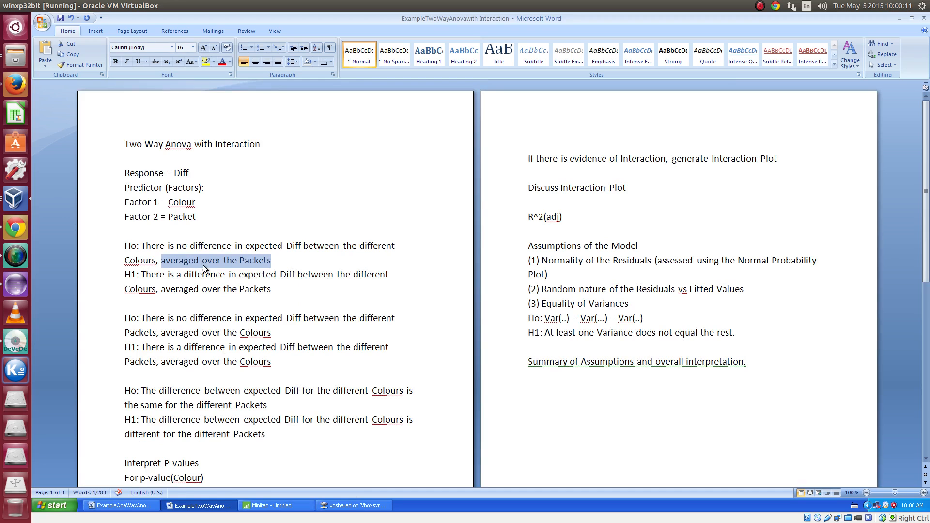
{"action": "left_click", "coordinate": [271, 259]}
{"action": "double_click", "coordinate": [261, 262]}
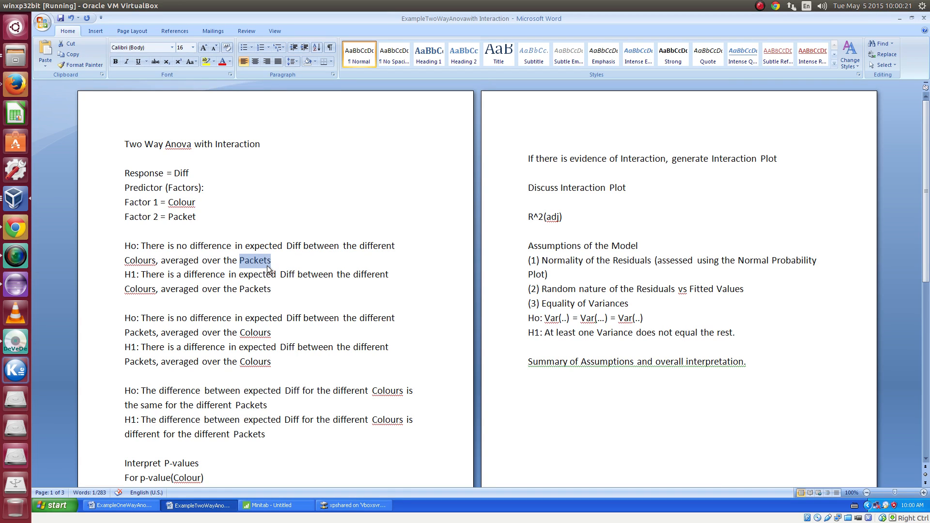
- Highlight the Colour pair of Ho and H1 hypotheses and the Packet pair to compare their wording
{"action": "left_click_drag", "start_coordinate": [122, 247], "coordinate": [224, 413]}
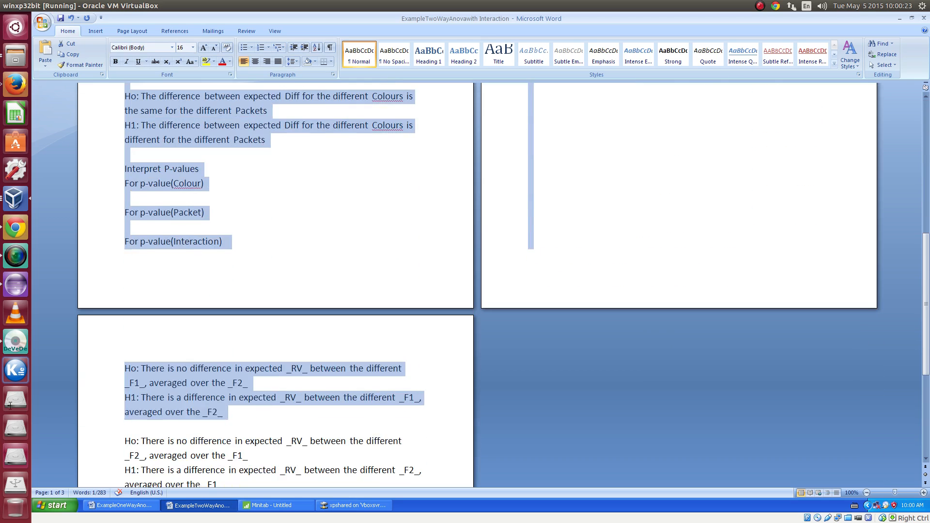
{"action": "left_click", "coordinate": [192, 169]}
{"action": "scroll", "coordinate": [247, 277], "scroll_direction": "up", "scroll_amount": 5}
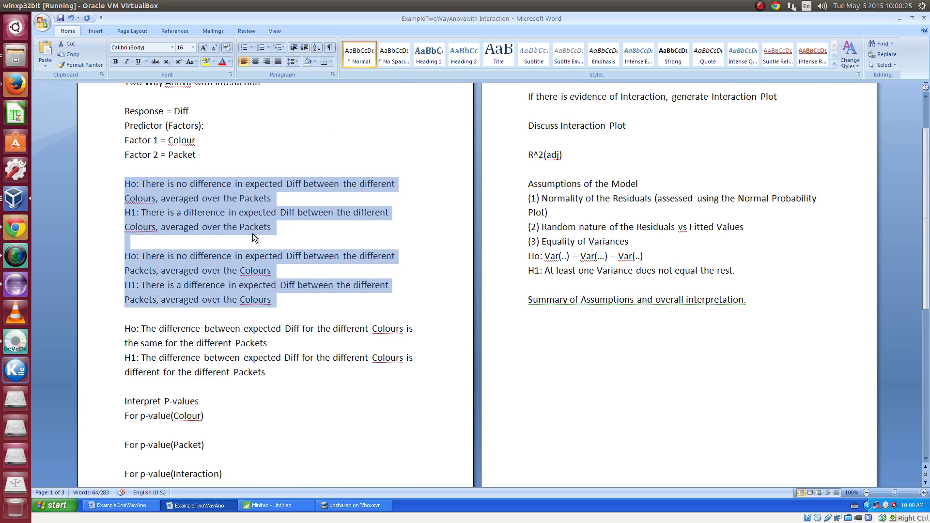
{"action": "left_click_drag", "start_coordinate": [271, 227], "coordinate": [106, 184]}
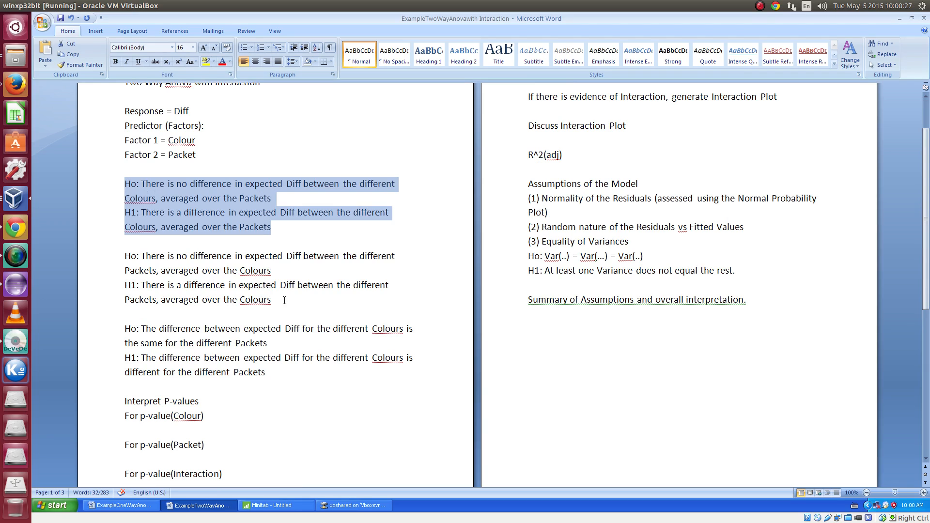
{"action": "left_click_drag", "start_coordinate": [285, 301], "coordinate": [122, 258]}
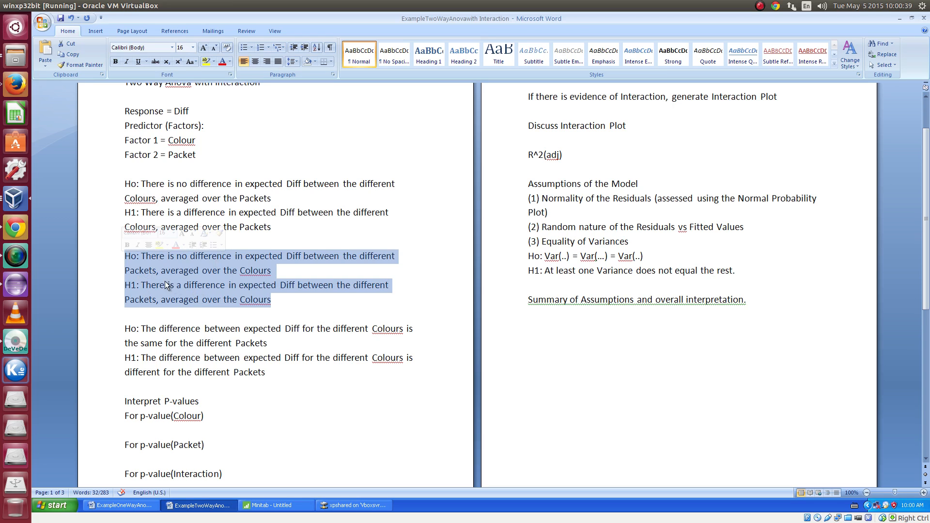
{"action": "left_click", "coordinate": [141, 269]}
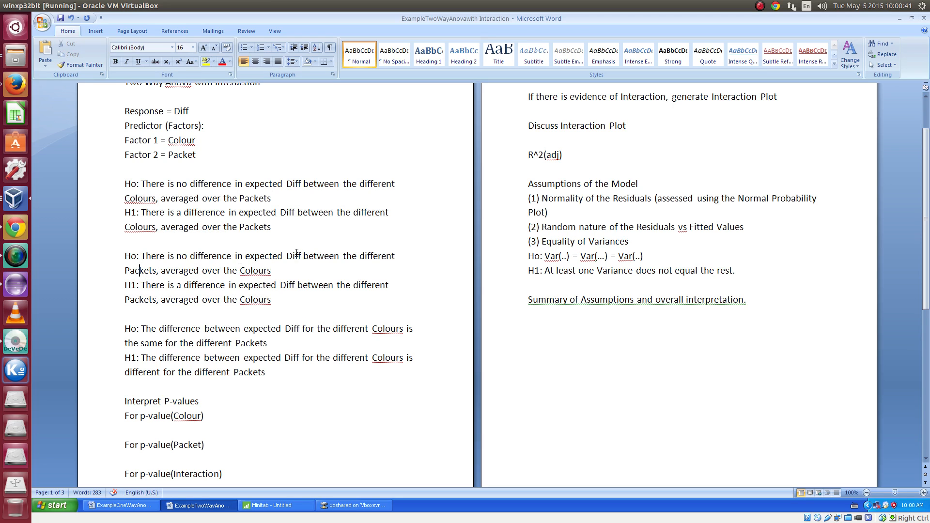
- Review all three hypothesis pairs on the first page and the generic RV, F1 and F2 versions on the last page
{"action": "scroll", "coordinate": [294, 319], "scroll_direction": "down", "scroll_amount": 2}
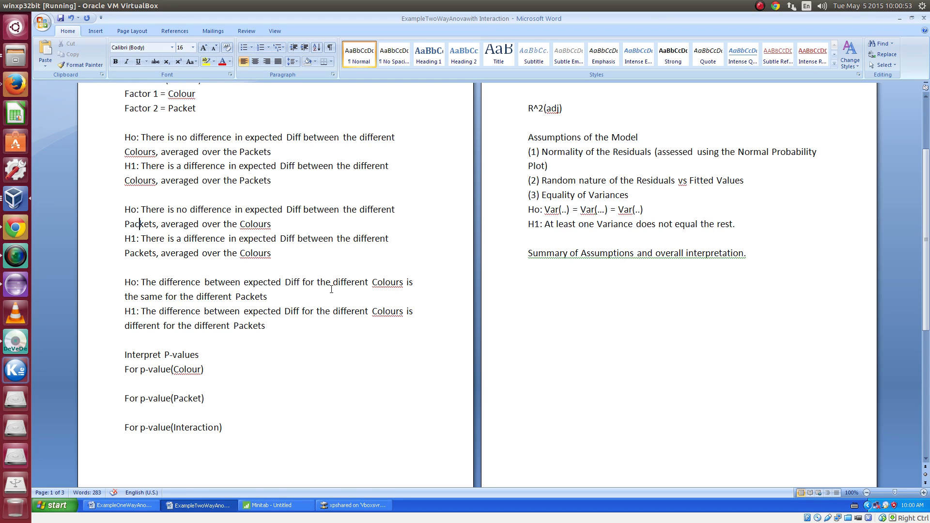
{"action": "scroll", "coordinate": [337, 295], "scroll_direction": "down", "scroll_amount": 1}
{"action": "scroll", "coordinate": [338, 295], "scroll_direction": "up", "scroll_amount": 1}
{"action": "left_click_drag", "start_coordinate": [266, 303], "coordinate": [118, 119]}
{"action": "scroll", "coordinate": [220, 251], "scroll_direction": "down", "scroll_amount": 5}
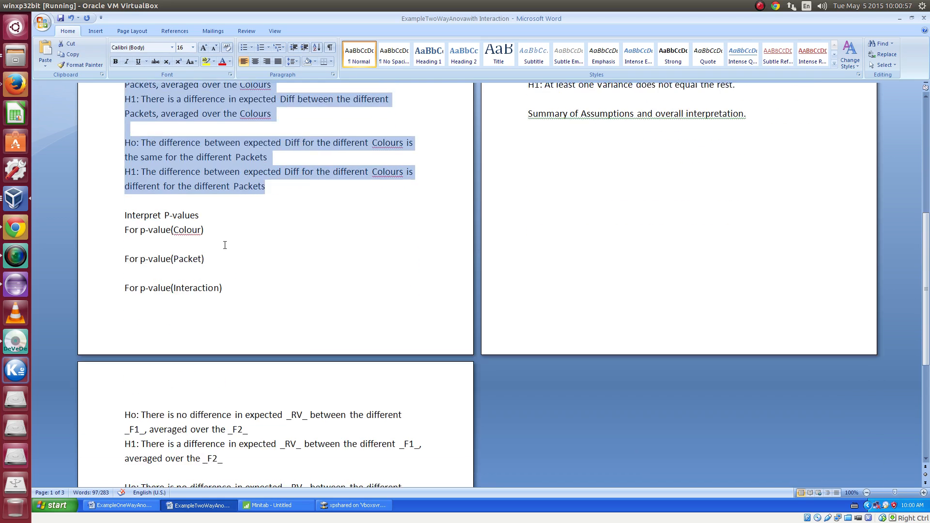
{"action": "scroll", "coordinate": [225, 245], "scroll_direction": "down", "scroll_amount": 2}
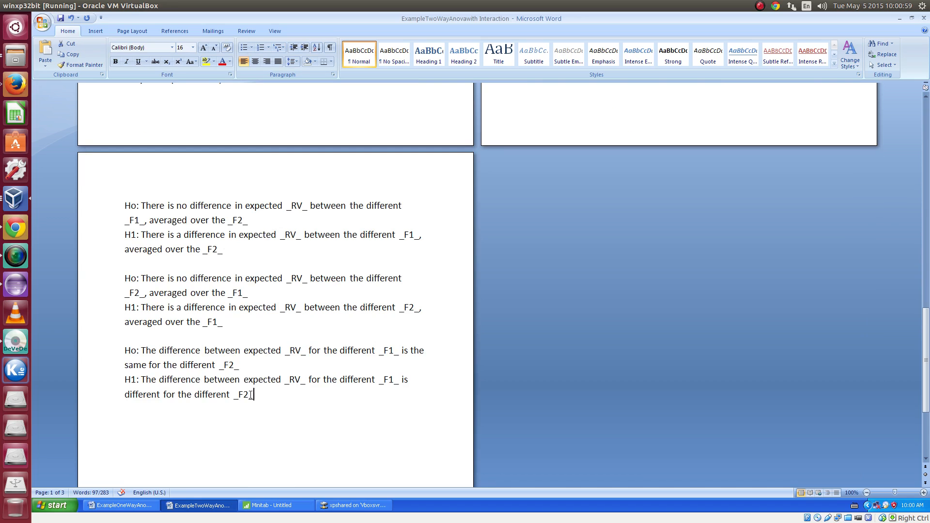
{"action": "left_click_drag", "start_coordinate": [256, 395], "coordinate": [122, 195]}
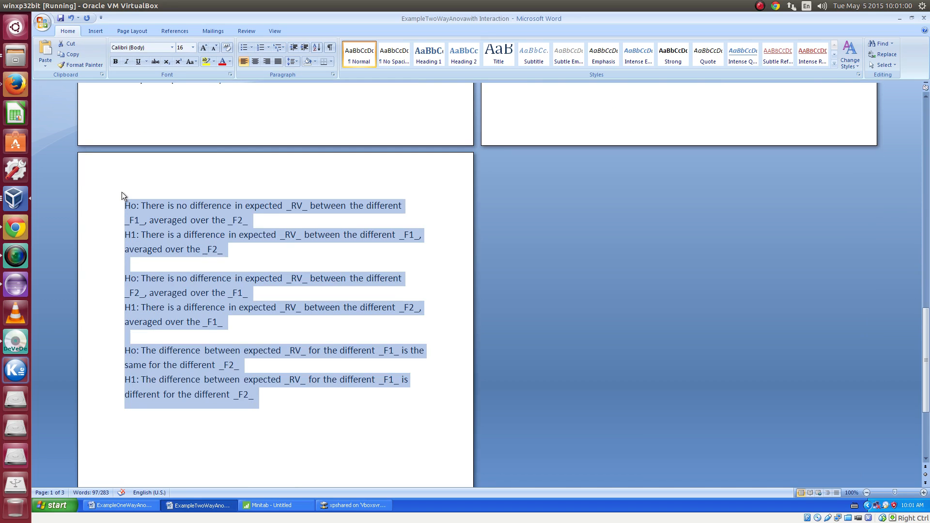
{"action": "left_click", "coordinate": [276, 253]}
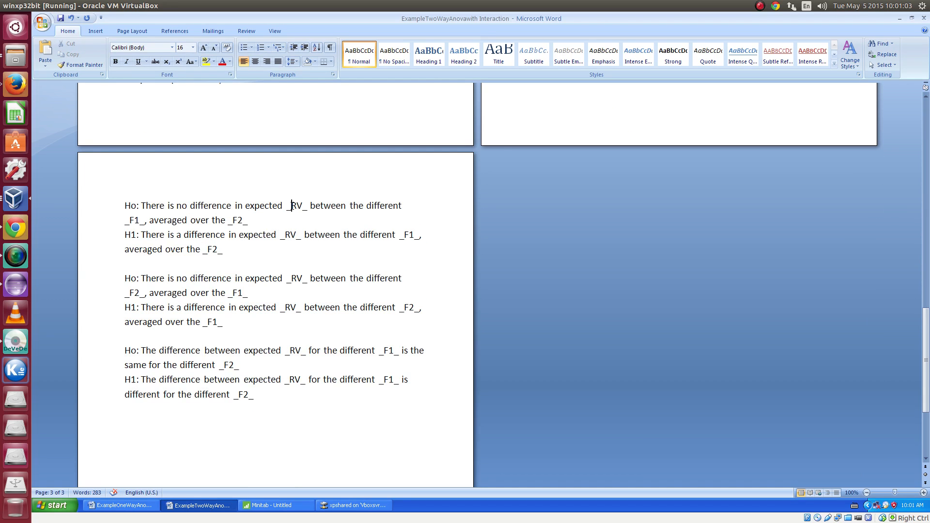
- Add the line "RV = Response Variable" above the generic hypotheses on the last page, followed by a blank line
{"action": "left_click", "coordinate": [192, 192]}
{"action": "key", "text": "Home"}
{"action": "key", "text": "Return"}
{"action": "key", "text": "Up"}
{"action": "key", "text": "Up"}
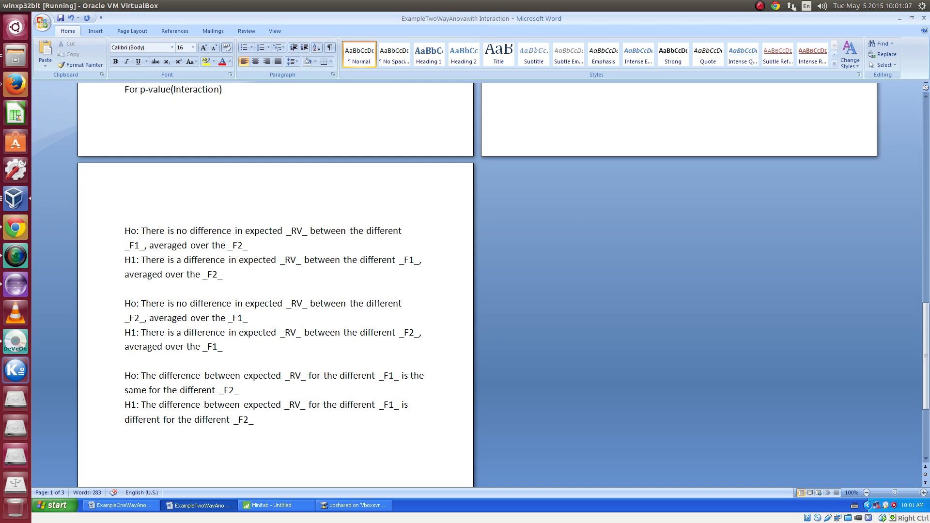
{"action": "key", "text": "Down"}
{"action": "key", "text": "Return"}
{"action": "key", "text": "Up"}
{"action": "type", "text": "RV ="}
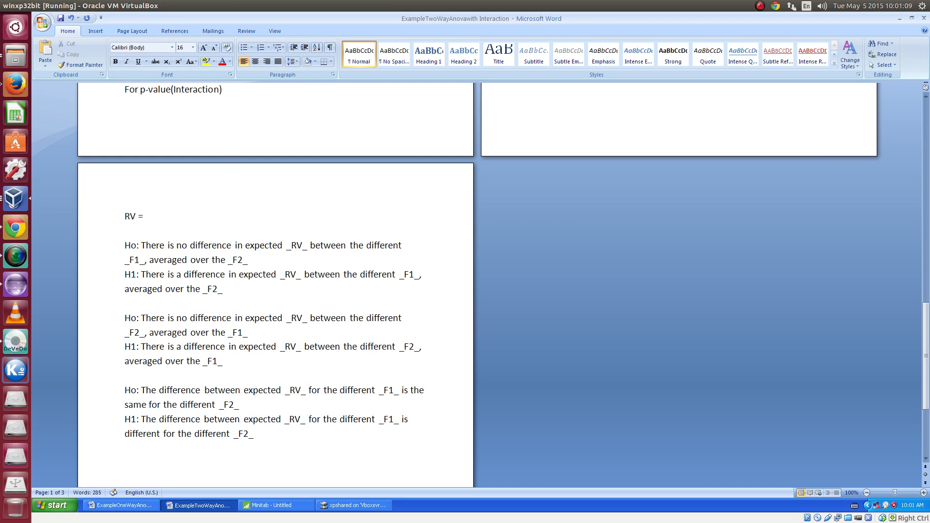
{"action": "type", "text": " Response Variable"}
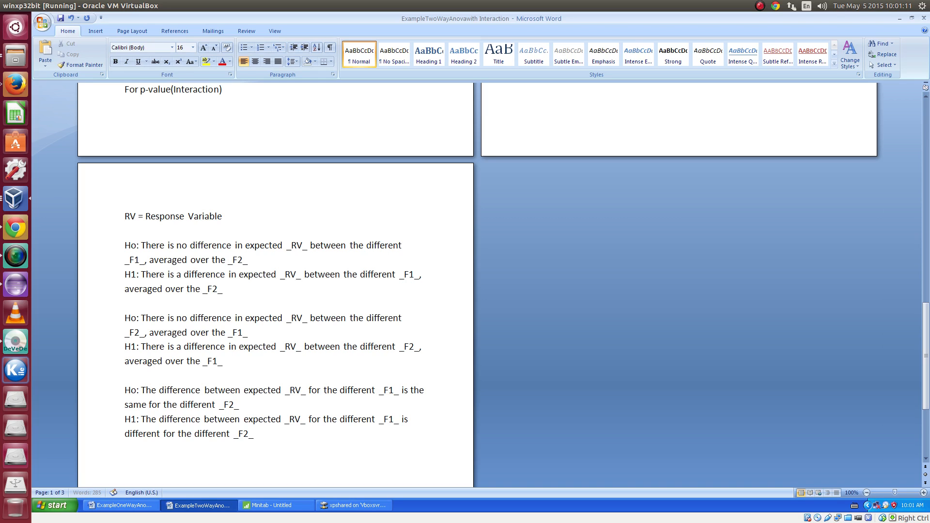
- Add the lines "F1 = Factor 1 Variable" and "F2 = Factor 2 Variable" below the RV definition
{"action": "key", "text": "Return"}
{"action": "type", "text": "F1 = F"}
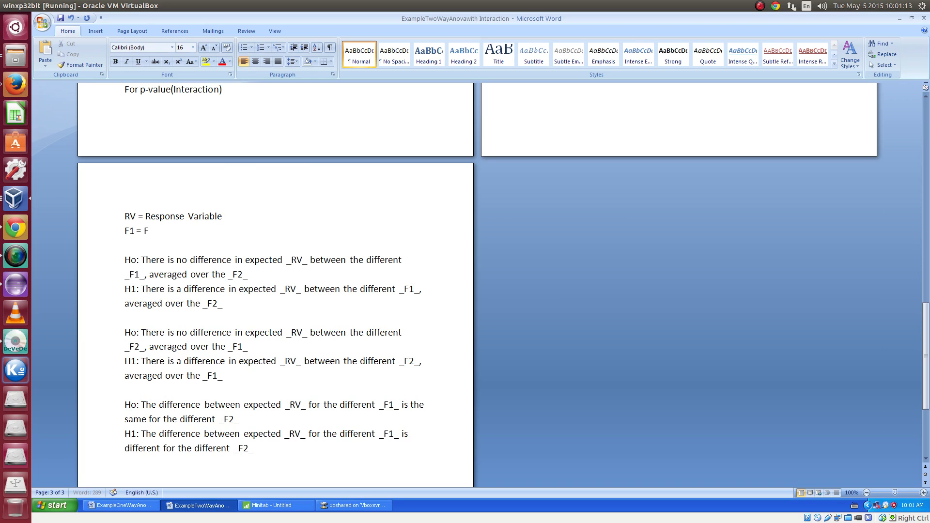
{"action": "type", "text": "actor 1 Vari"}
{"action": "type", "text": "able"}
{"action": "key", "text": "Return"}
{"action": "type", "text": "F2 = Factor"}
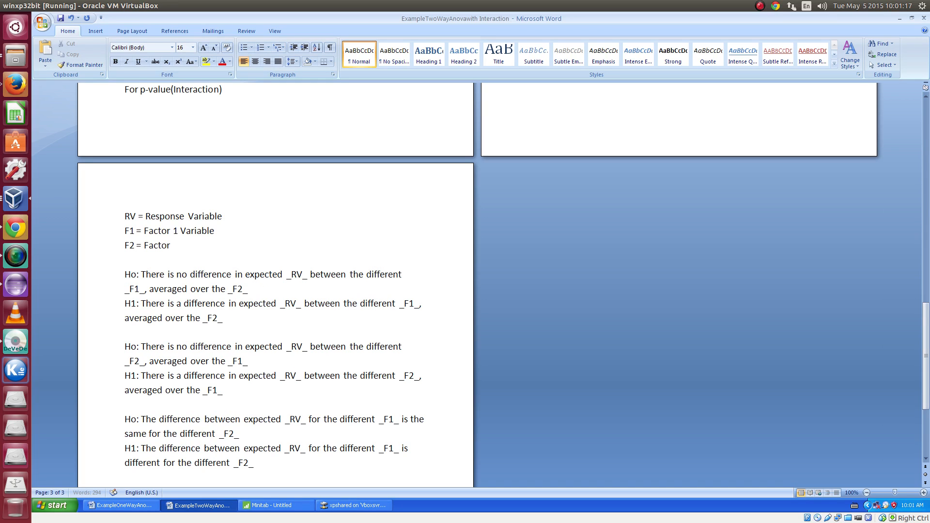
{"action": "type", "text": " 2 Variable"}
- Compare the generic hypotheses and their RV, F1 and F2 definitions with the Diff, Colour and Packet hypotheses on the first page
{"action": "scroll", "coordinate": [381, 402], "scroll_direction": "up", "scroll_amount": 5}
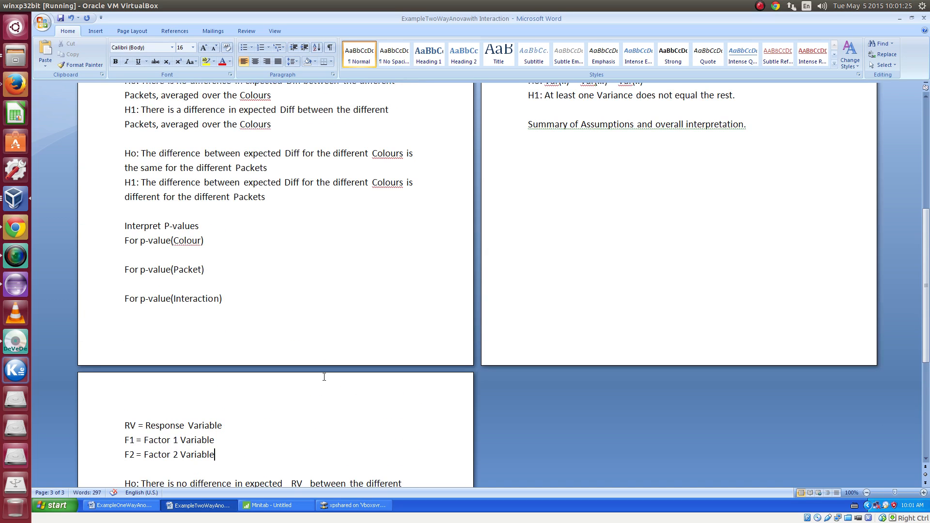
{"action": "scroll", "coordinate": [283, 368], "scroll_direction": "down", "scroll_amount": 7}
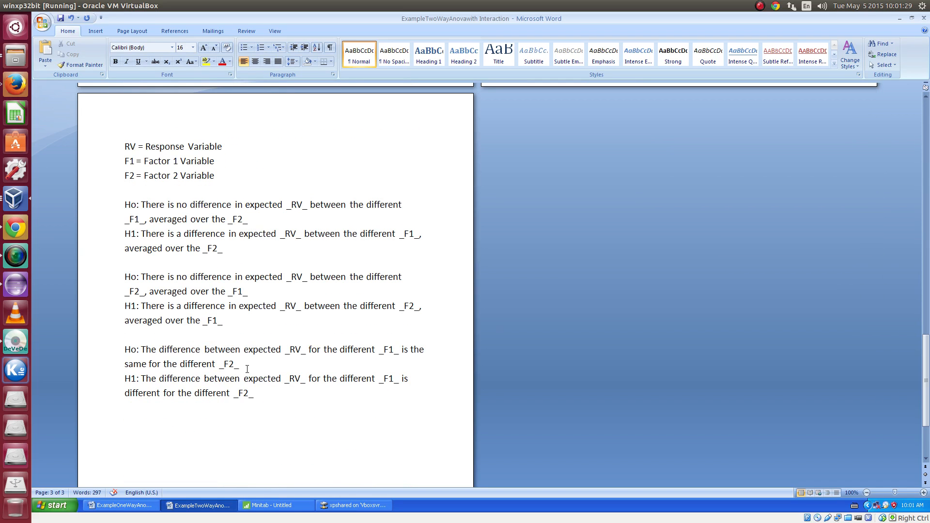
{"action": "scroll", "coordinate": [244, 259], "scroll_direction": "up", "scroll_amount": 5}
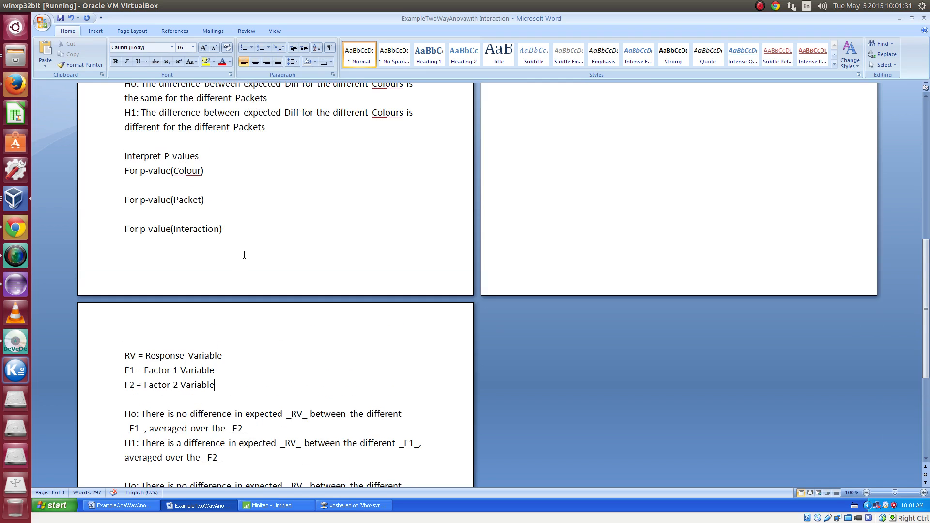
{"action": "scroll", "coordinate": [243, 259], "scroll_direction": "down", "scroll_amount": 2}
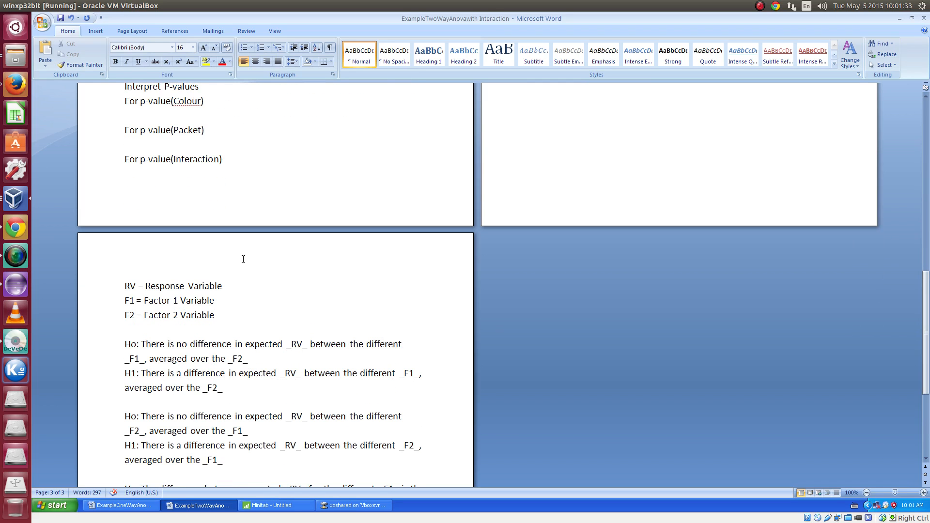
{"action": "scroll", "coordinate": [316, 359], "scroll_direction": "down", "scroll_amount": 2}
{"action": "scroll", "coordinate": [317, 360], "scroll_direction": "up", "scroll_amount": 10}
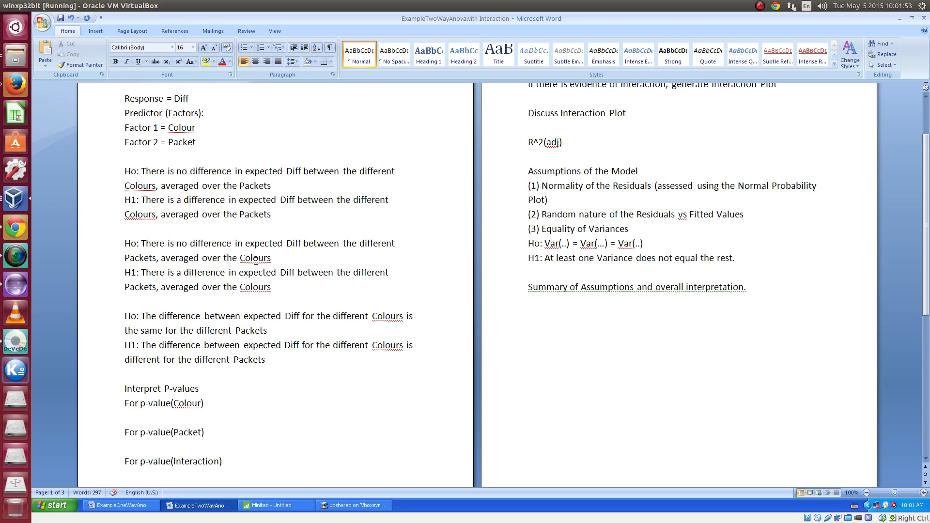
- Add the line "Minitab Output." between the interaction hypotheses and "Interpret P-values", leaving blank lines below it
{"action": "scroll", "coordinate": [174, 428], "scroll_direction": "down", "scroll_amount": 4}
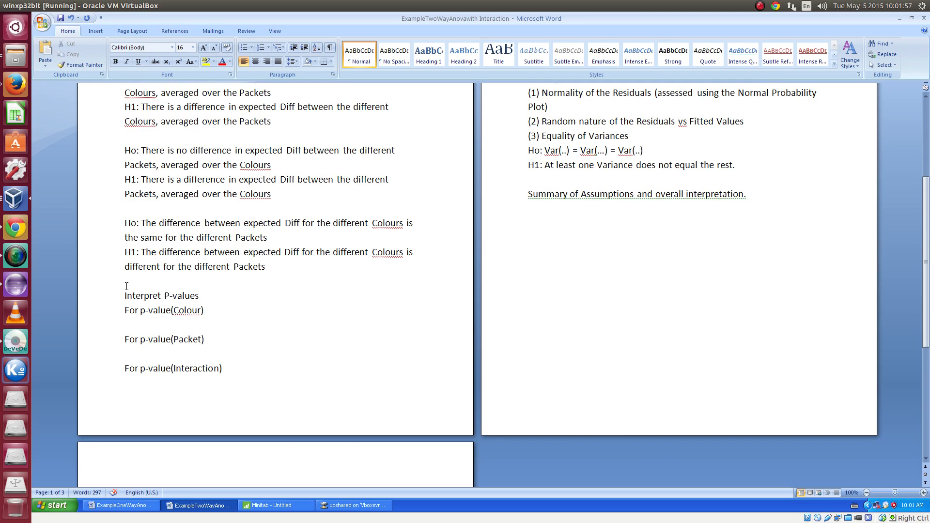
{"action": "left_click", "coordinate": [127, 287]}
{"action": "key", "text": "Return"}
{"action": "key", "text": "Return"}
{"action": "key", "text": "Up"}
{"action": "key", "text": "Up"}
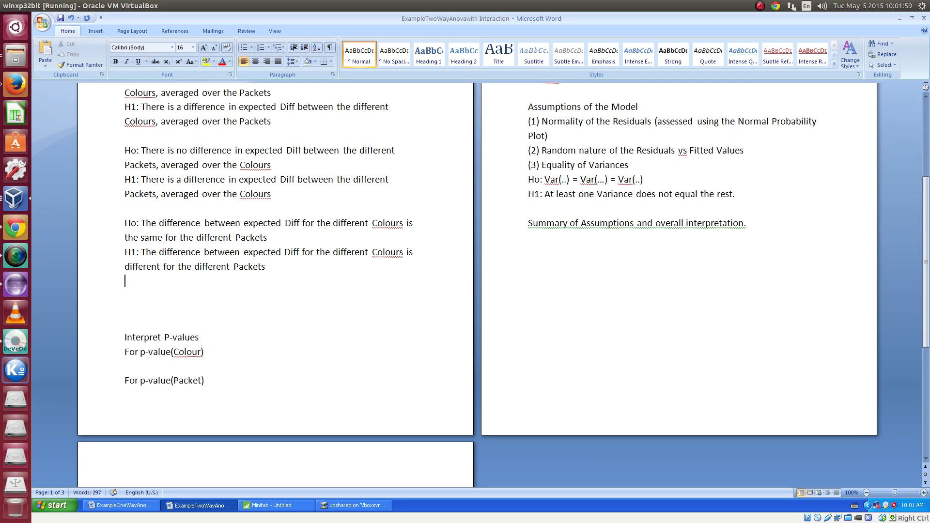
{"action": "key", "text": "Return"}
{"action": "type", "text": "Minit"}
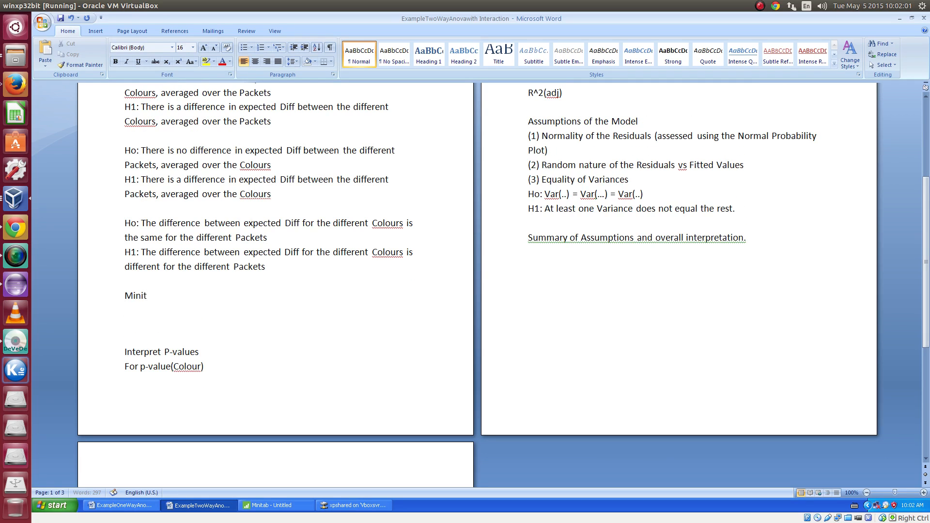
{"action": "type", "text": "ab Output."}
{"action": "key", "text": "Return"}
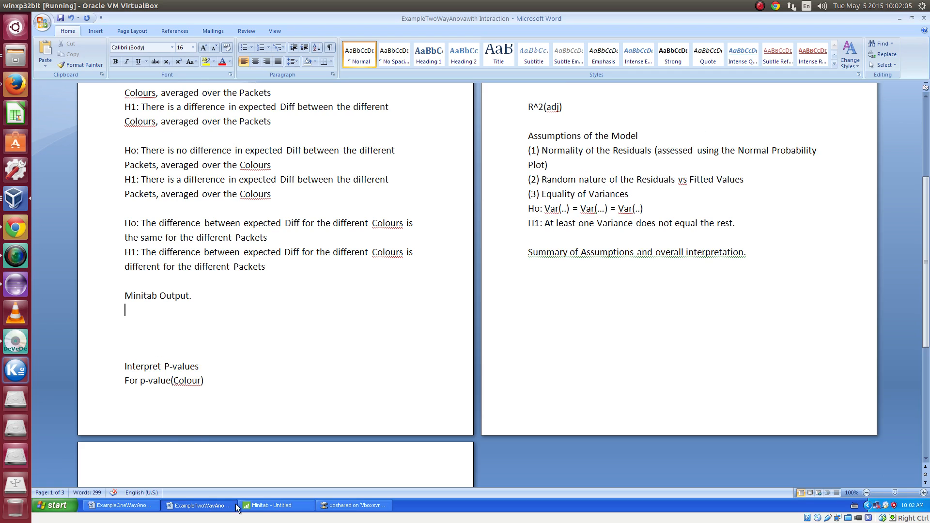
- Switch to Minitab and cross-tabulate the counts with Colour as rows and Packet as columns
{"action": "left_click", "coordinate": [257, 506]}
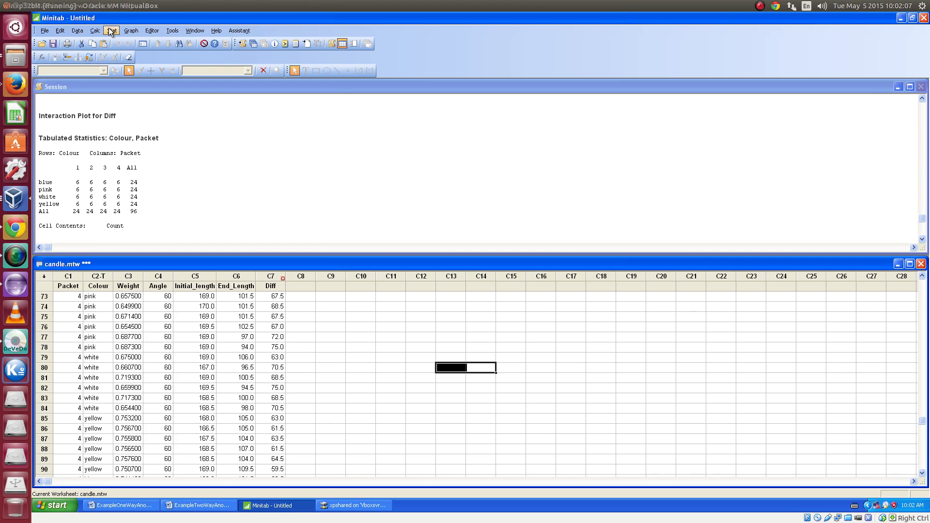
{"action": "left_click", "coordinate": [95, 31]}
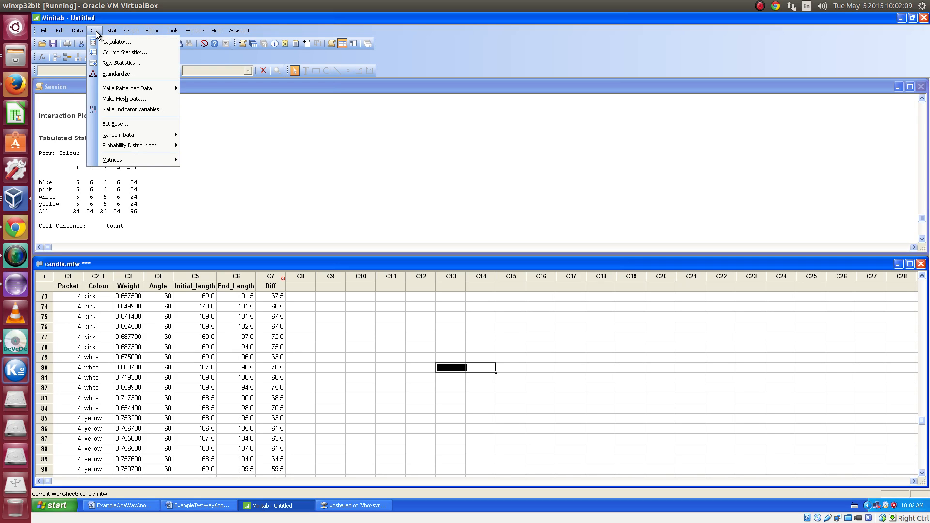
{"action": "mouse_move", "coordinate": [77, 30]}
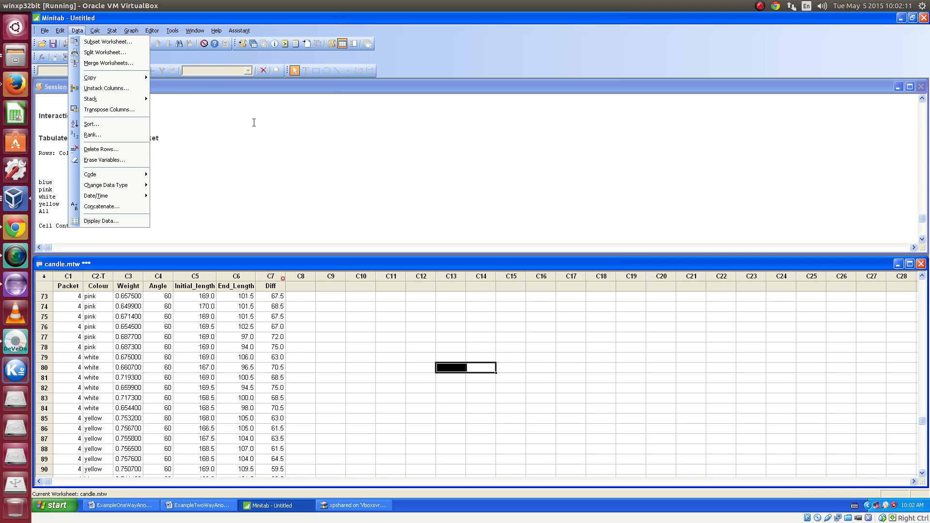
{"action": "left_click", "coordinate": [278, 137]}
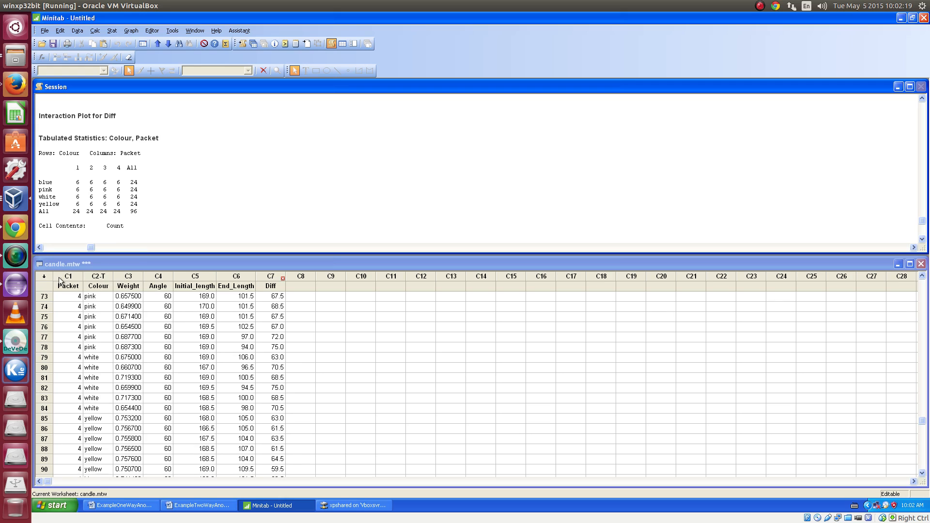
{"action": "left_click_drag", "start_coordinate": [77, 277], "coordinate": [106, 281]}
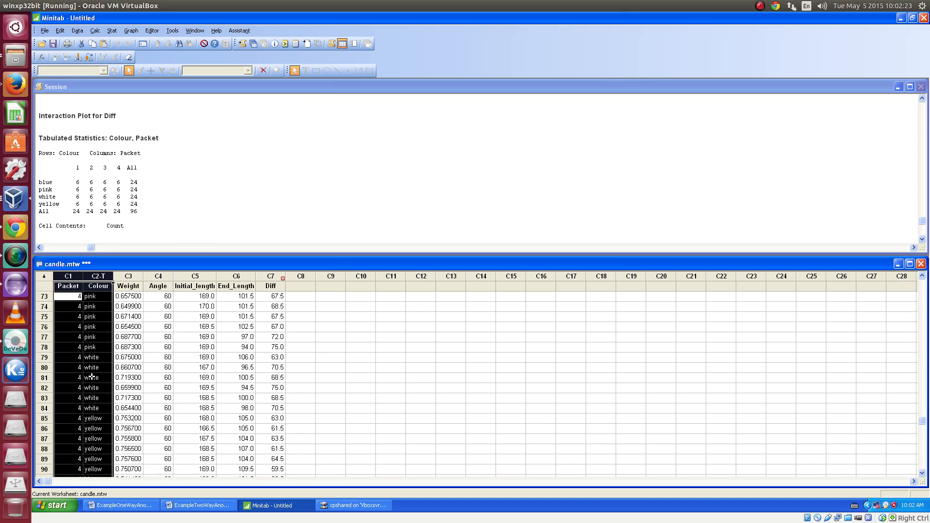
{"action": "left_click", "coordinate": [175, 138]}
{"action": "left_click", "coordinate": [111, 31]}
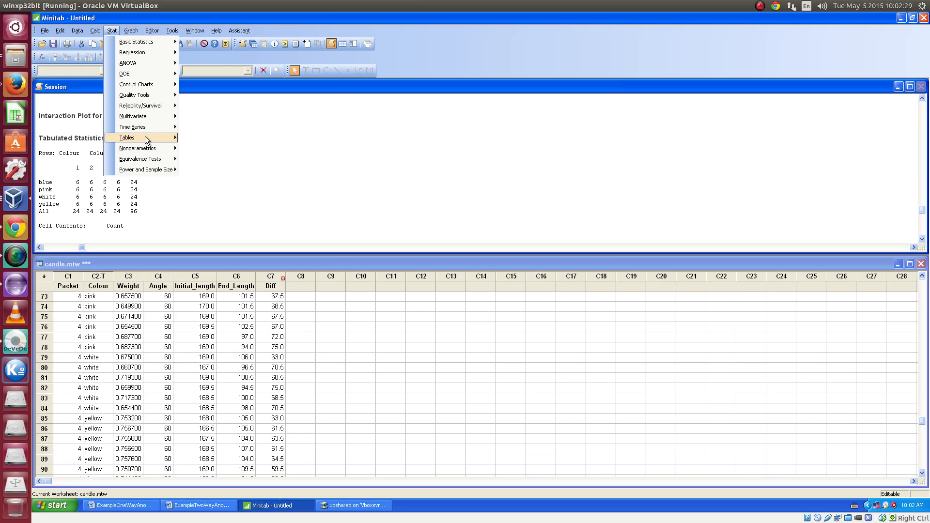
{"action": "mouse_move", "coordinate": [144, 137]}
{"action": "left_click", "coordinate": [226, 164]}
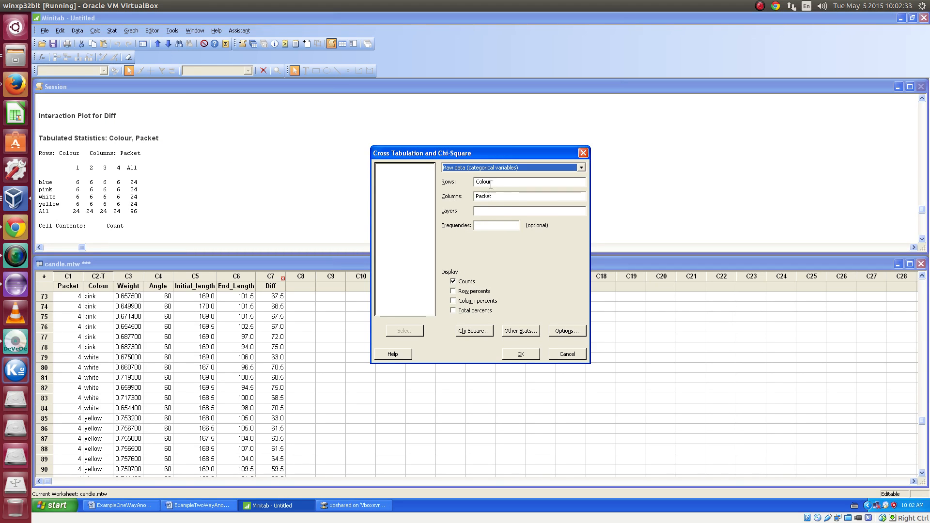
{"action": "left_click", "coordinate": [516, 352]}
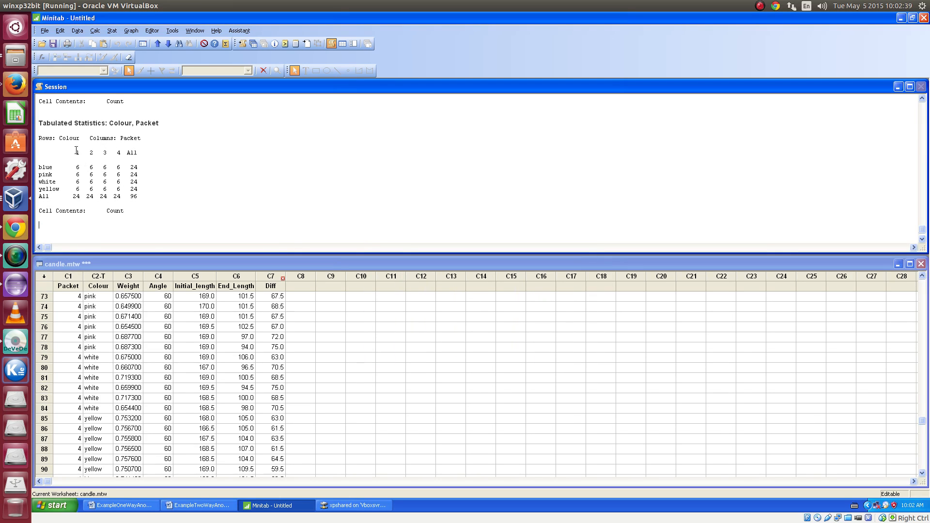
- Examine the cell counts for each Colour and Packet combination, and review the three hypothesis pairs in the Word document
{"action": "left_click_drag", "start_coordinate": [77, 151], "coordinate": [123, 153]}
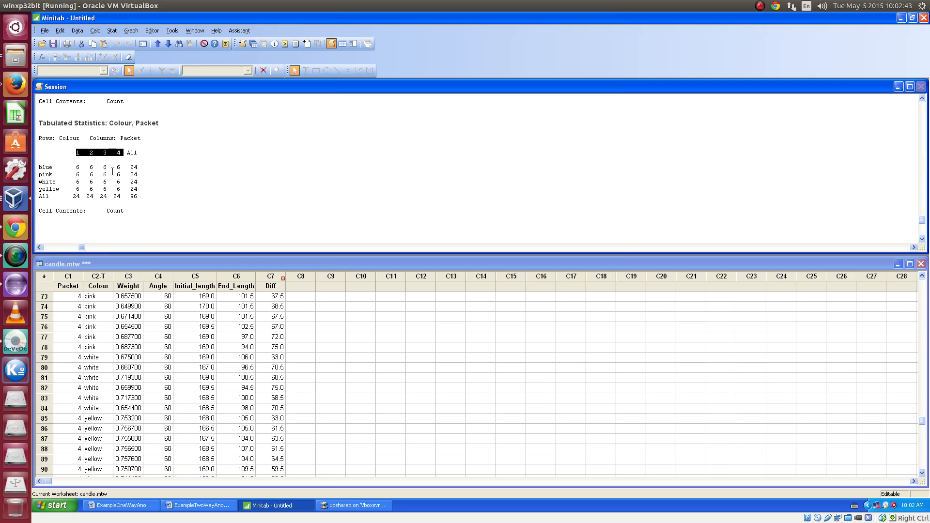
{"action": "left_click_drag", "start_coordinate": [93, 168], "coordinate": [89, 167]}
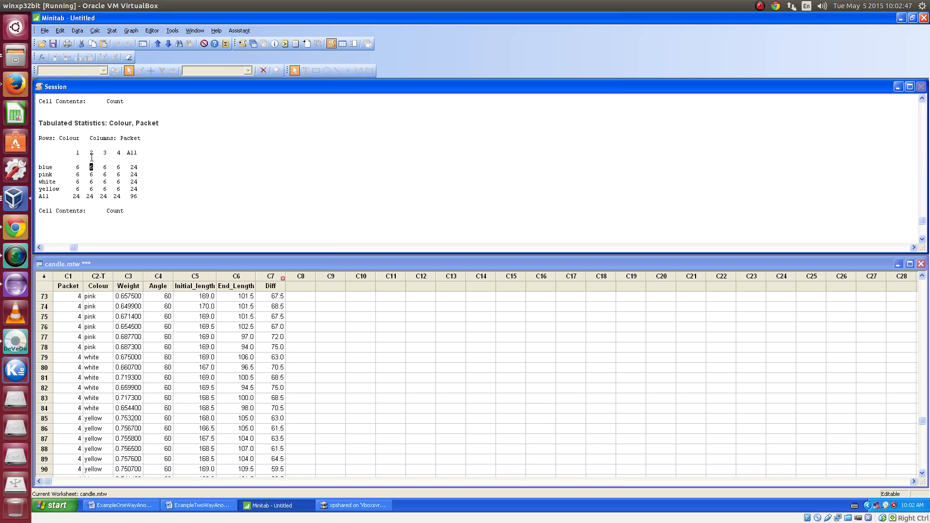
{"action": "left_click_drag", "start_coordinate": [106, 181], "coordinate": [100, 189]}
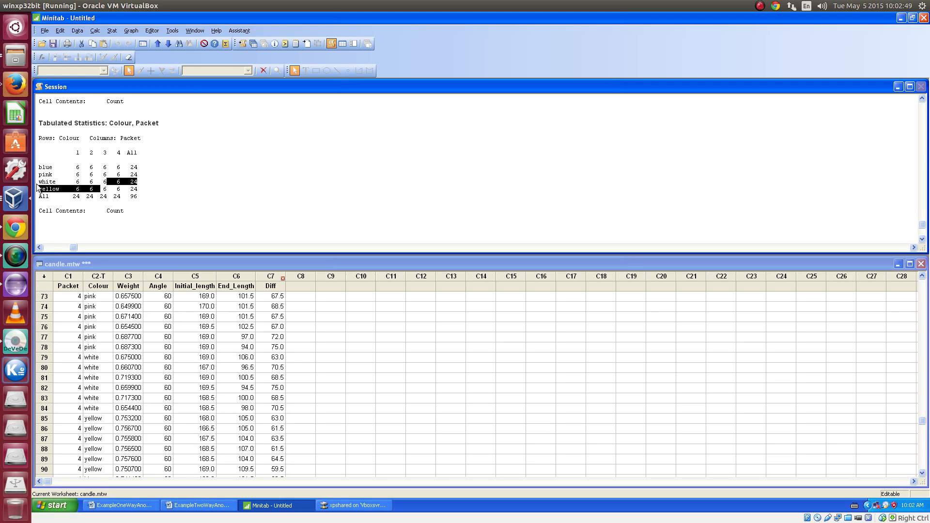
{"action": "left_click", "coordinate": [39, 183]}
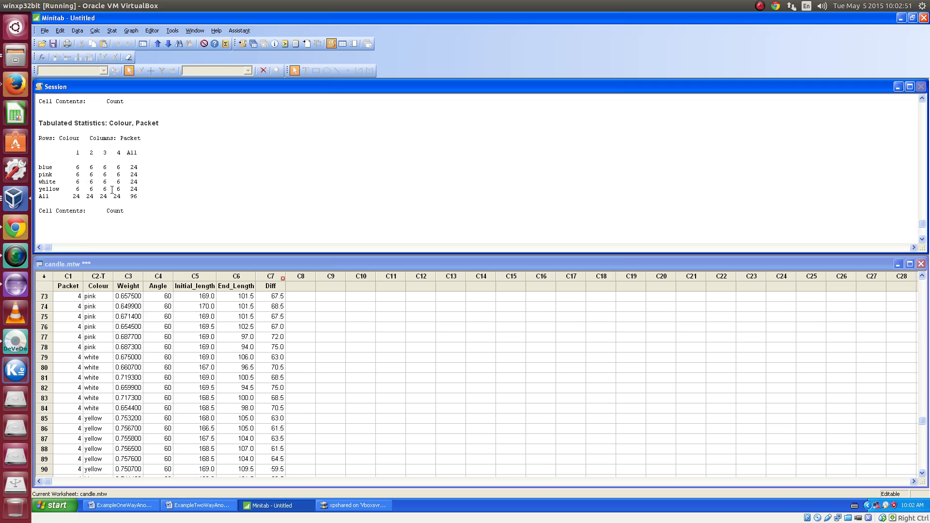
{"action": "left_click_drag", "start_coordinate": [74, 167], "coordinate": [120, 176]}
{"action": "left_click", "coordinate": [91, 167]}
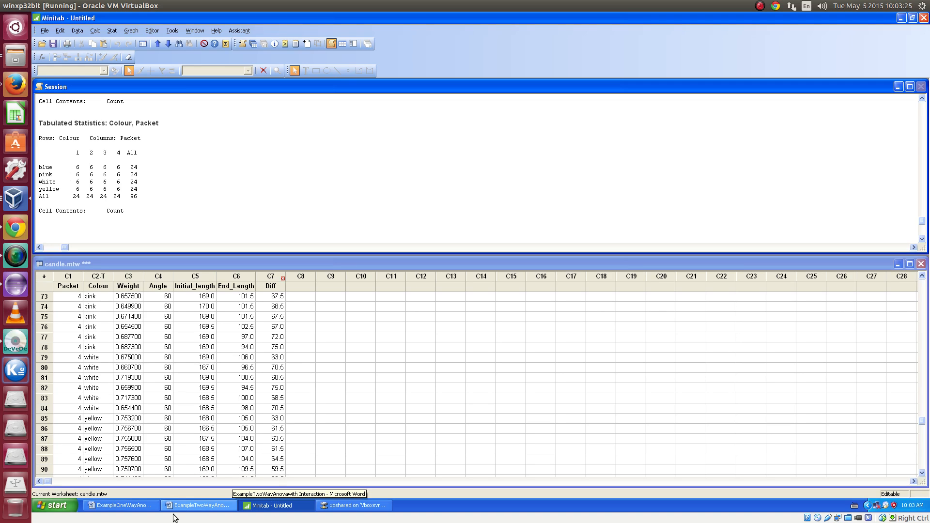
{"action": "left_click", "coordinate": [209, 511]}
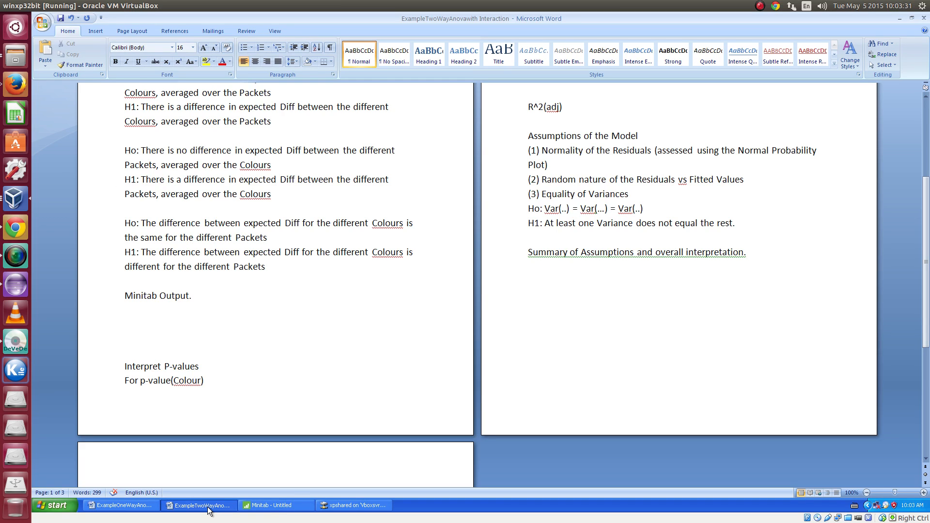
{"action": "scroll", "coordinate": [290, 330], "scroll_direction": "up", "scroll_amount": 1}
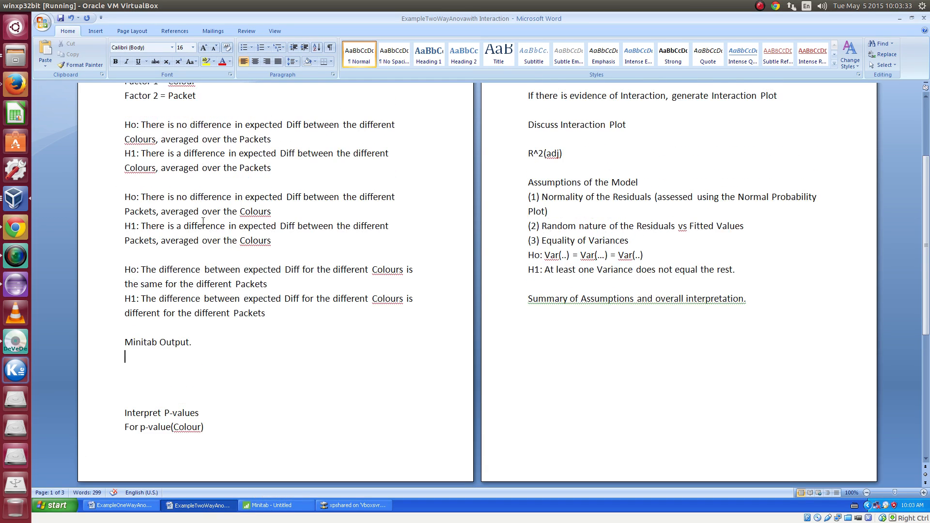
- Set up a fitted General Linear Model in Minitab, re-entering Diff as the response and Colour and Packet as the factors
{"action": "left_click", "coordinate": [273, 506]}
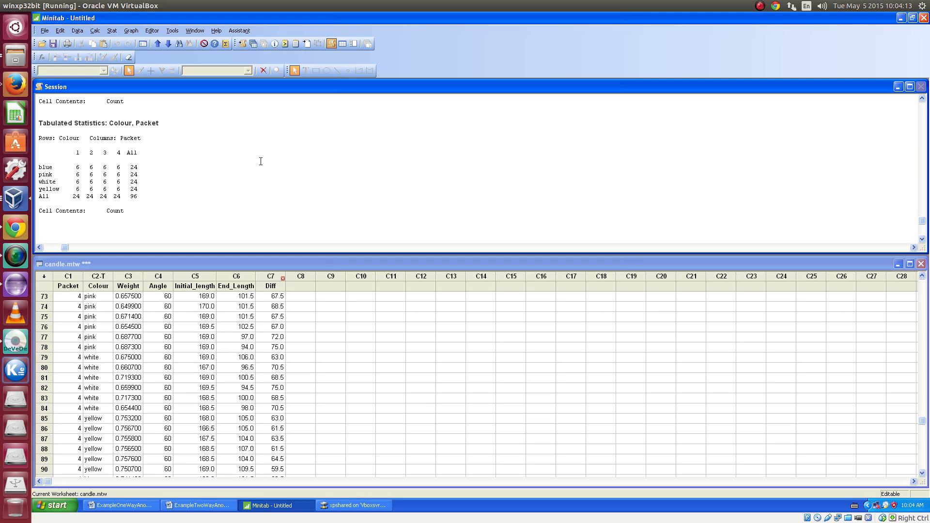
{"action": "left_click", "coordinate": [111, 30]}
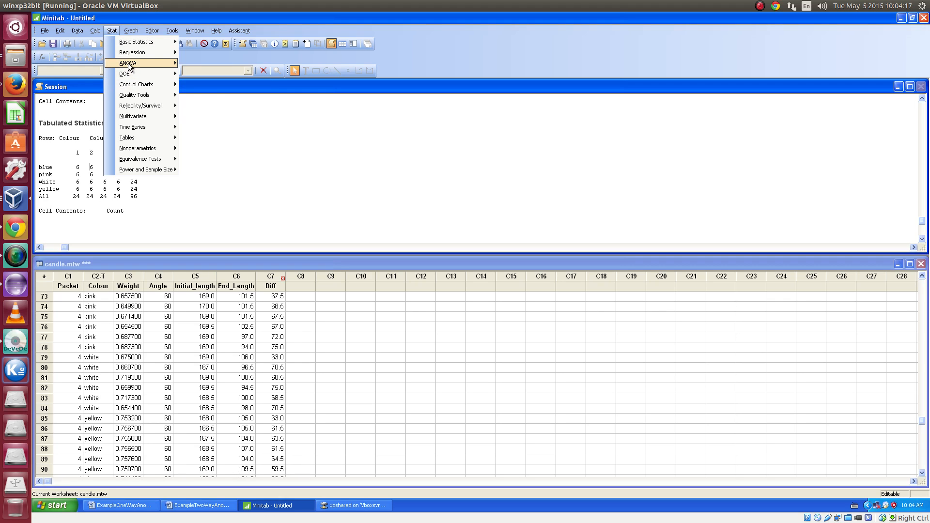
{"action": "mouse_move", "coordinate": [129, 66]}
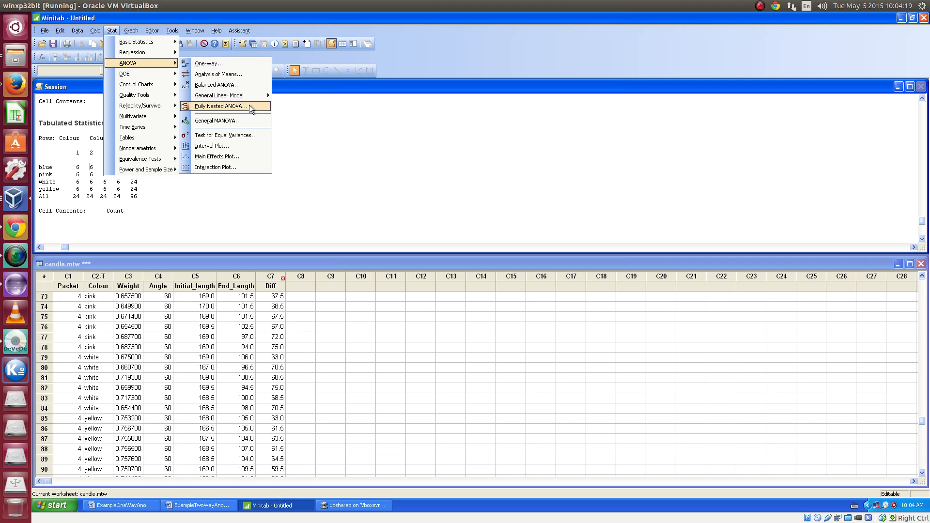
{"action": "mouse_move", "coordinate": [253, 95]}
{"action": "left_click", "coordinate": [348, 97]}
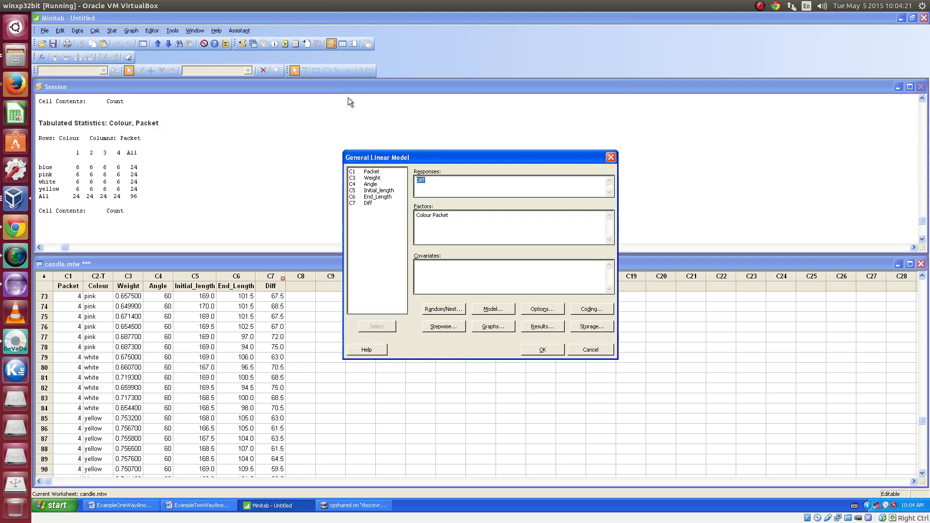
{"action": "left_click", "coordinate": [459, 213]}
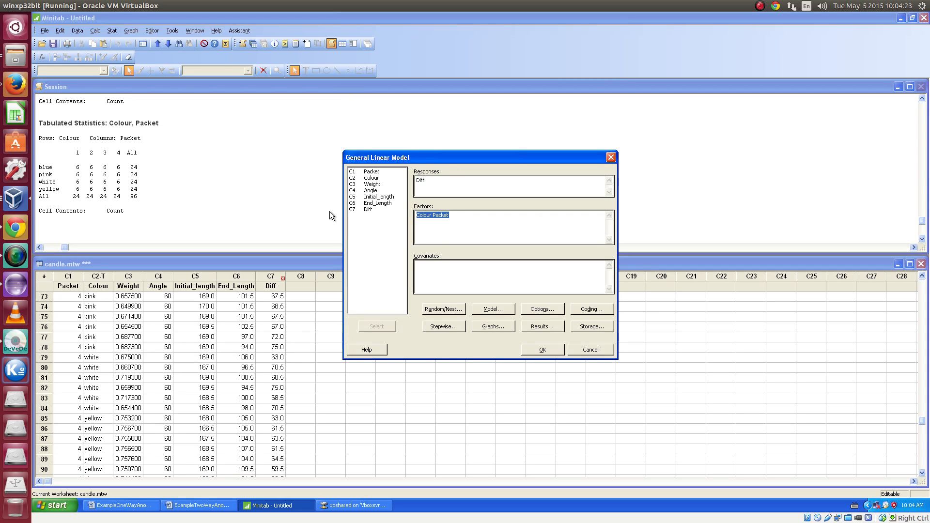
{"action": "key", "text": "Delete"}
{"action": "left_click", "coordinate": [439, 180]}
{"action": "key", "text": "Delete"}
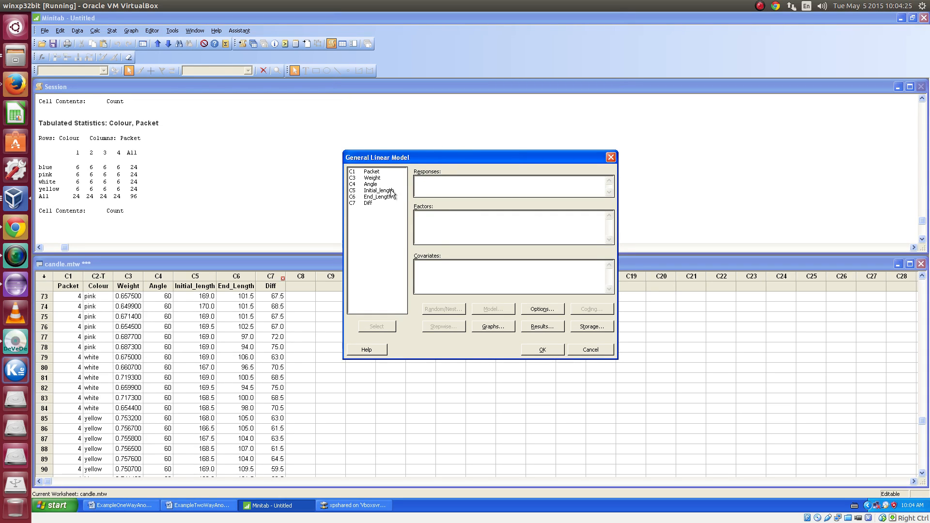
{"action": "double_click", "coordinate": [370, 203]}
{"action": "left_click", "coordinate": [452, 220]}
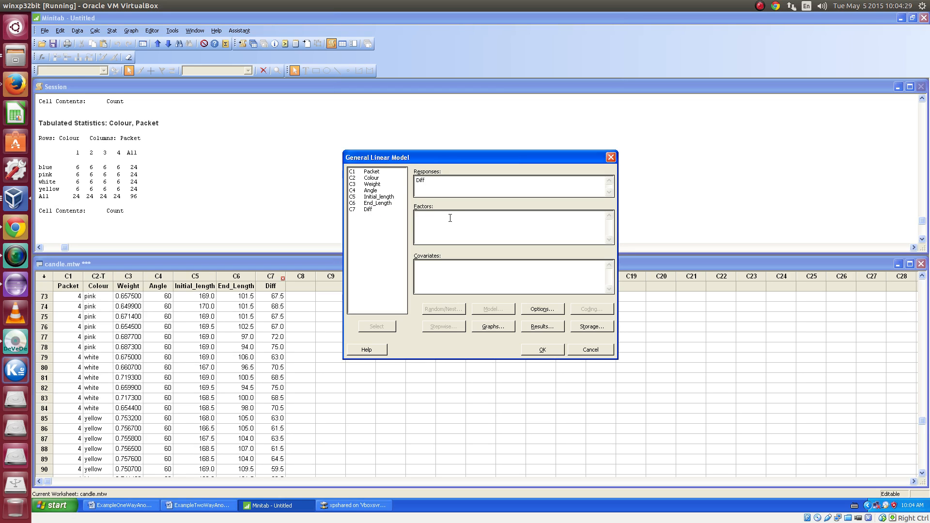
{"action": "double_click", "coordinate": [382, 176]}
{"action": "left_click", "coordinate": [382, 172]}
- Remove the Colour*Packet term from the model and add it back as the order 2 interaction of Colour and Packet
{"action": "left_click", "coordinate": [492, 310]}
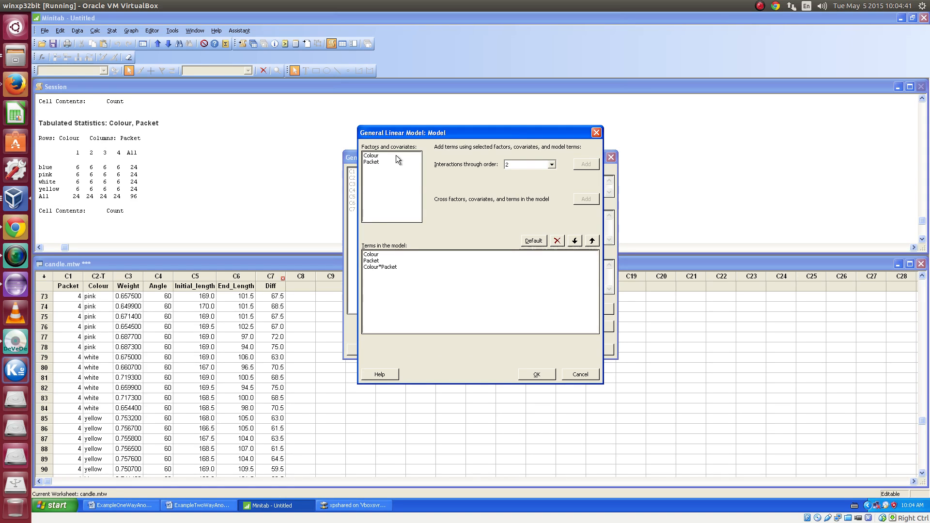
{"action": "left_click", "coordinate": [383, 156]}
{"action": "key", "text": "shift+Down"}
{"action": "left_click", "coordinate": [389, 265]}
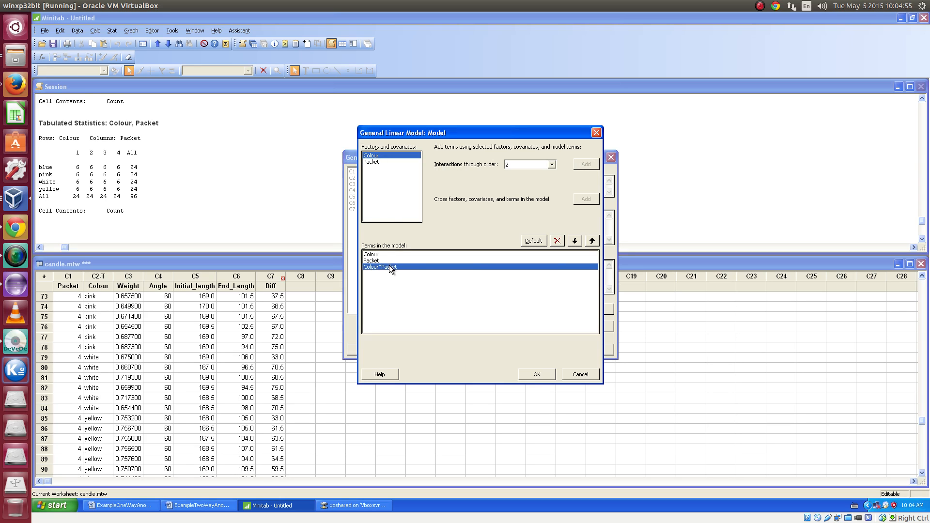
{"action": "left_click", "coordinate": [555, 241]}
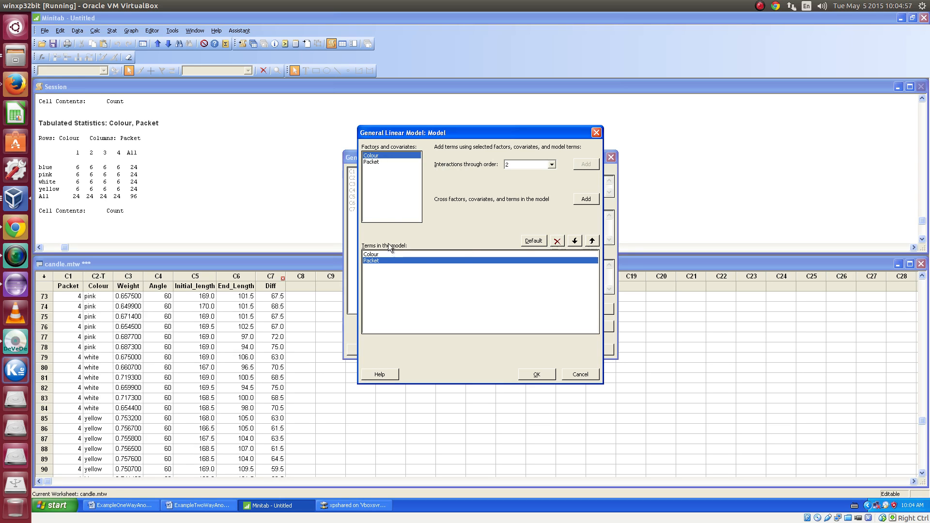
{"action": "left_click", "coordinate": [374, 183], "text": "shift"}
{"action": "left_click", "coordinate": [586, 165]}
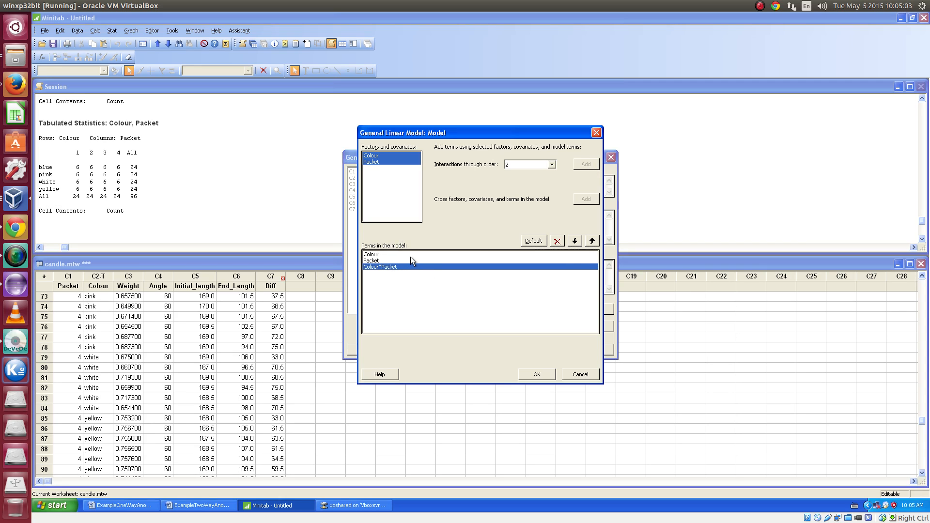
{"action": "left_click", "coordinate": [386, 254]}
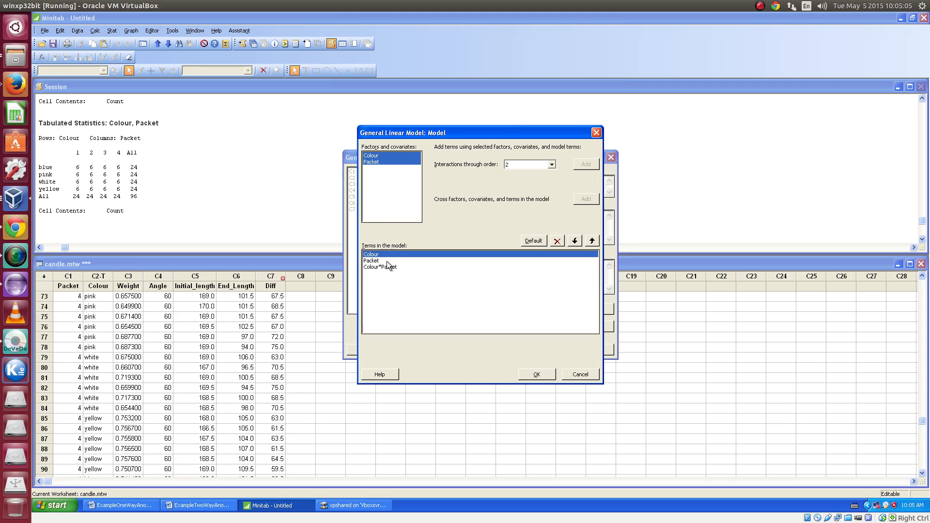
{"action": "left_click", "coordinate": [388, 261]}
{"action": "left_click", "coordinate": [391, 269]}
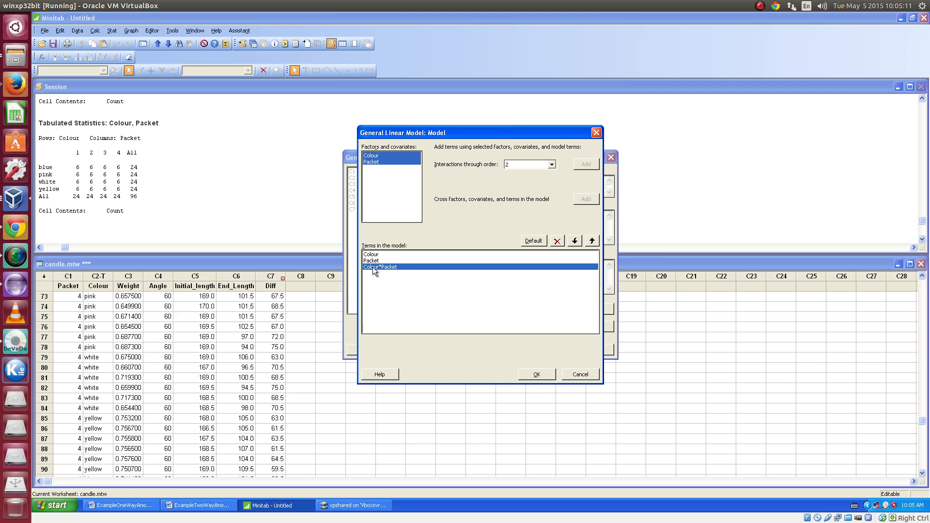
{"action": "left_click", "coordinate": [542, 373]}
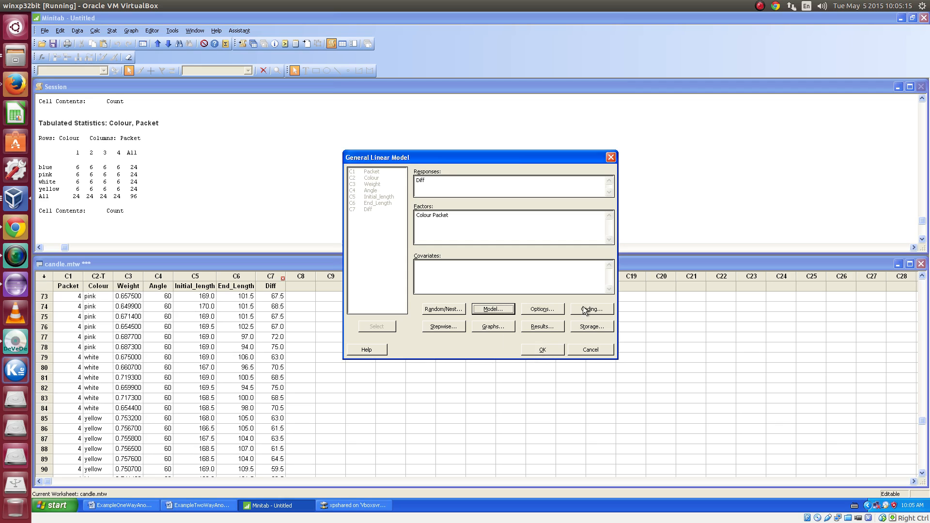
- Run the General Linear Model with the normal probability plot of residuals and the residuals versus fits plot included
{"action": "left_click", "coordinate": [491, 327]}
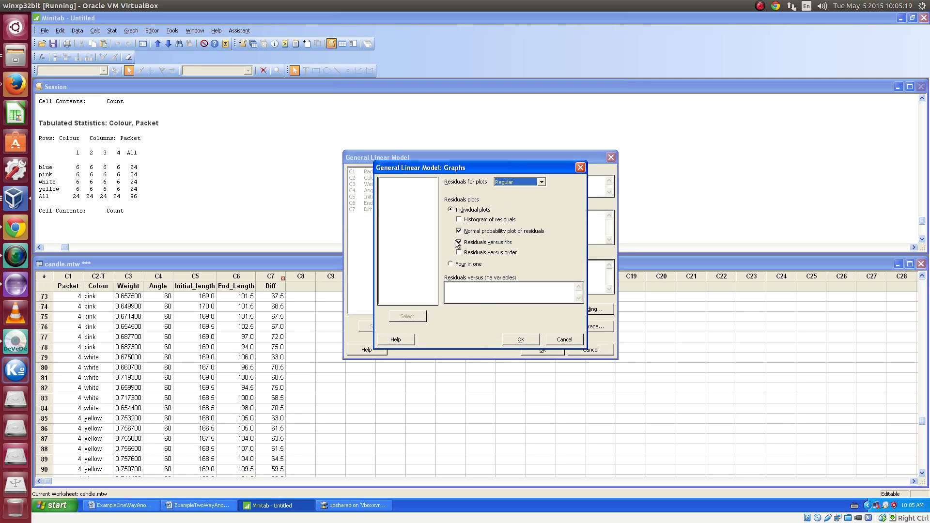
{"action": "left_click", "coordinate": [521, 339]}
{"action": "left_click", "coordinate": [543, 349]}
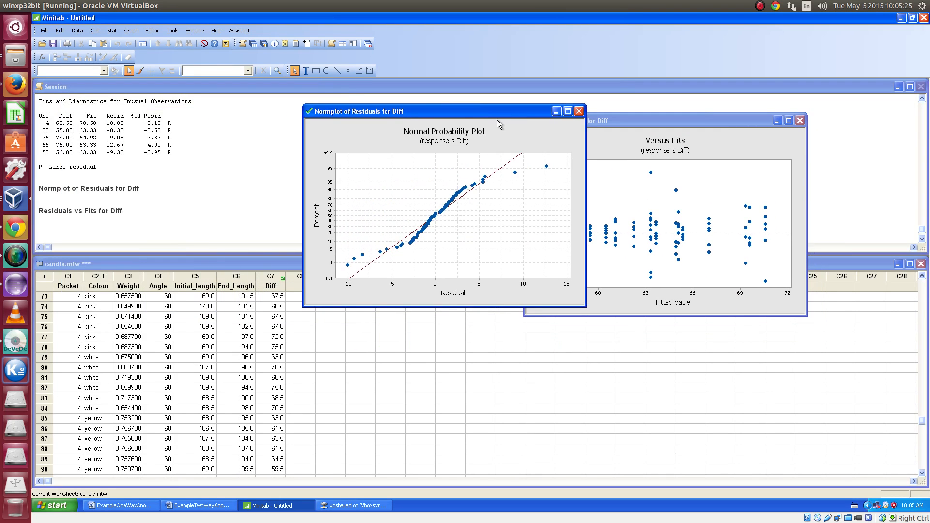
- Copy the General Linear Model output for Diff versus Colour, Packet from the Minitab session into the two-way ANOVA Word document under "Minitab Output."
{"action": "left_click", "coordinate": [136, 197]}
{"action": "scroll", "coordinate": [165, 196], "scroll_direction": "up", "scroll_amount": 8}
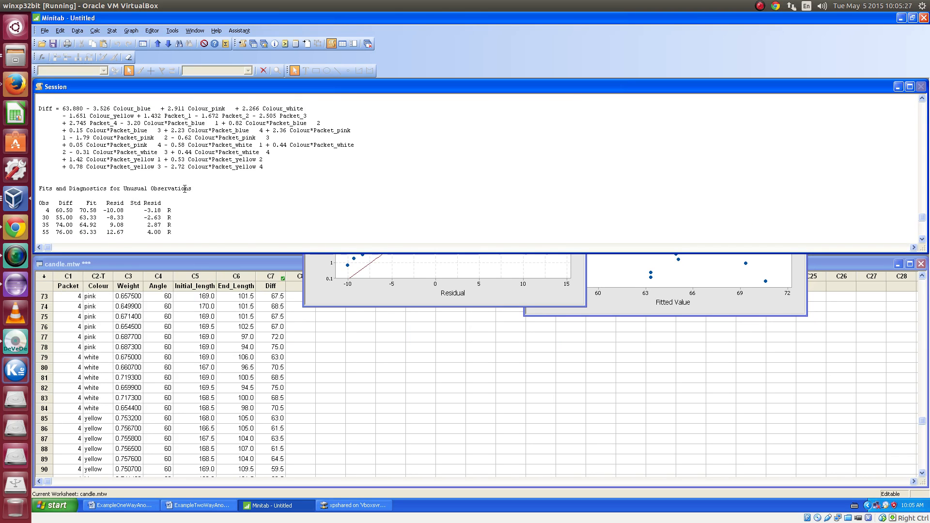
{"action": "scroll", "coordinate": [186, 196], "scroll_direction": "down", "scroll_amount": 4}
{"action": "scroll", "coordinate": [245, 174], "scroll_direction": "up", "scroll_amount": 10}
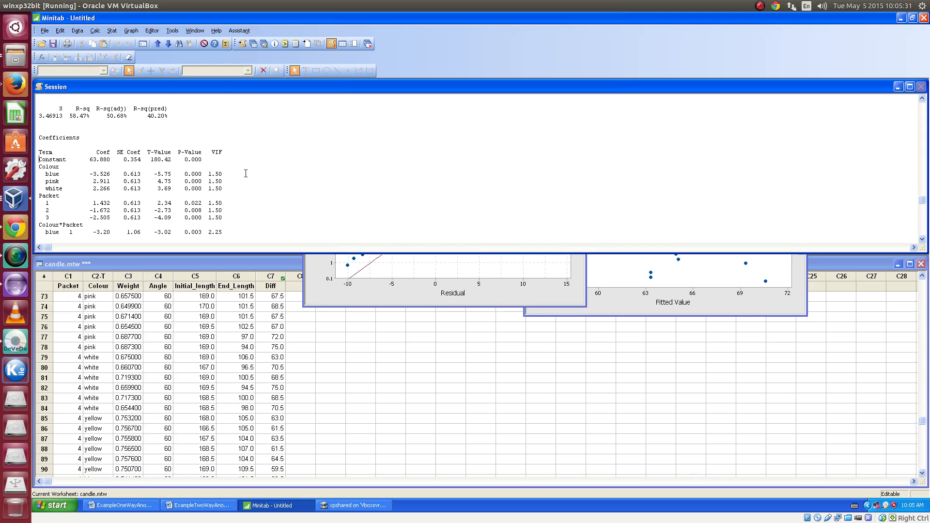
{"action": "scroll", "coordinate": [245, 175], "scroll_direction": "up", "scroll_amount": 4}
{"action": "scroll", "coordinate": [167, 196], "scroll_direction": "up", "scroll_amount": 6}
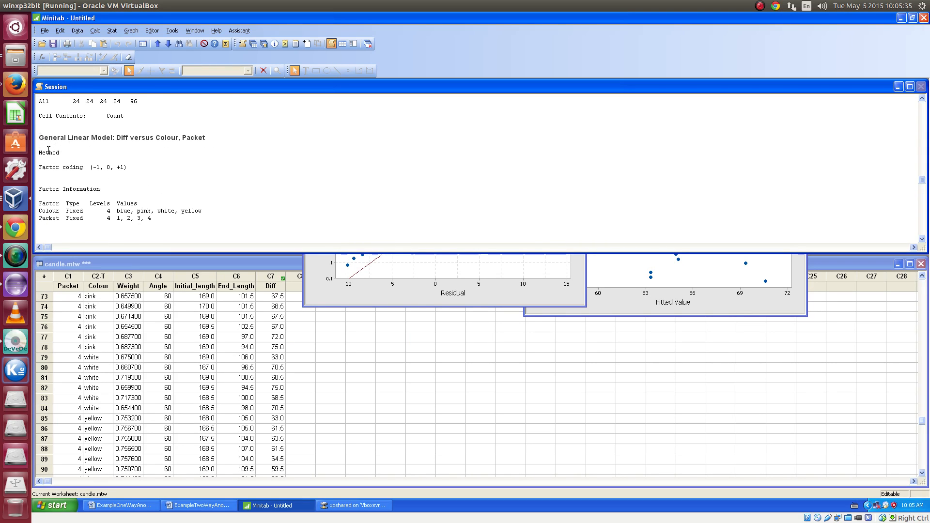
{"action": "key", "text": "ctrl+shift+End"}
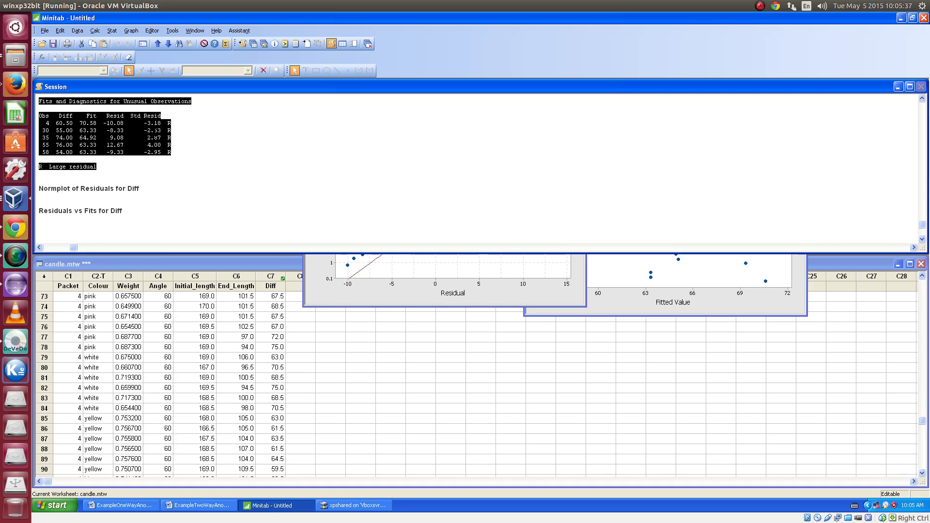
{"action": "right_click", "coordinate": [155, 132]}
{"action": "left_click", "coordinate": [207, 176]}
{"action": "left_click", "coordinate": [211, 505]}
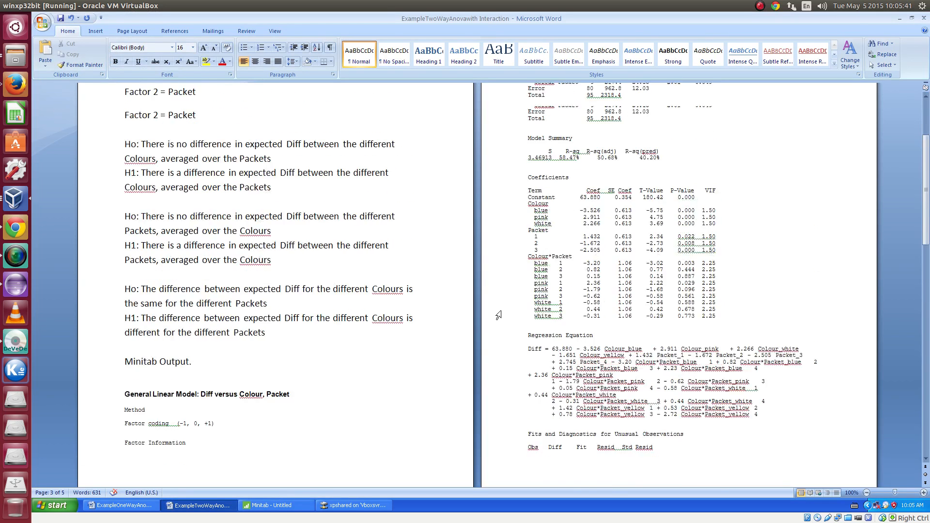
- Check the Colour, Packet and Colour*Packet rows of the ANOVA table, and remove the extra blank lines above the Interpret P-values heading
{"action": "scroll", "coordinate": [498, 315], "scroll_direction": "up", "scroll_amount": 3}
{"action": "scroll", "coordinate": [501, 306], "scroll_direction": "down", "scroll_amount": 4}
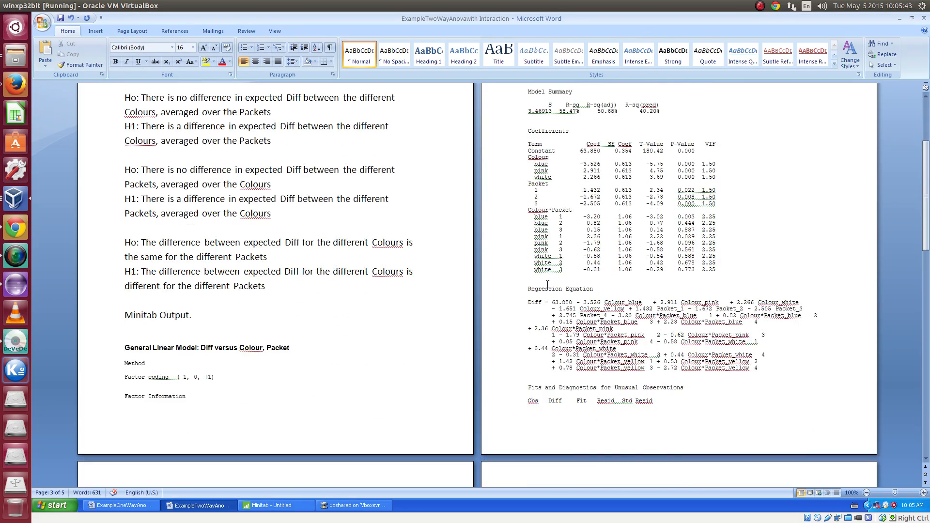
{"action": "scroll", "coordinate": [715, 164], "scroll_direction": "up", "scroll_amount": 2}
{"action": "left_click_drag", "start_coordinate": [713, 151], "coordinate": [529, 138]}
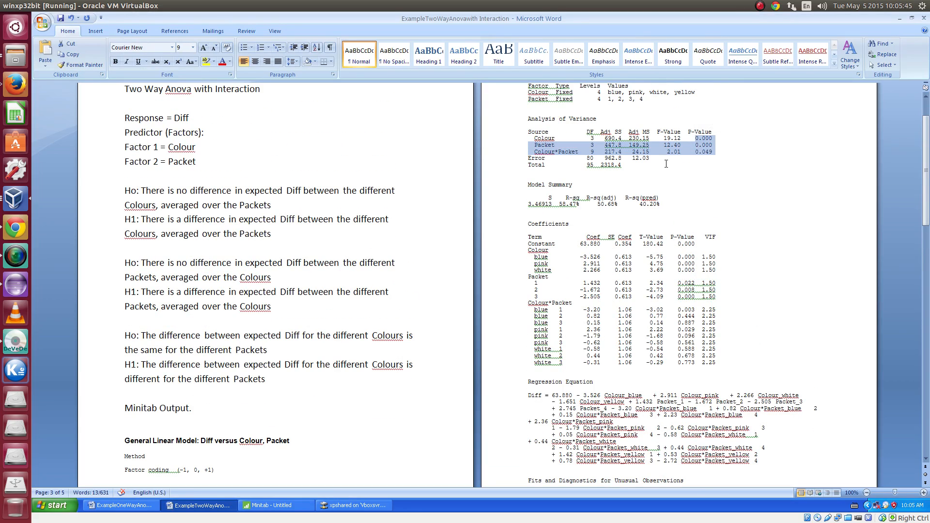
{"action": "scroll", "coordinate": [702, 164], "scroll_direction": "down", "scroll_amount": 3}
{"action": "scroll", "coordinate": [703, 164], "scroll_direction": "down", "scroll_amount": 9}
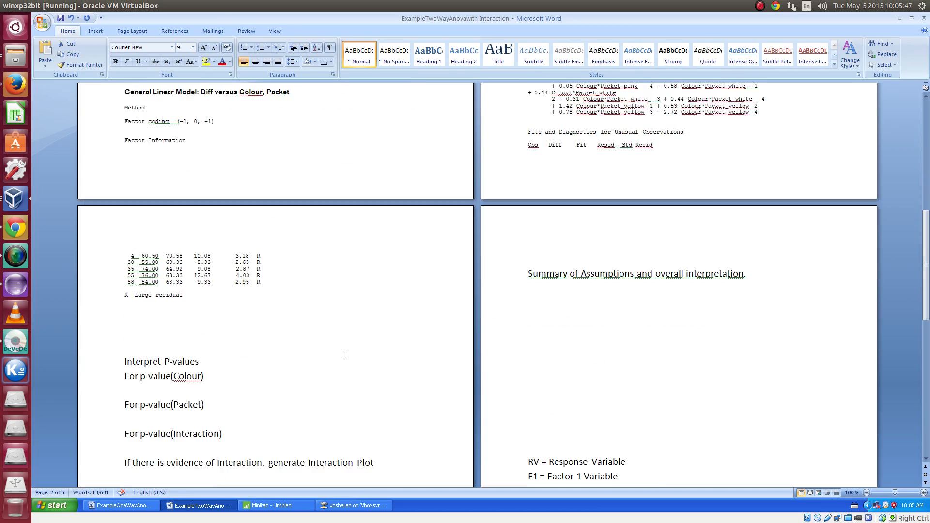
{"action": "left_click", "coordinate": [156, 286]}
{"action": "key", "text": "Delete"}
{"action": "key", "text": "Delete"}
{"action": "key", "text": "Delete"}
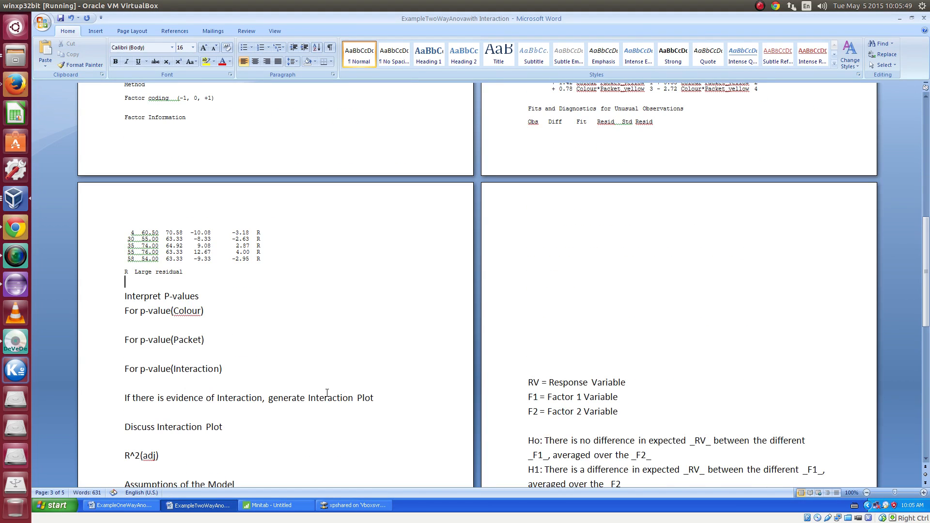
- Insert a blank line between the Interpret P-values heading and "For p-value(Colour)"
{"action": "key", "text": "Down"}
{"action": "key", "text": "Down"}
{"action": "key", "text": "Down"}
{"action": "key", "text": "Up"}
{"action": "key", "text": "Return"}
{"action": "key", "text": "Down"}
{"action": "key", "text": "Down"}
{"action": "key", "text": "Up"}
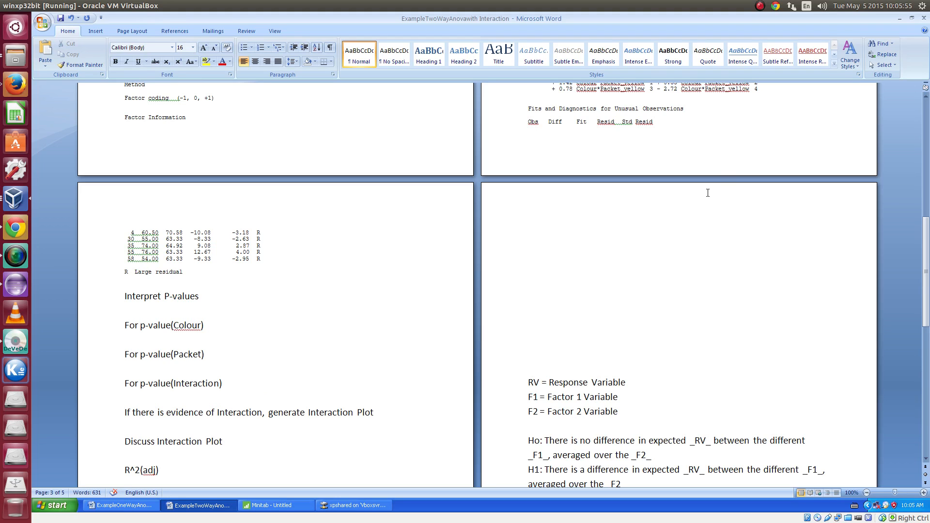
- Look up the Colour p-value in the ANOVA table and enter "As p-value(Colour) = 0.000," below "For p-value(Colour)"
{"action": "scroll", "coordinate": [700, 192], "scroll_direction": "up", "scroll_amount": 12}
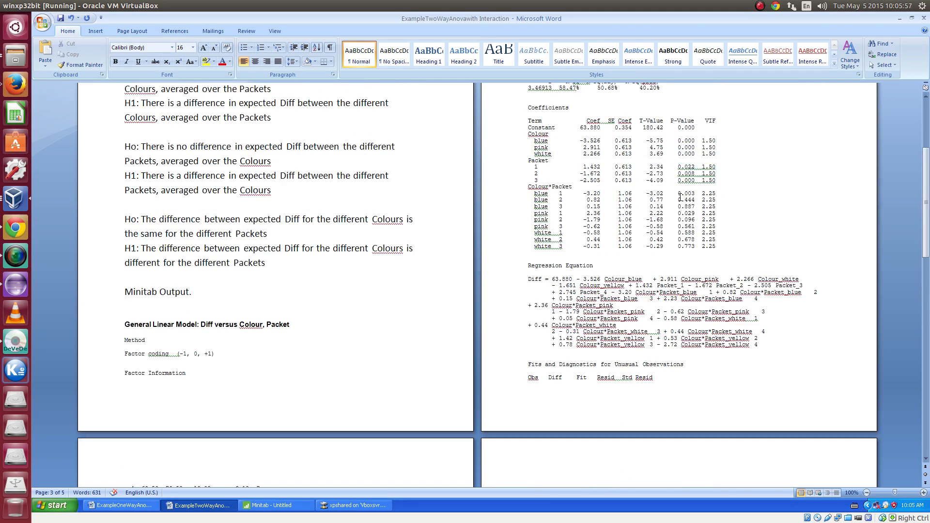
{"action": "double_click", "coordinate": [704, 115]}
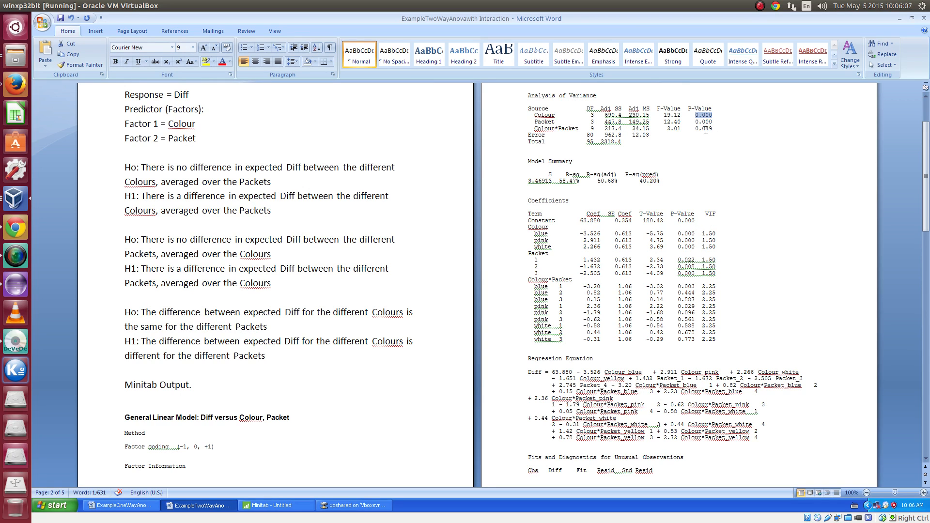
{"action": "left_click", "coordinate": [546, 115]}
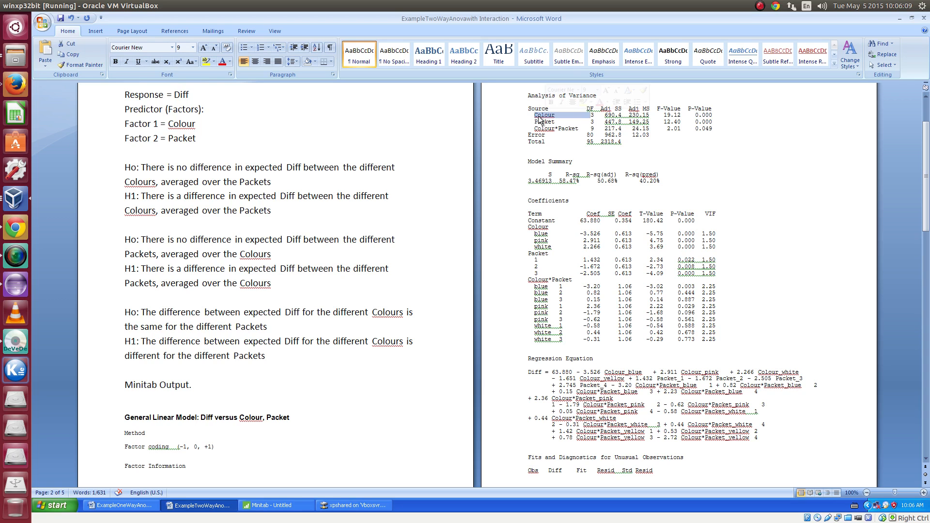
{"action": "scroll", "coordinate": [266, 270], "scroll_direction": "down", "scroll_amount": 10}
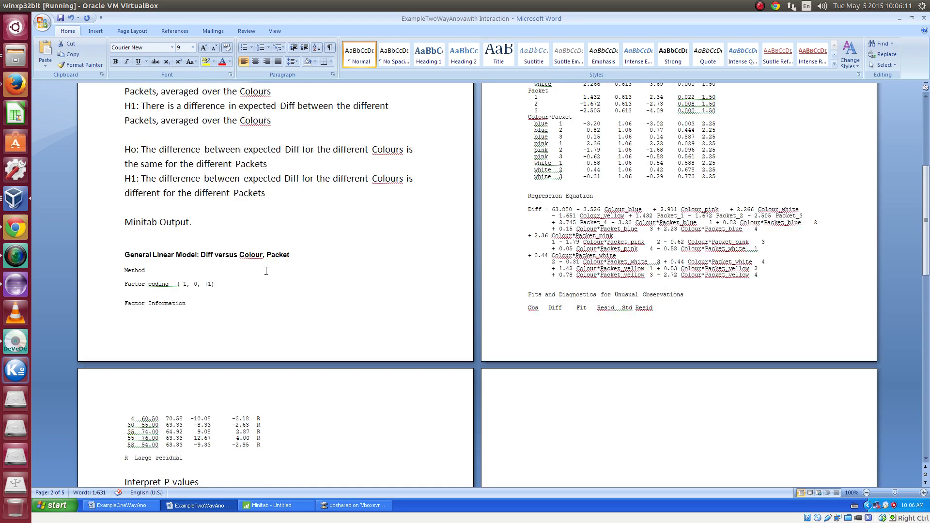
{"action": "left_click", "coordinate": [154, 390]}
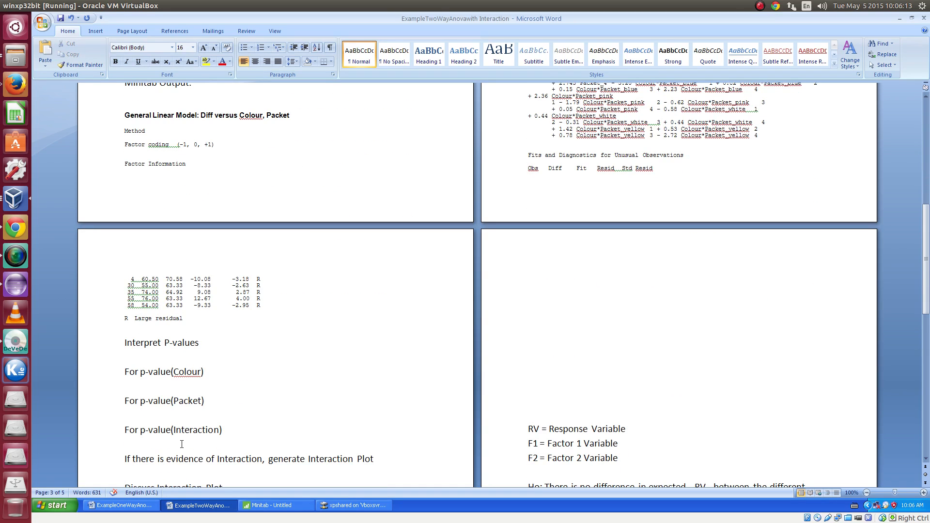
{"action": "type", "text": "As -"}
{"action": "type", "text": "p-value"}
{"action": "type", "text": "(Colour"}
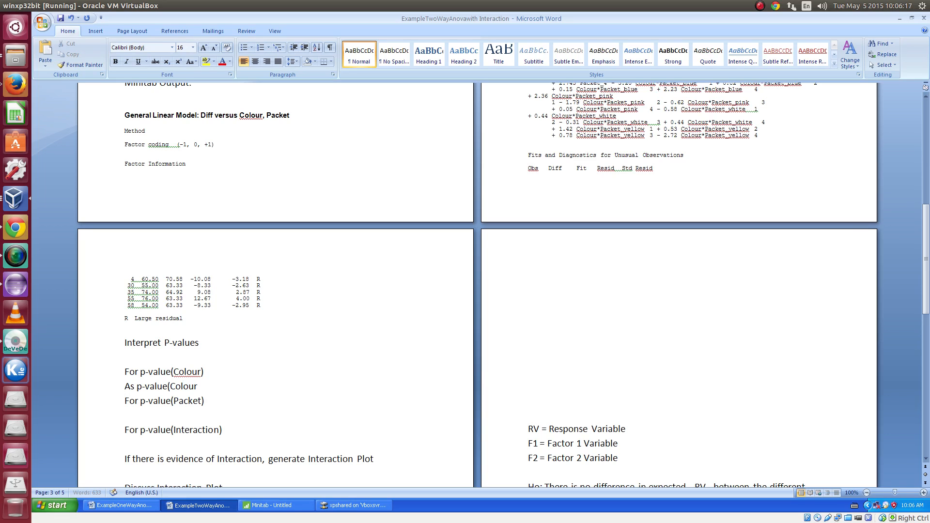
{"action": "type", "text": ") = 0.000,"}
- Open MAB233 Topic 04 Summary Semester 1 2013(1) from the xpshared drive in Foxit Reader and consult its p-value conclusion table
{"action": "left_click", "coordinate": [53, 505]}
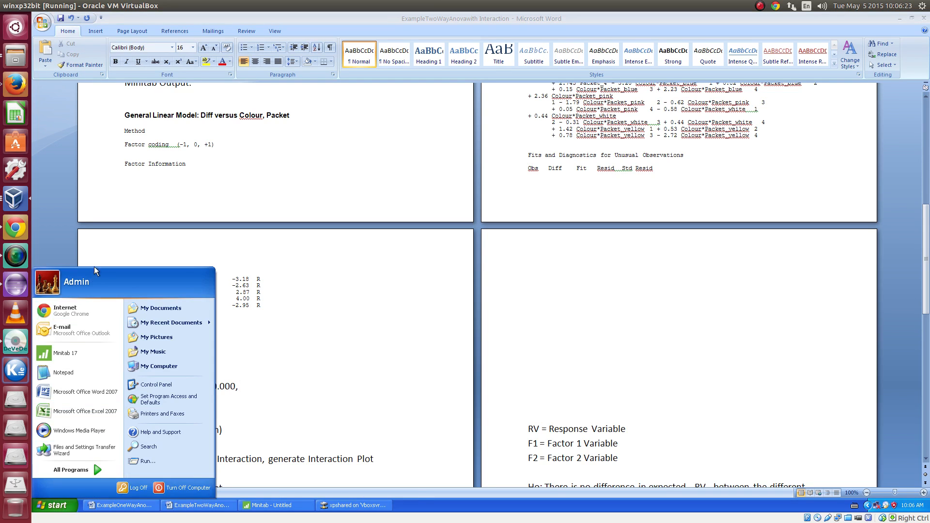
{"action": "left_click", "coordinate": [176, 365]}
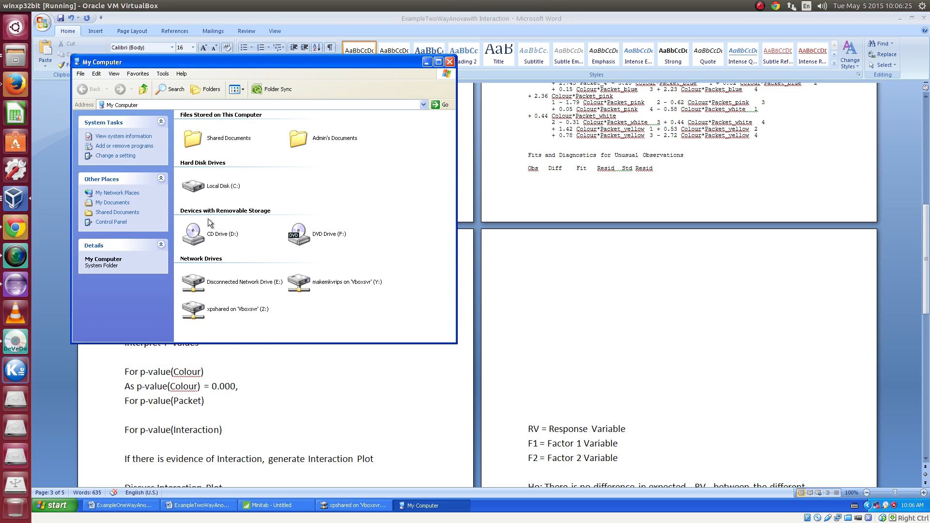
{"action": "double_click", "coordinate": [237, 310]}
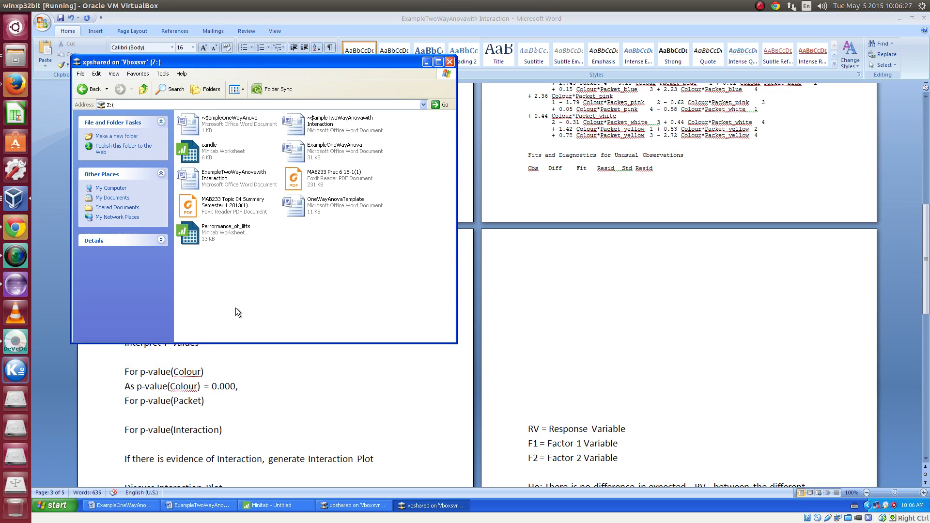
{"action": "double_click", "coordinate": [231, 209]}
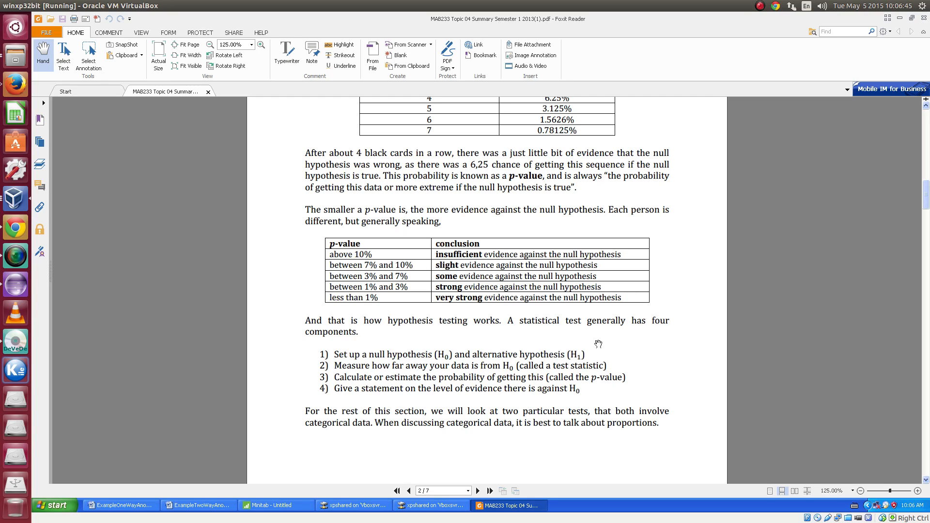
{"action": "left_click", "coordinate": [122, 505]}
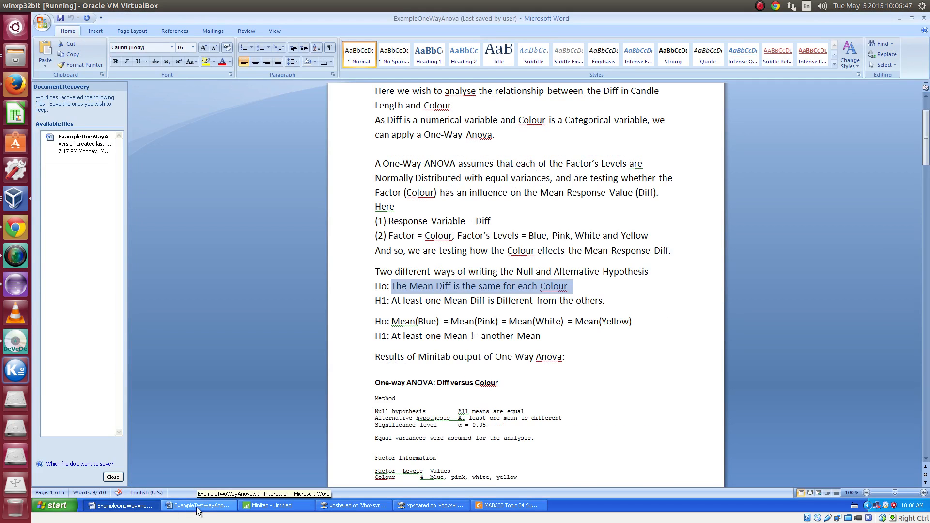
- Return to the two-way ANOVA Word document and complete the Colour sentence with "we have very strong evidence against the Null Hypothesis."
{"action": "left_click", "coordinate": [197, 505]}
{"action": "type", "text": "w"}
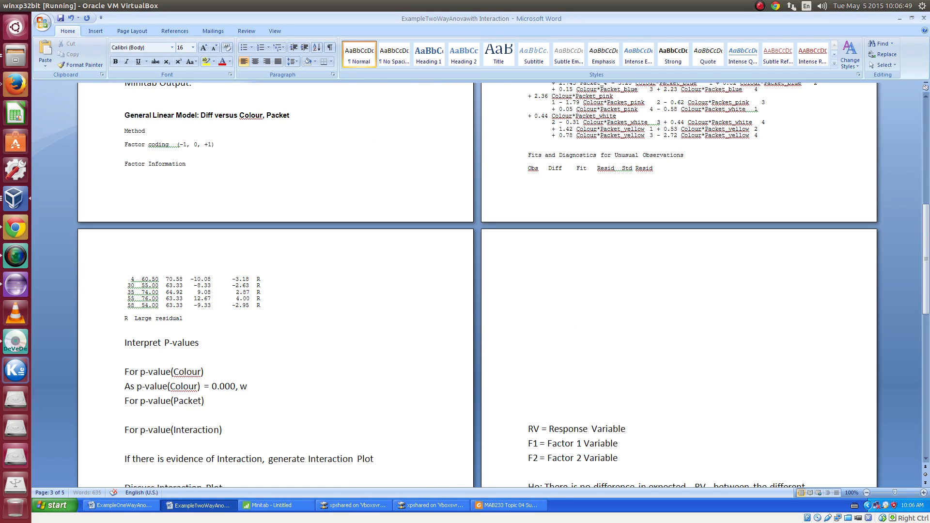
{"action": "type", "text": "e have very strong yo"}
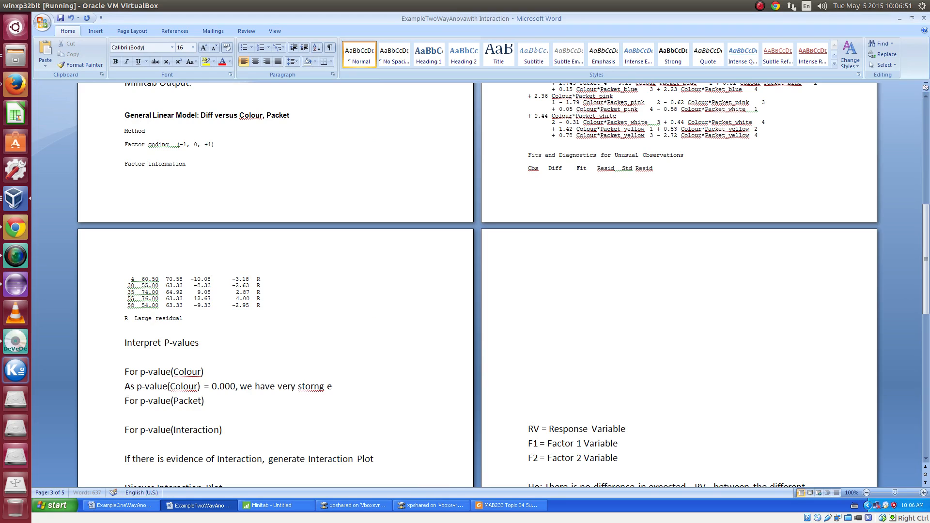
{"action": "key", "text": "BackSpace"}
{"action": "key", "text": "BackSpace"}
{"action": "key", "text": "BackSpace"}
{"action": "key", "text": "BackSpace"}
{"action": "key", "text": "BackSpace"}
{"action": "key", "text": "BackSpace"}
{"action": "type", "text": "ong evdi"}
{"action": "key", "text": "BackSpace"}
{"action": "key", "text": "BackSpace"}
{"action": "type", "text": "idence agains"}
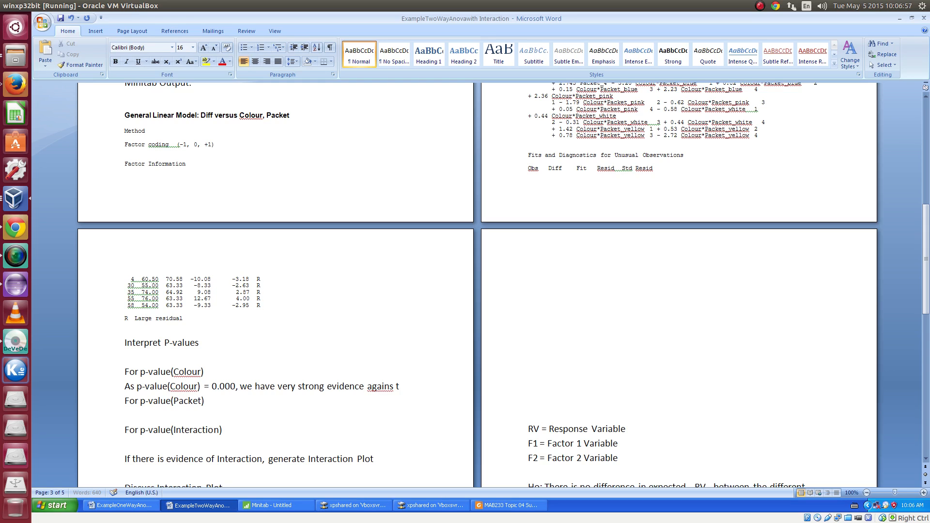
{"action": "type", "text": "t the Null Hy"}
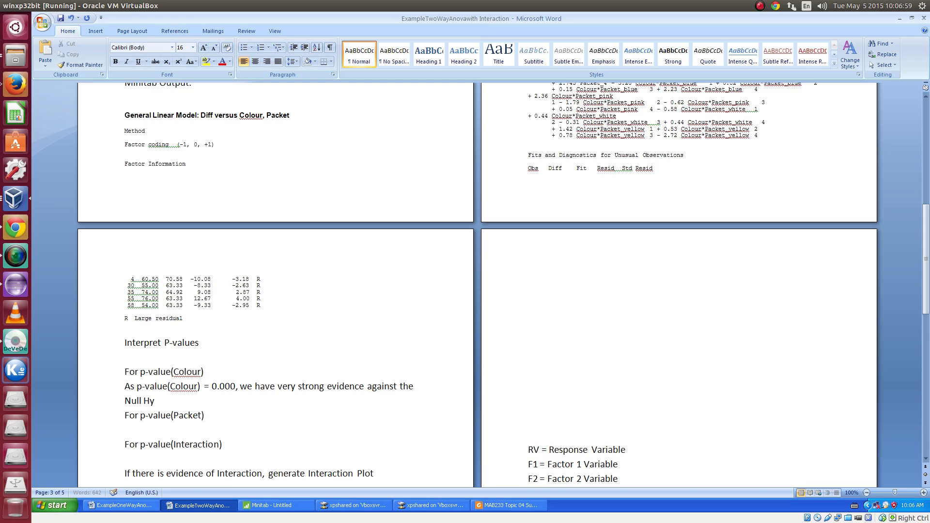
{"action": "type", "text": "pothesis."}
- Add "Therefore," to the Colour interpretation, followed by a copy of the Colour H1 statement without its "H1:" label
{"action": "scroll", "coordinate": [403, 203], "scroll_direction": "up", "scroll_amount": 3}
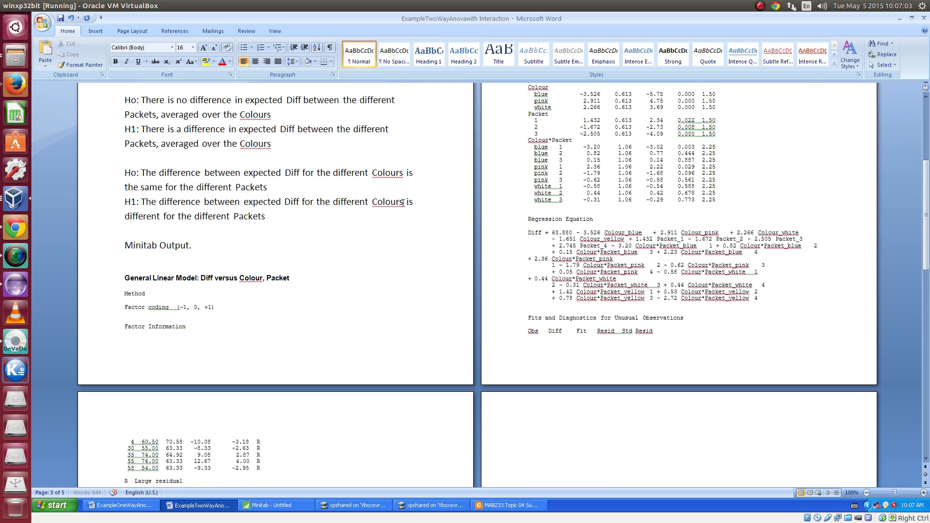
{"action": "scroll", "coordinate": [403, 203], "scroll_direction": "up", "scroll_amount": 2}
{"action": "left_click_drag", "start_coordinate": [139, 144], "coordinate": [271, 159]}
{"action": "left_click", "coordinate": [142, 173]}
{"action": "left_click_drag", "start_coordinate": [142, 173], "coordinate": [276, 186]}
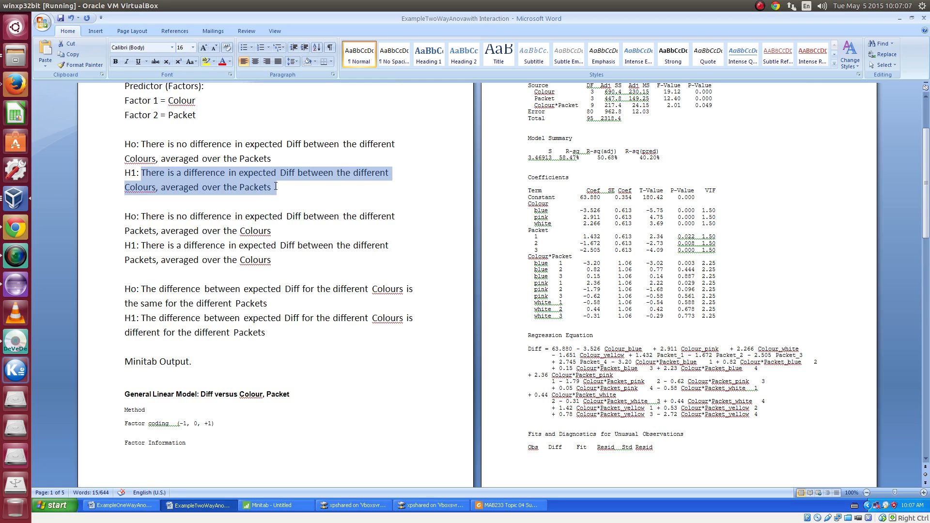
{"action": "right_click", "coordinate": [150, 175]}
{"action": "left_click", "coordinate": [164, 192]}
{"action": "scroll", "coordinate": [228, 354], "scroll_direction": "down", "scroll_amount": 8}
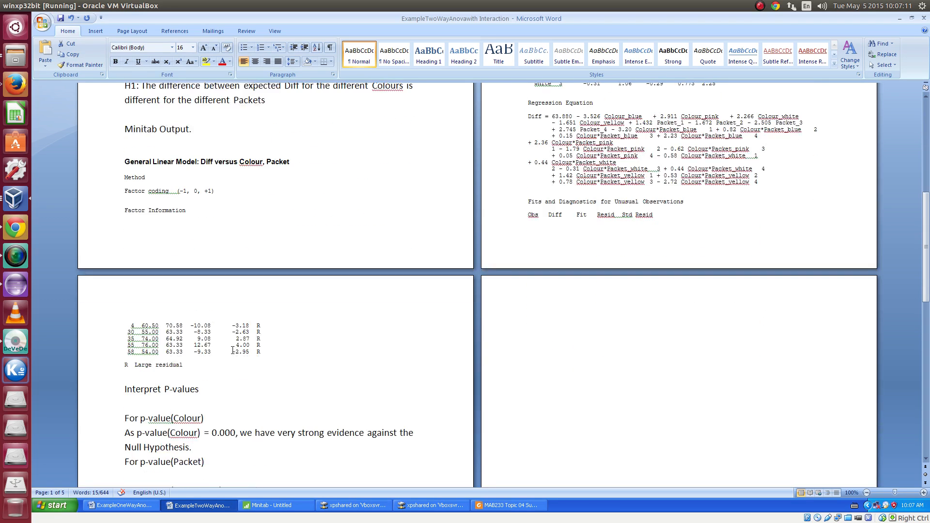
{"action": "left_click", "coordinate": [203, 355]}
{"action": "type", "text": "The"}
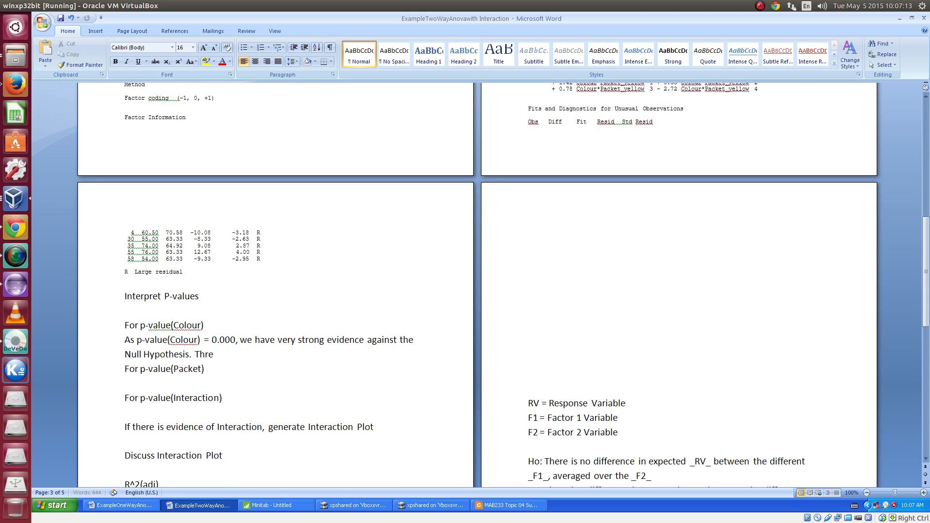
{"action": "type", "text": "refore,"}
{"action": "key", "text": "ctrl+v"}
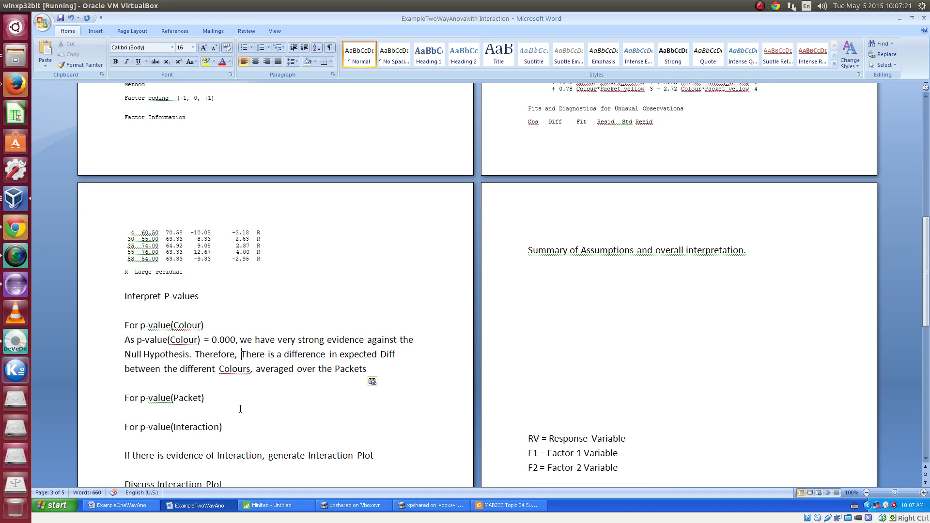
- Change "There" to lowercase "there" in the pasted Colour conclusion and end the sentence with a full stop
{"action": "left_click", "coordinate": [245, 355]}
{"action": "key", "text": "BackSpace"}
{"action": "type", "text": "t"}
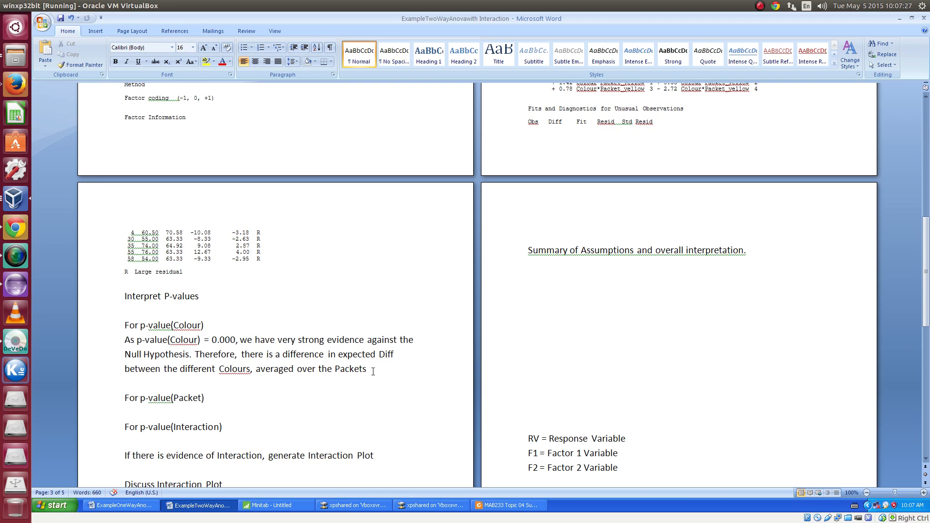
{"action": "type", "text": "."}
- Check the Packet p-value in the Analysis of Variance table and paste a copy of the Colour interpretation under the "For p-value(Packet)" heading
{"action": "scroll", "coordinate": [177, 353], "scroll_direction": "down", "scroll_amount": 1}
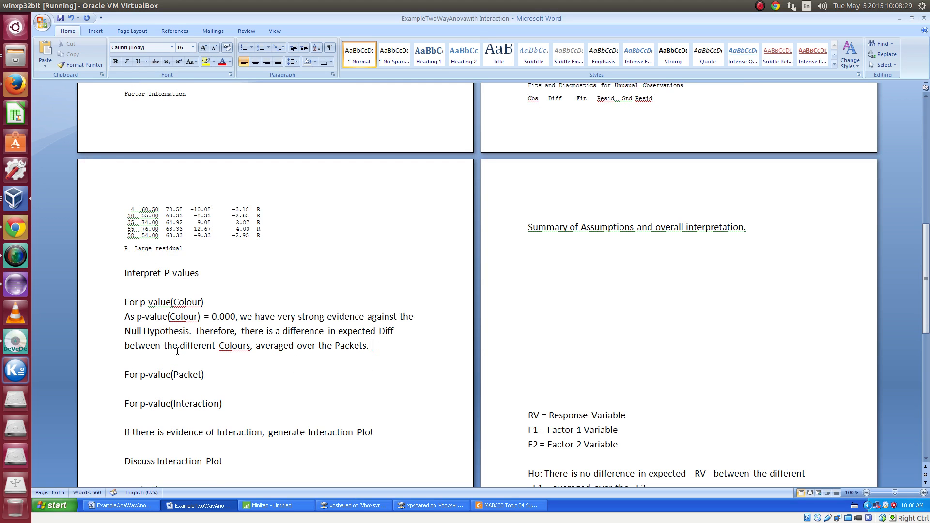
{"action": "scroll", "coordinate": [186, 364], "scroll_direction": "up", "scroll_amount": 2}
{"action": "scroll", "coordinate": [186, 363], "scroll_direction": "up", "scroll_amount": 15}
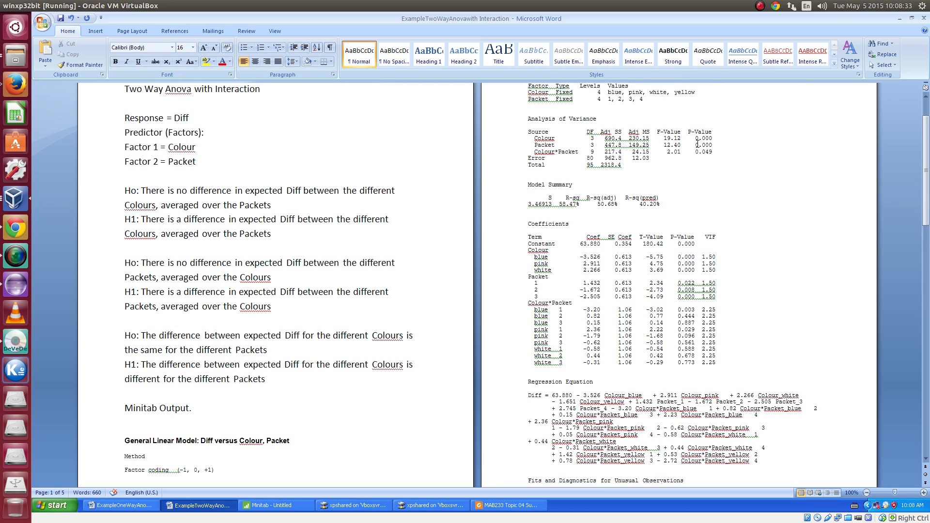
{"action": "left_click_drag", "start_coordinate": [695, 145], "coordinate": [716, 142]}
{"action": "scroll", "coordinate": [309, 310], "scroll_direction": "down", "scroll_amount": 11}
{"action": "scroll", "coordinate": [309, 310], "scroll_direction": "down", "scroll_amount": 8}
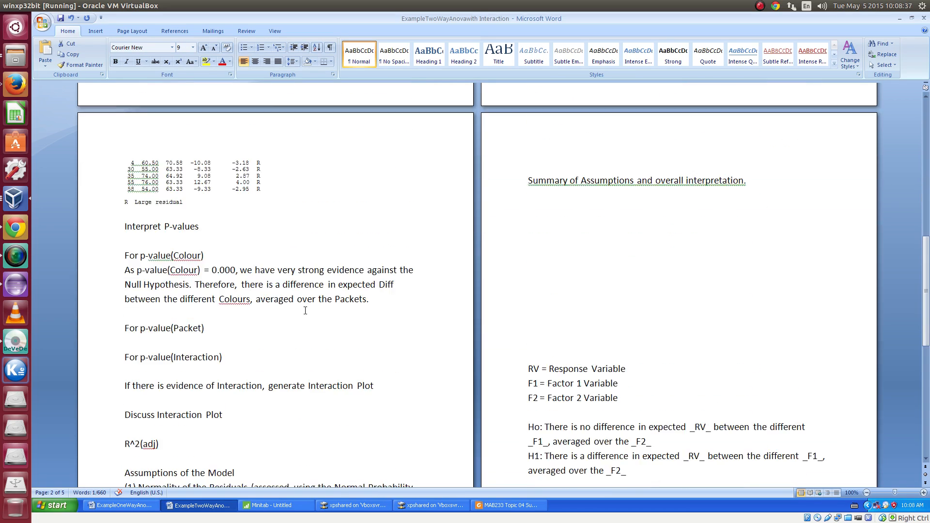
{"action": "left_click_drag", "start_coordinate": [370, 299], "coordinate": [125, 270]}
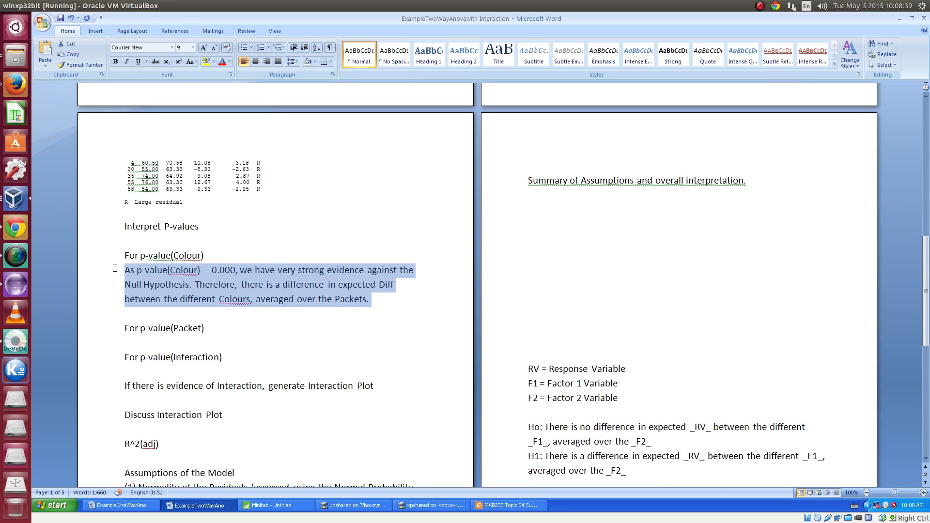
{"action": "right_click", "coordinate": [184, 284]}
{"action": "left_click", "coordinate": [231, 298]}
{"action": "left_click", "coordinate": [148, 345]}
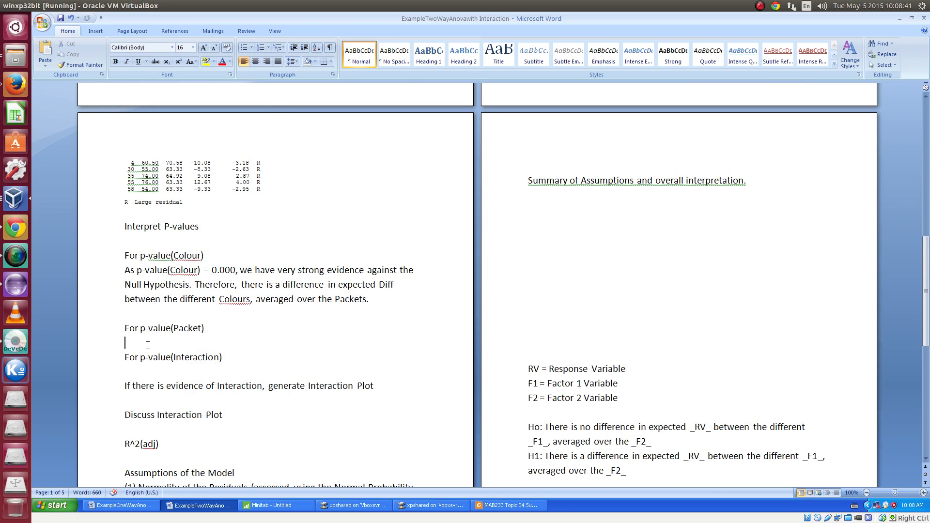
{"action": "key", "text": "ctrl+v"}
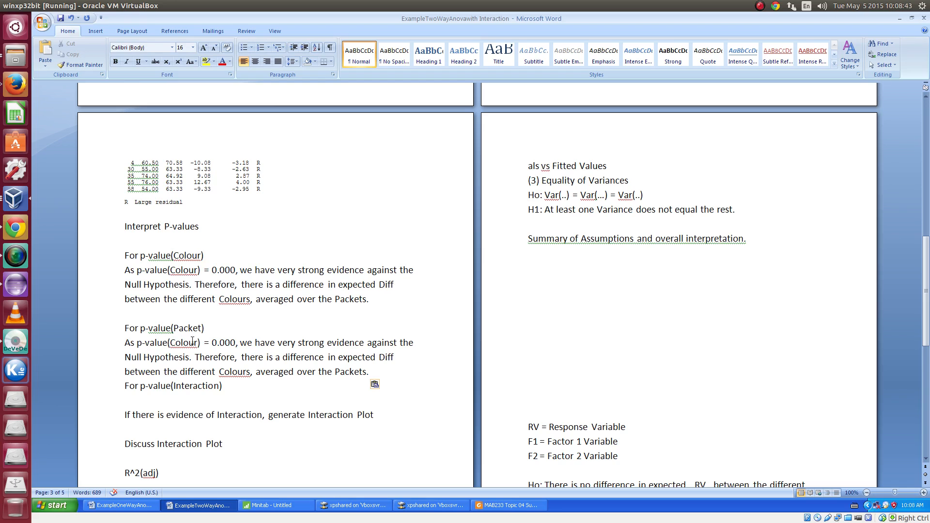
- Change the p-value label in the pasted Packet interpretation to "p-value(Packet)"
{"action": "left_click_drag", "start_coordinate": [198, 343], "coordinate": [171, 342]}
{"action": "type", "text": "Packet"}
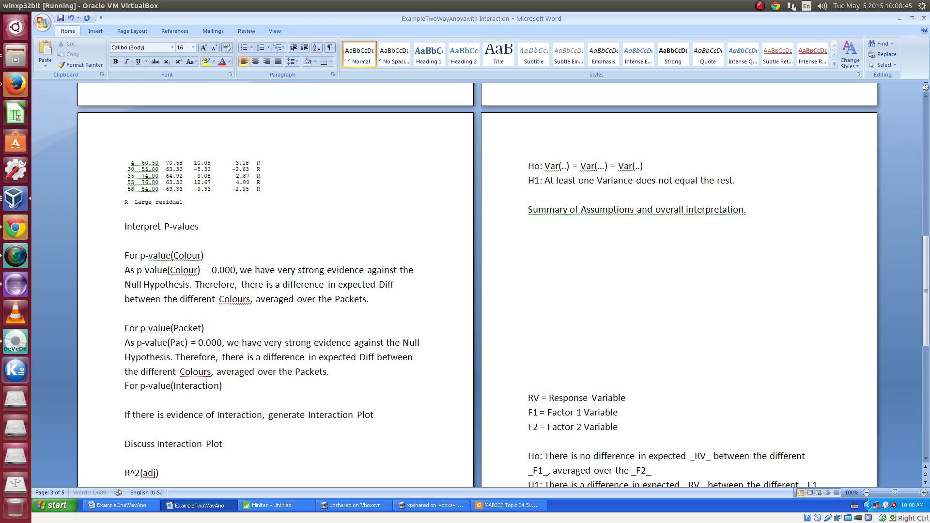
{"action": "key", "text": "Right"}
{"action": "key", "text": "Right"}
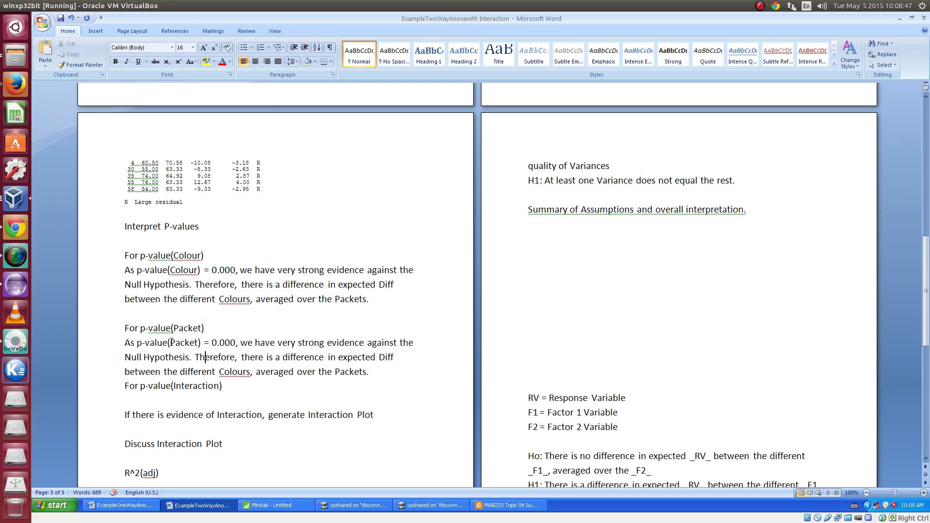
- Replace "Colours" with "Packets" after "between the different" in the Packet interpretation
{"action": "key", "text": "Down"}
{"action": "key", "text": "Left"}
{"action": "key", "text": "Left"}
{"action": "key", "text": "Left"}
{"action": "key", "text": "Left"}
{"action": "key", "text": "Left"}
{"action": "key", "text": "Left"}
{"action": "key", "text": "Left"}
{"action": "key", "text": "Left"}
{"action": "key", "text": "Left"}
{"action": "key", "text": "Left"}
{"action": "key", "text": "Left"}
{"action": "key", "text": "Left"}
{"action": "key", "text": "Left"}
{"action": "key", "text": "Left"}
{"action": "key", "text": "Delete"}
{"action": "key", "text": "Delete"}
{"action": "key", "text": "Delete"}
{"action": "key", "text": "Delete"}
{"action": "key", "text": "Delete"}
{"action": "key", "text": "Delete"}
{"action": "key", "text": "Delete"}
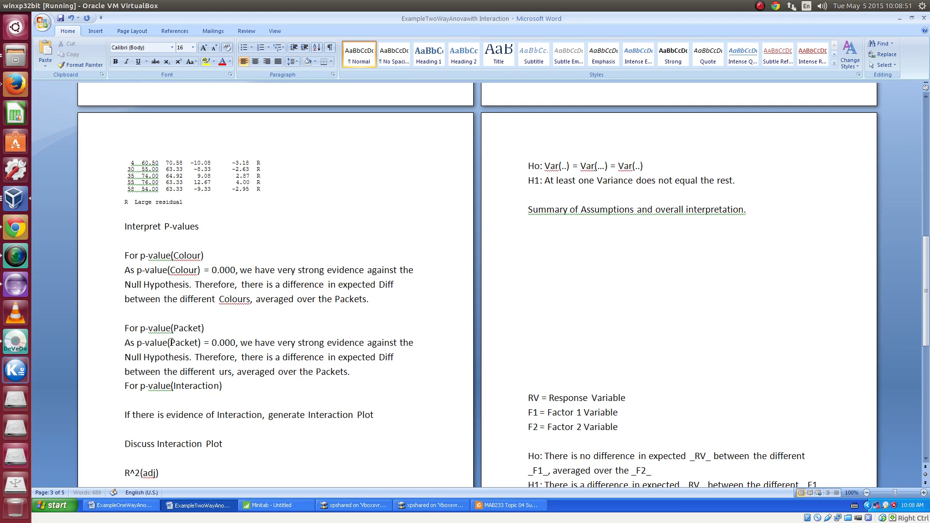
{"action": "type", "text": "Packets"}
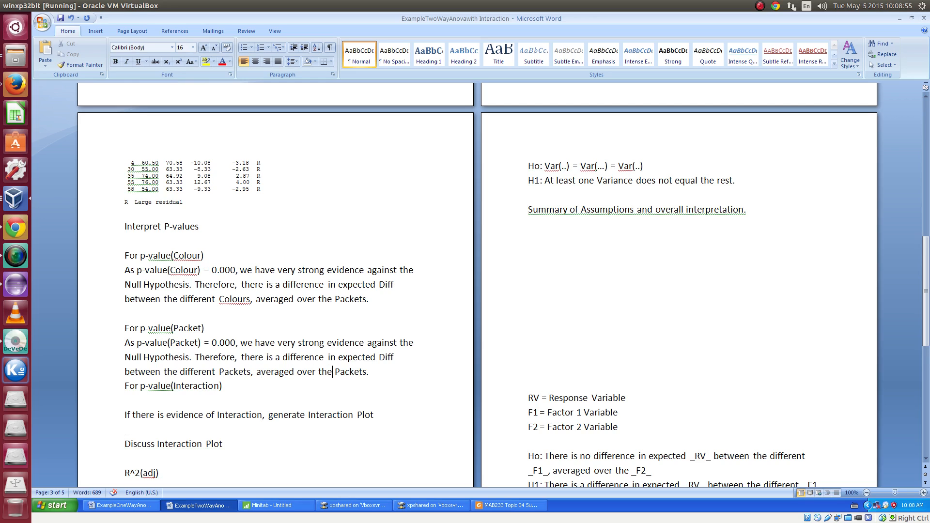
- Replace "Packets" with "Colours" after "averaged over the" in the Packet interpretation
{"action": "key", "text": "Delete"}
{"action": "key", "text": "Delete"}
{"action": "key", "text": "Delete"}
{"action": "key", "text": "Delete"}
{"action": "key", "text": "Delete"}
{"action": "key", "text": "Delete"}
{"action": "key", "text": "Delete"}
{"action": "type", "text": "Colours"}
- Insert a blank line between the Packet interpretation and the "For p-value(Interaction)" heading
{"action": "key", "text": "Down"}
{"action": "key", "text": "Left"}
{"action": "key", "text": "Left"}
{"action": "key", "text": "Left"}
{"action": "key", "text": "Left"}
{"action": "key", "text": "Left"}
{"action": "key", "text": "Left"}
{"action": "key", "text": "Left"}
{"action": "key", "text": "Left"}
{"action": "key", "text": "Left"}
{"action": "key", "text": "Left"}
{"action": "key", "text": "Left"}
{"action": "key", "text": "Left"}
{"action": "key", "text": "Left"}
{"action": "key", "text": "Left"}
{"action": "key", "text": "Left"}
{"action": "key", "text": "Left"}
{"action": "key", "text": "Left"}
{"action": "key", "text": "Left"}
{"action": "key", "text": "Left"}
{"action": "key", "text": "Left"}
{"action": "key", "text": "Return"}
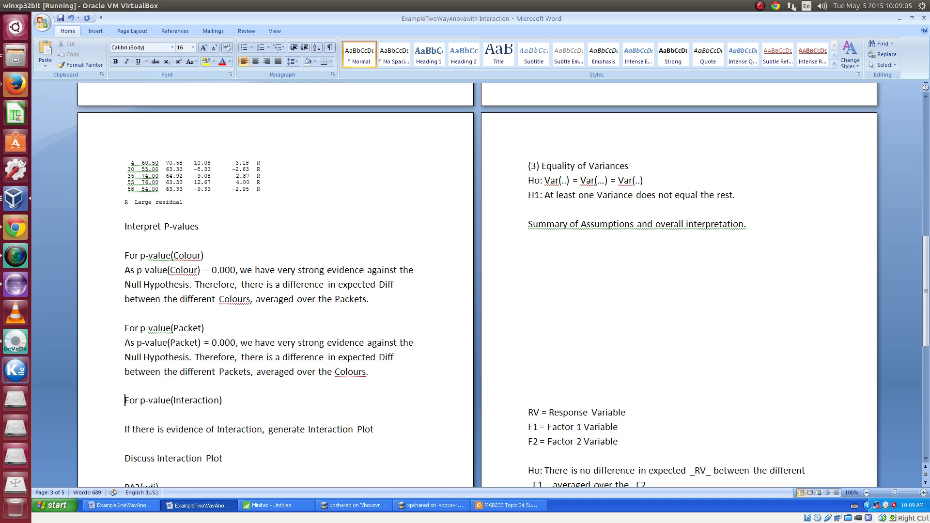
- Check the Colour*Packet p-value in the ANOVA table and begin the Interaction interpretation on a new line with "As p-value(Interaction) = 0.049,"
{"action": "key", "text": "Down"}
{"action": "scroll", "coordinate": [596, 209], "scroll_direction": "up", "scroll_amount": 15}
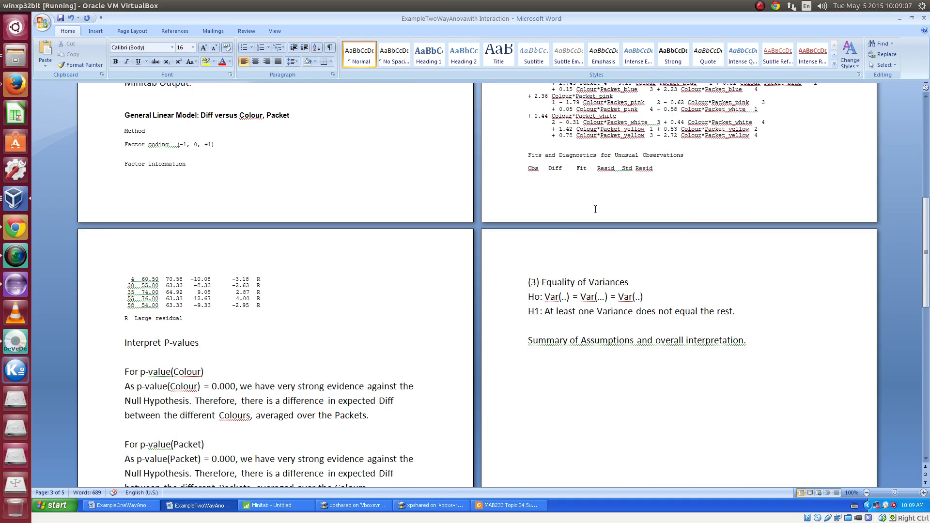
{"action": "scroll", "coordinate": [596, 209], "scroll_direction": "up", "scroll_amount": 2}
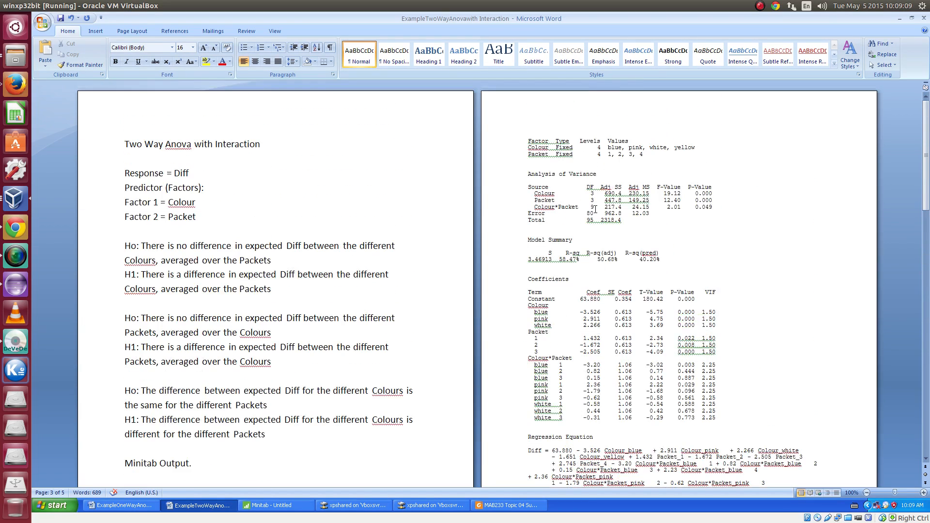
{"action": "double_click", "coordinate": [702, 207]}
{"action": "scroll", "coordinate": [297, 270], "scroll_direction": "down", "scroll_amount": 9}
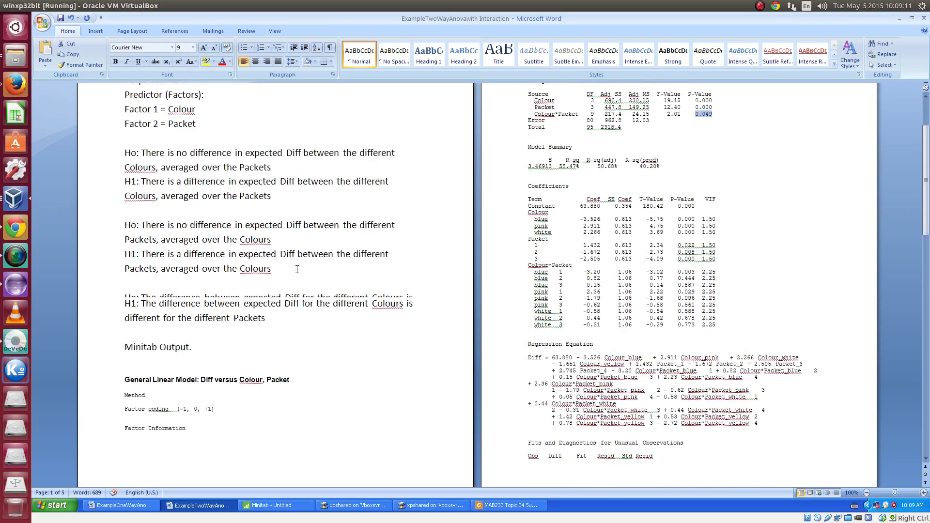
{"action": "scroll", "coordinate": [297, 270], "scroll_direction": "down", "scroll_amount": 10}
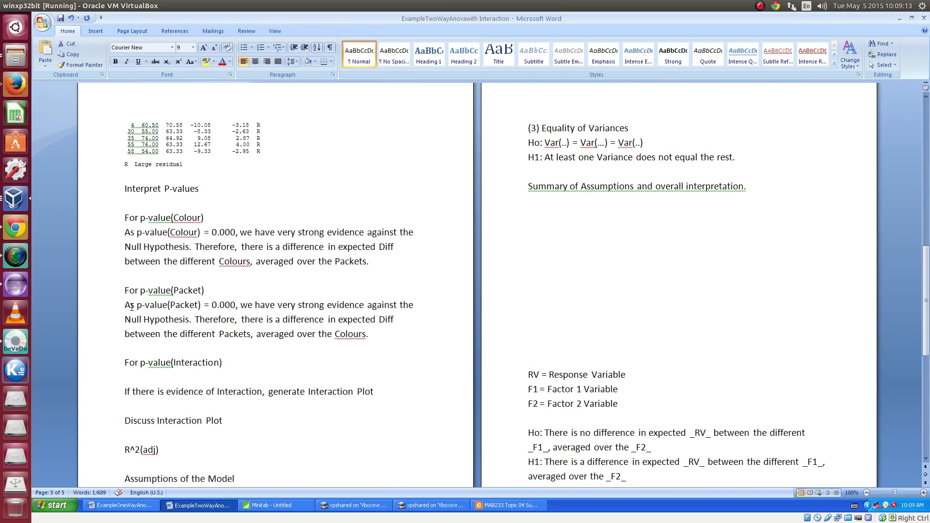
{"action": "left_click", "coordinate": [146, 376]}
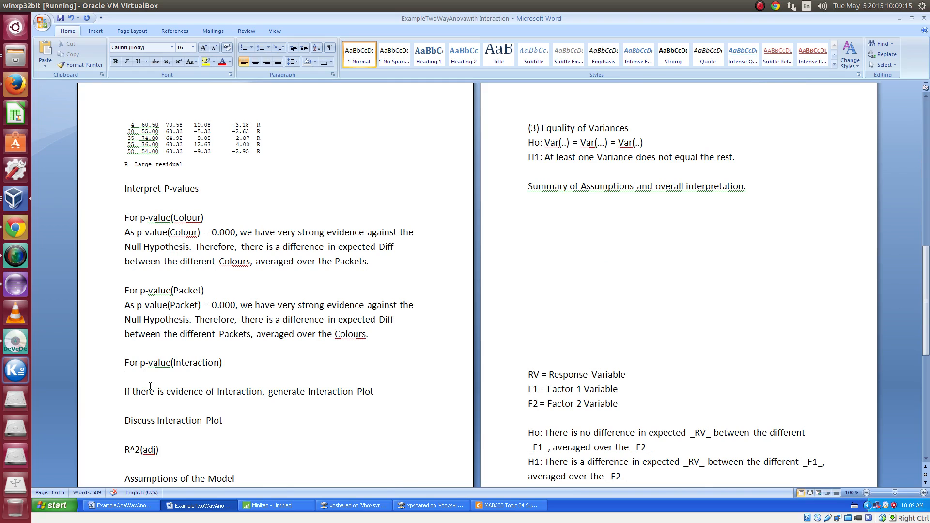
{"action": "key", "text": "Return"}
{"action": "type", "text": "As"}
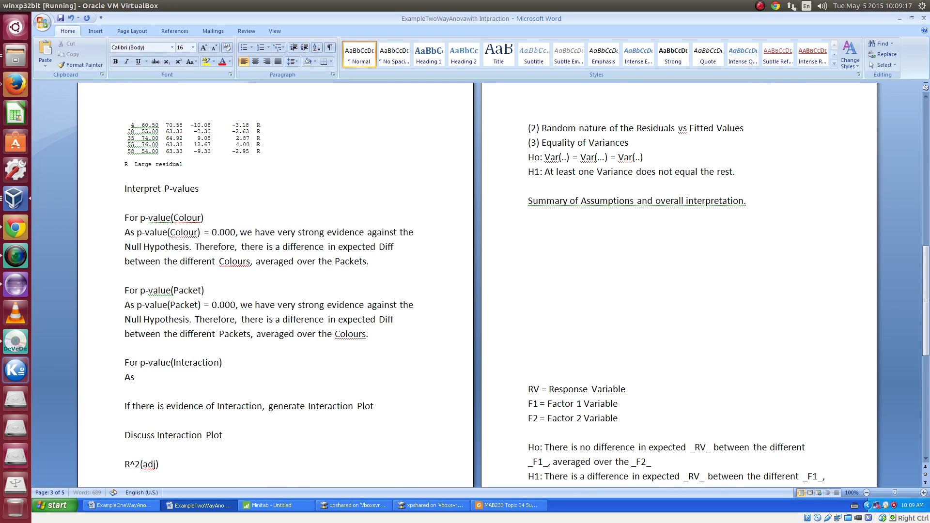
{"action": "type", "text": " p-value(Interaction) = 0."}
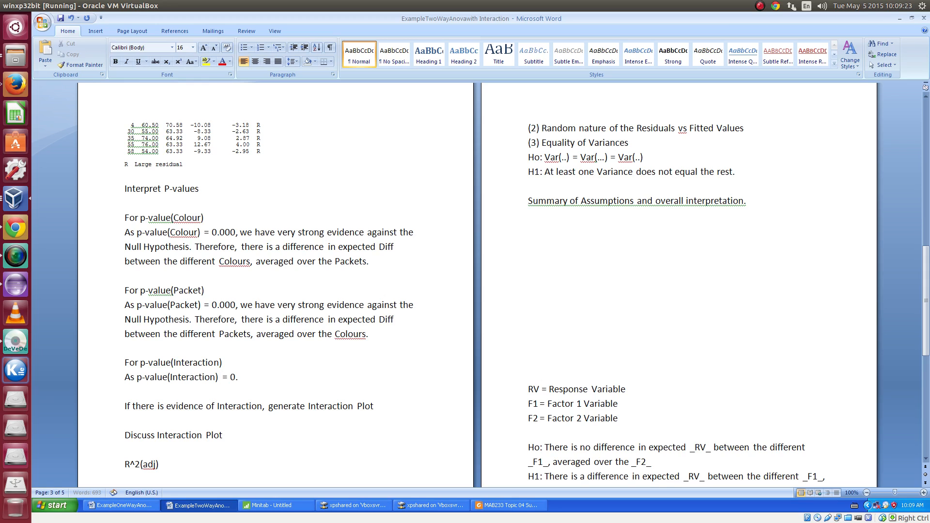
{"action": "type", "text": "049,"}
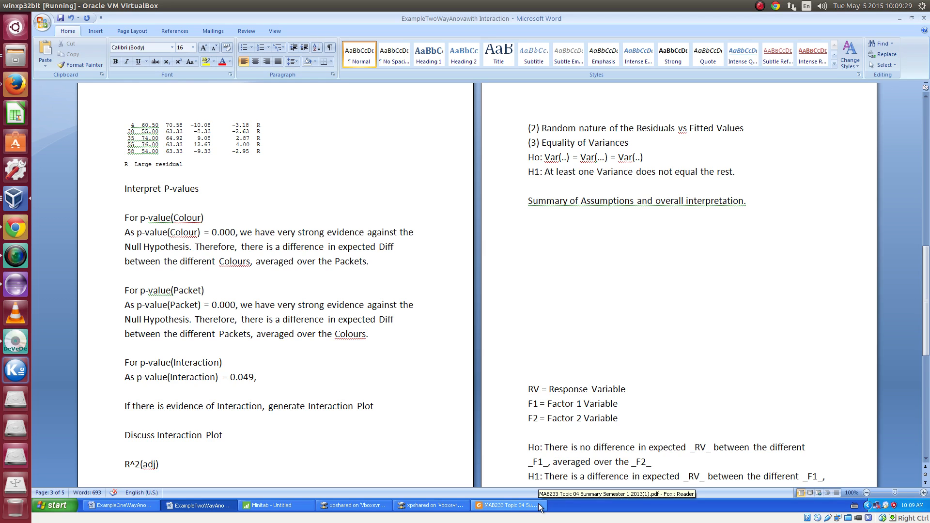
- Consult the p-value conclusion table in Foxit Reader, and complete the Interaction sentence in Word with "we have some evidence against the Null Hypothesis."
{"action": "left_click", "coordinate": [514, 505]}
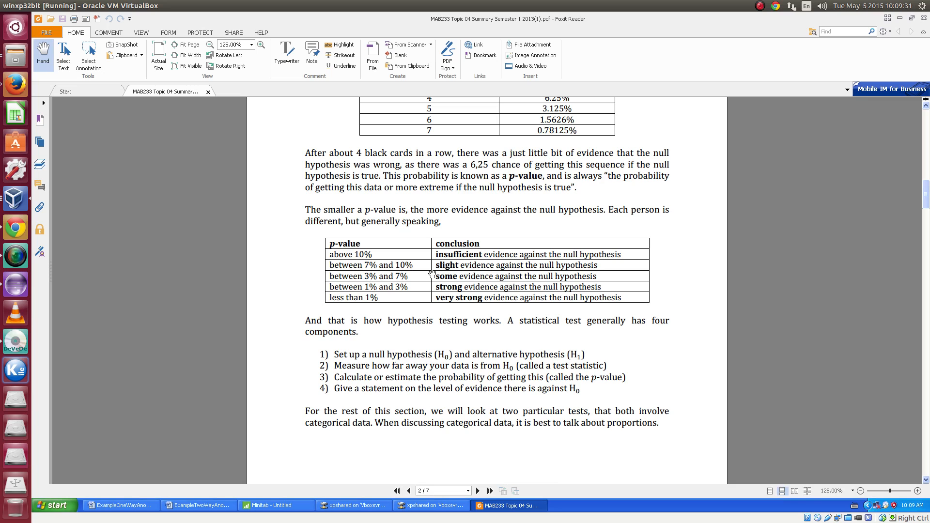
{"action": "left_click_drag", "start_coordinate": [436, 276], "coordinate": [609, 279]}
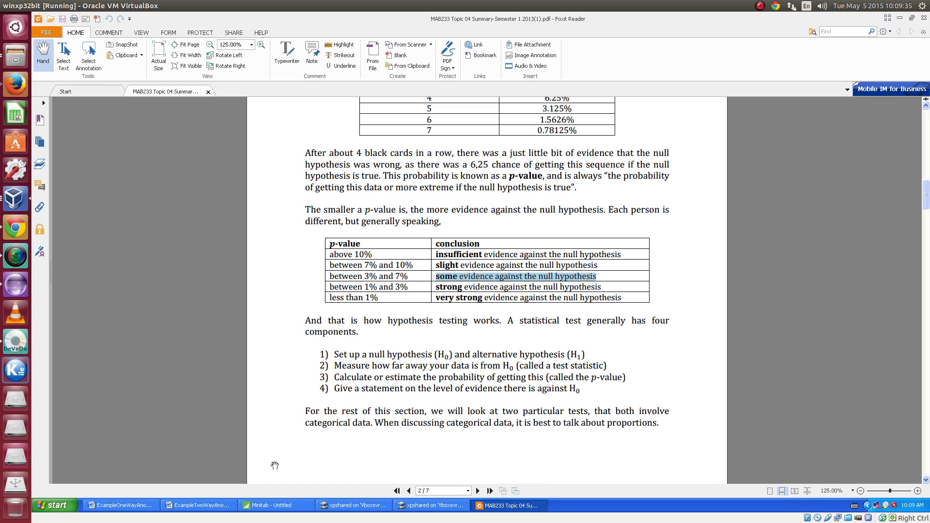
{"action": "left_click", "coordinate": [198, 505]}
{"action": "type", "text": "hav"}
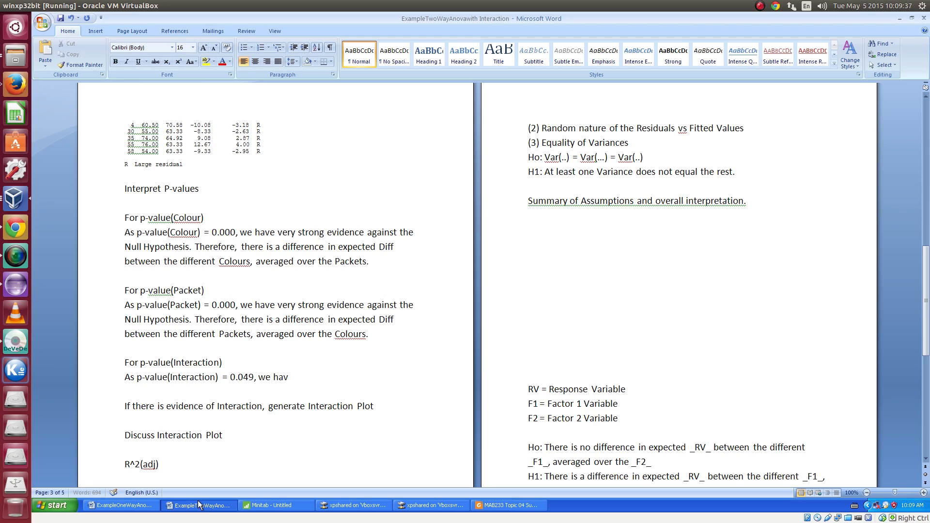
{"action": "type", "text": "e some evidence against the null hypoth"}
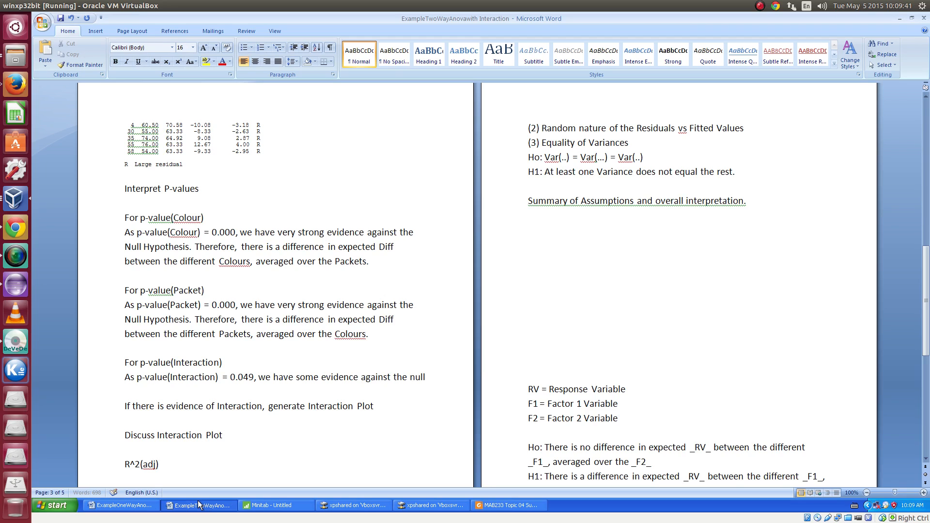
{"action": "key", "text": "BackSpace"}
{"action": "key", "text": "BackSpace"}
{"action": "key", "text": "BackSpace"}
{"action": "key", "text": "BackSpace"}
{"action": "key", "text": "BackSpace"}
{"action": "key", "text": "BackSpace"}
{"action": "key", "text": "BackSpace"}
{"action": "key", "text": "BackSpace"}
{"action": "key", "text": "BackSpace"}
{"action": "key", "text": "BackSpace"}
{"action": "key", "text": "BackSpace"}
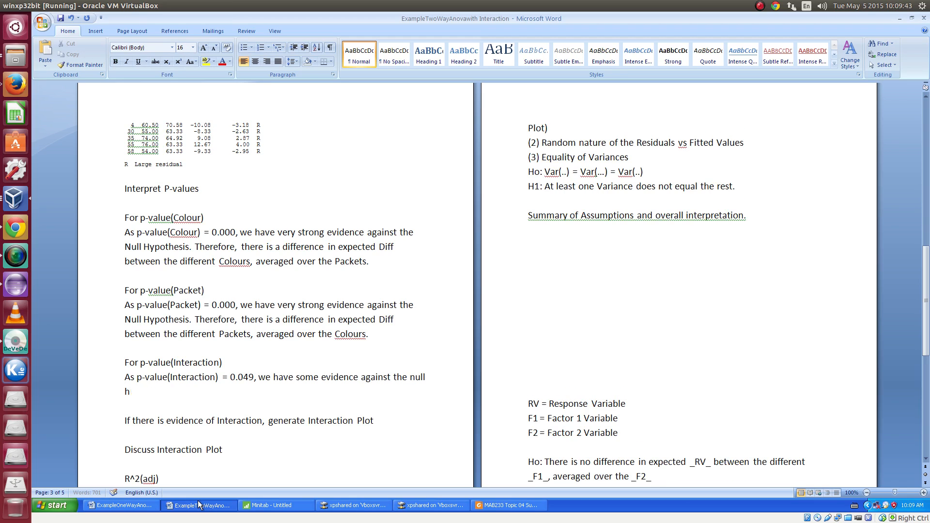
{"action": "type", "text": "Null Hypothesis."}
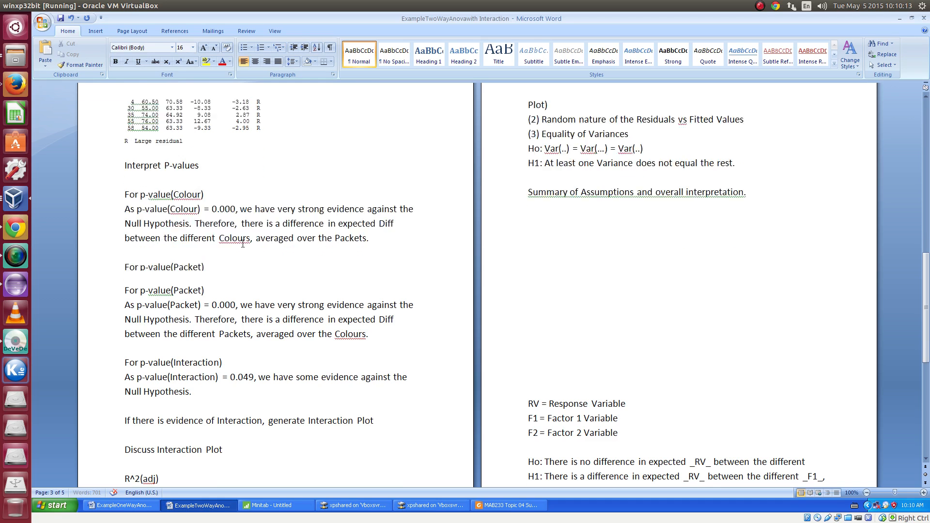
{"action": "scroll", "coordinate": [237, 232], "scroll_direction": "up", "scroll_amount": 5}
{"action": "scroll", "coordinate": [237, 232], "scroll_direction": "up", "scroll_amount": 7}
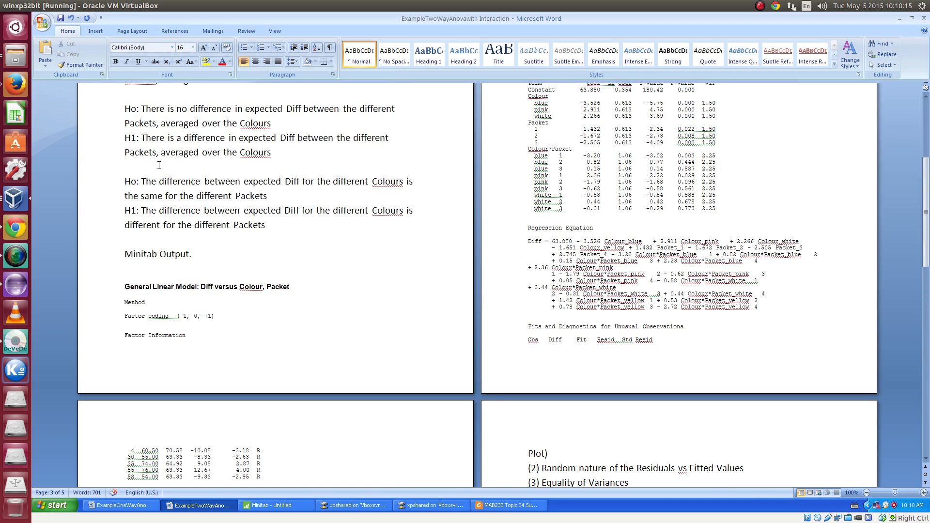
{"action": "left_click_drag", "start_coordinate": [142, 234], "coordinate": [252, 248]}
{"action": "right_click", "coordinate": [252, 248]}
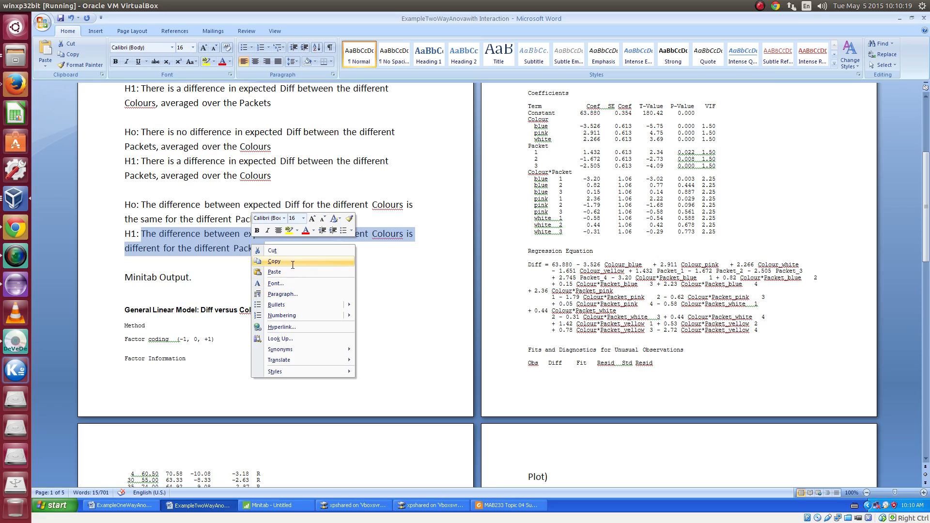
{"action": "left_click", "coordinate": [286, 262]}
{"action": "scroll", "coordinate": [196, 350], "scroll_direction": "down", "scroll_amount": 7}
{"action": "scroll", "coordinate": [195, 350], "scroll_direction": "down", "scroll_amount": 10}
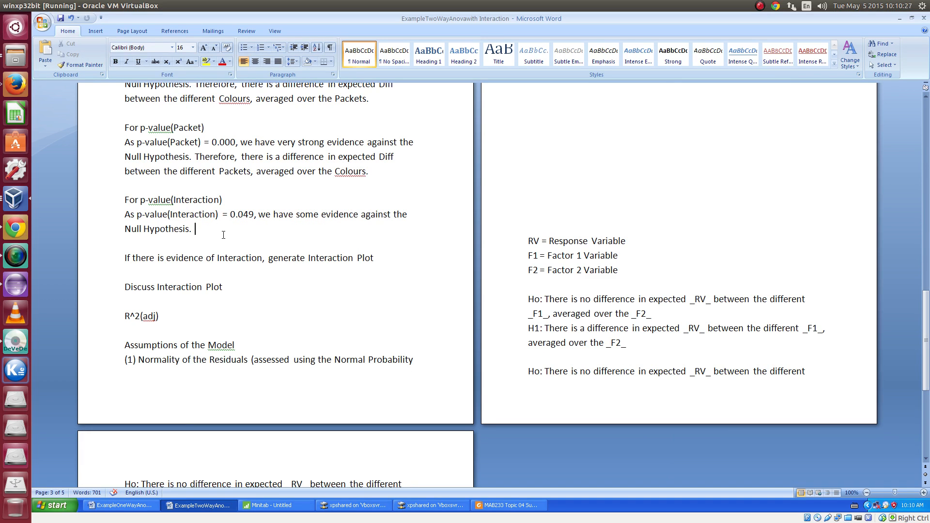
- Append a copy of the interaction H1 statement, without its "H1:" label, to the end of the Interaction interpretation
{"action": "scroll", "coordinate": [223, 235], "scroll_direction": "up", "scroll_amount": 15}
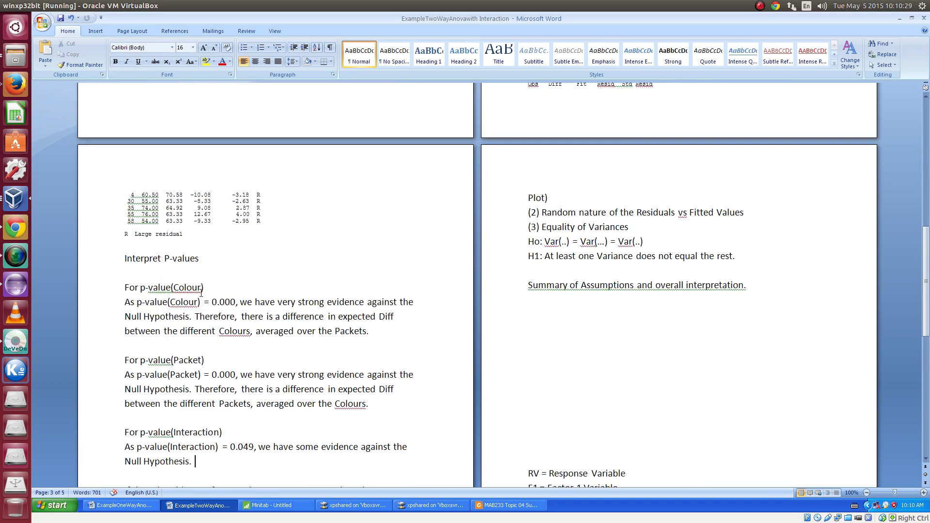
{"action": "scroll", "coordinate": [154, 193], "scroll_direction": "up", "scroll_amount": 1}
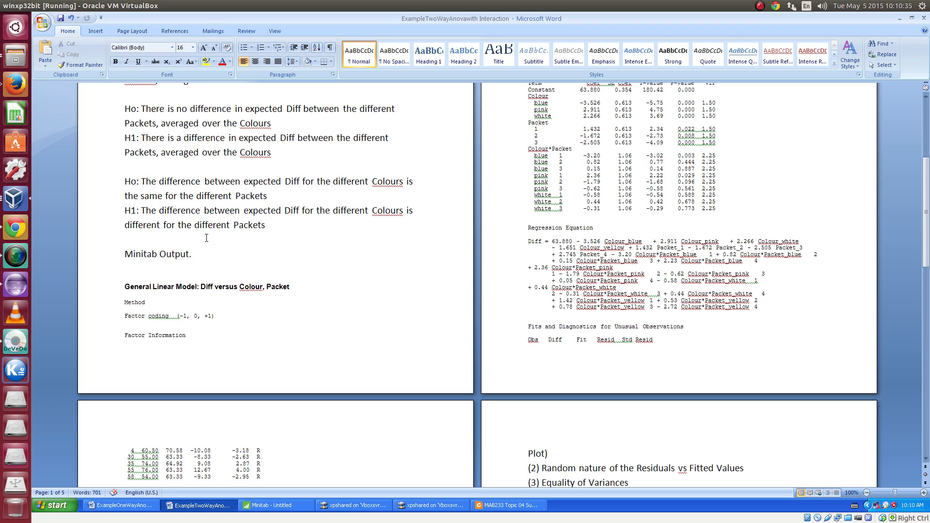
{"action": "left_click_drag", "start_coordinate": [142, 212], "coordinate": [228, 232]}
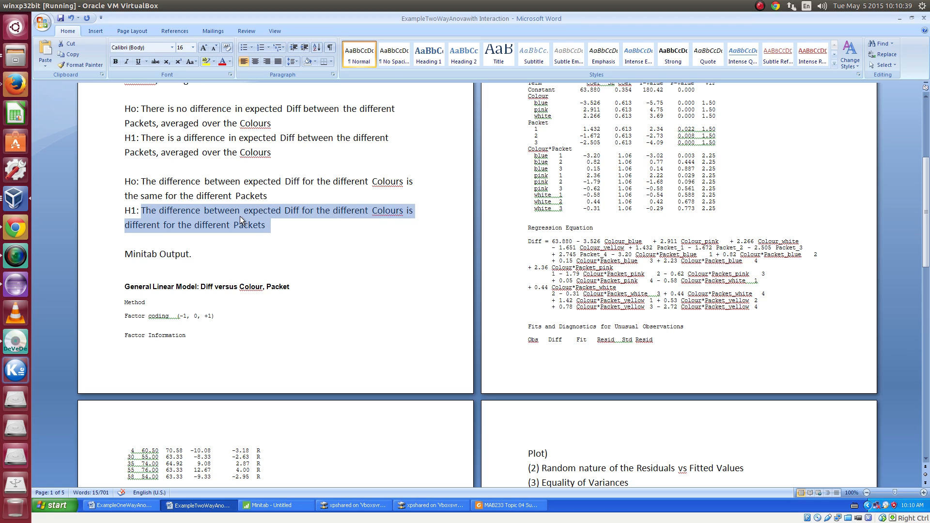
{"action": "right_click", "coordinate": [249, 226]}
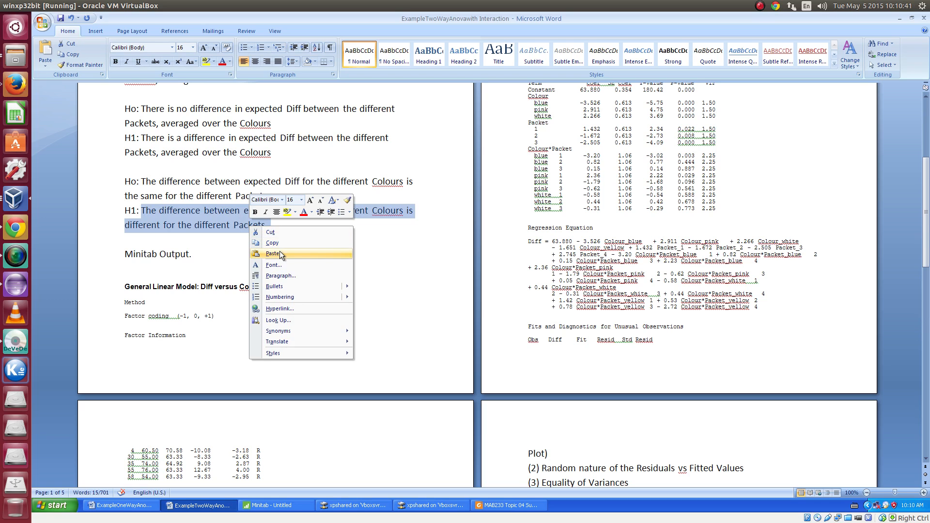
{"action": "left_click", "coordinate": [272, 242]}
{"action": "scroll", "coordinate": [261, 331], "scroll_direction": "down", "scroll_amount": 4}
{"action": "scroll", "coordinate": [261, 332], "scroll_direction": "down", "scroll_amount": 6}
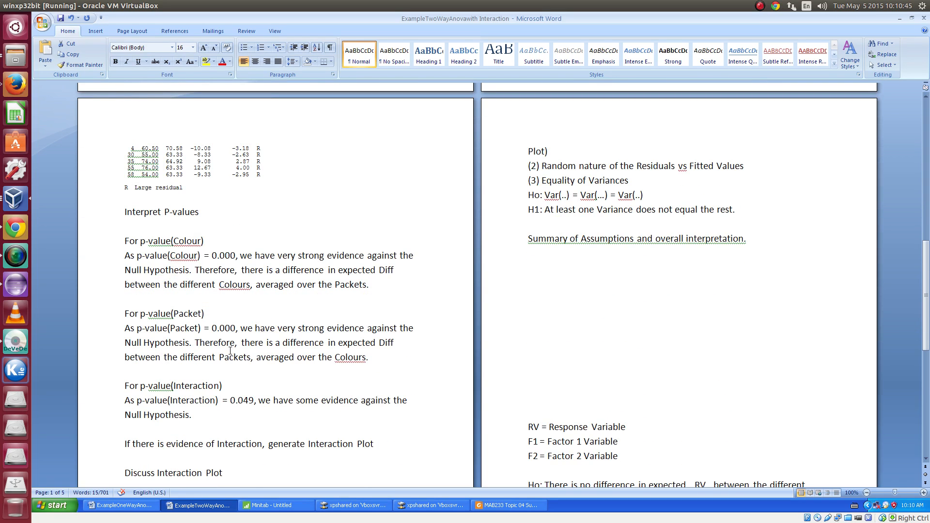
{"action": "left_click", "coordinate": [215, 417]}
{"action": "key", "text": "ctrl+v"}
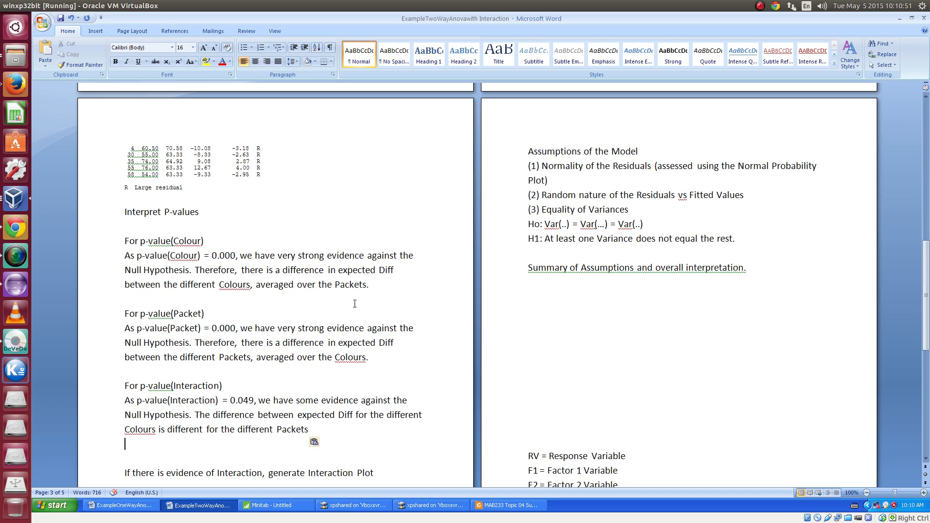
- Insert "Therefore," before the second sentence of the Interaction interpretation and lowercase its opening "The"
{"action": "left_click_drag", "start_coordinate": [199, 417], "coordinate": [193, 417]}
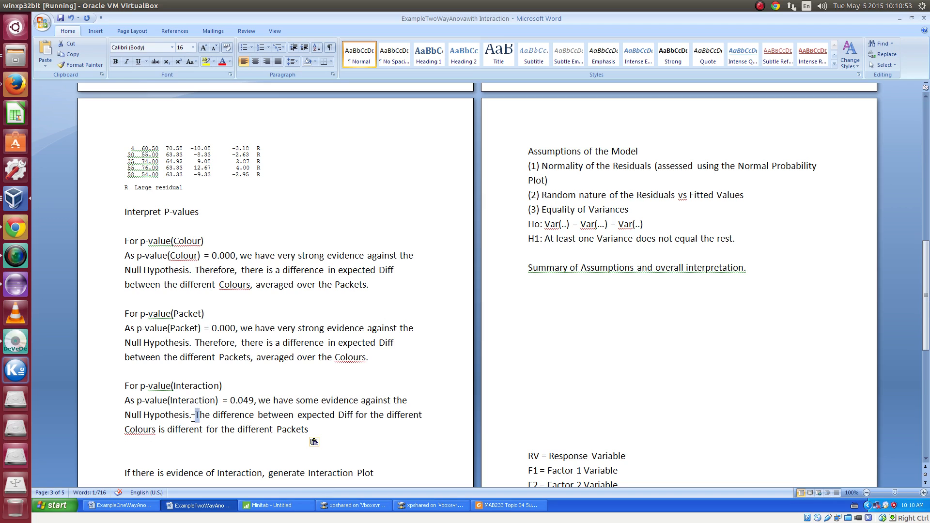
{"action": "left_click", "coordinate": [193, 417]}
{"action": "type", "text": "Thefor"}
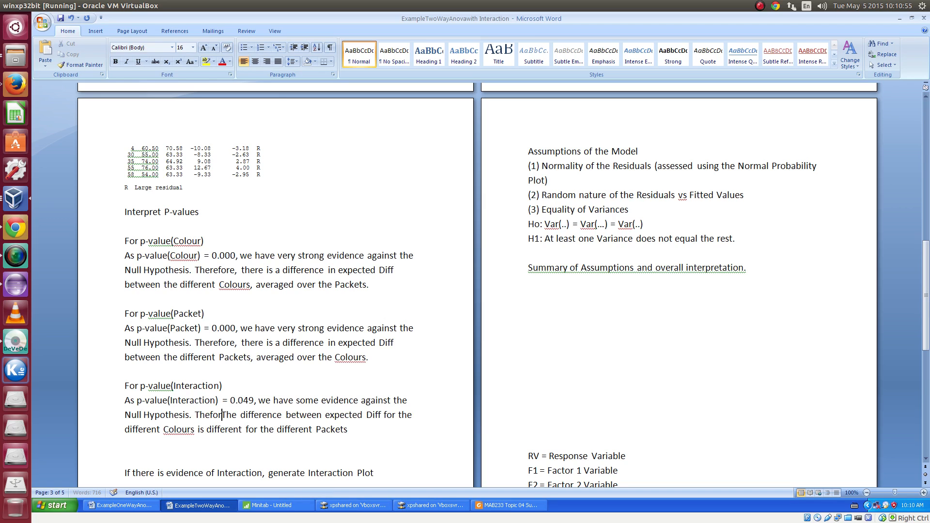
{"action": "key", "text": "BackSpace"}
{"action": "key", "text": "BackSpace"}
{"action": "key", "text": "BackSpace"}
{"action": "type", "text": "refore,"}
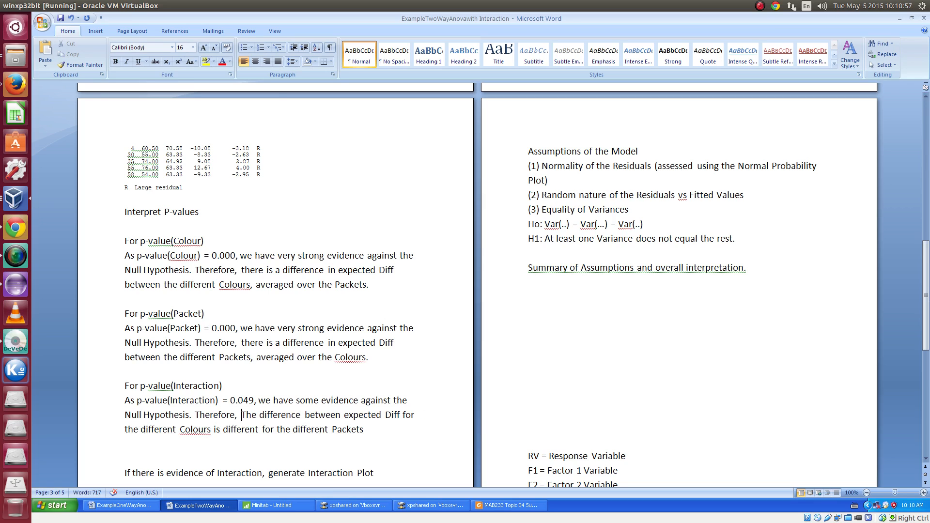
{"action": "key", "text": "Delete"}
{"action": "type", "text": "t"}
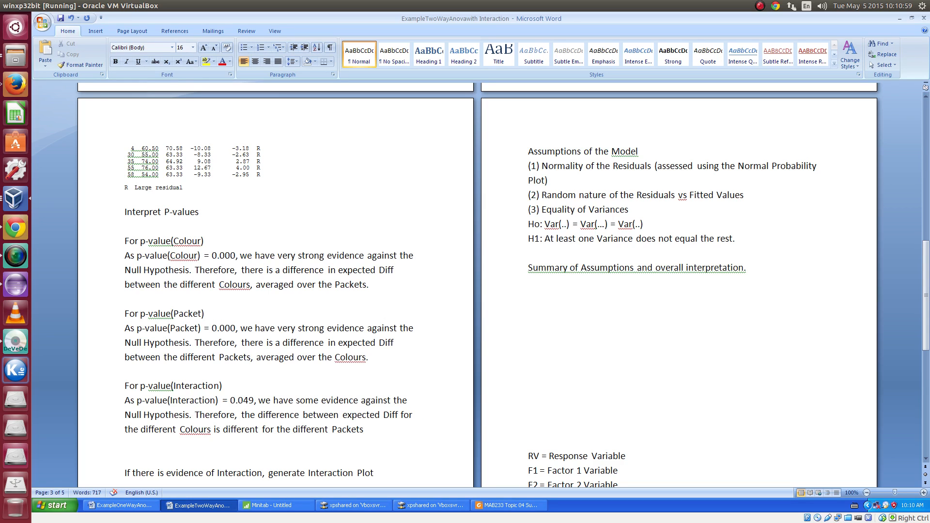
- End the Interaction interpretation with a full stop after "Packets" and remove the extra empty line beneath it
{"action": "key", "text": "Down"}
{"action": "key", "text": "Up"}
{"action": "key", "text": "Right"}
{"action": "key", "text": "Right"}
{"action": "key", "text": "Right"}
{"action": "key", "text": "Right"}
{"action": "key", "text": "Right"}
{"action": "key", "text": "Right"}
{"action": "key", "text": "Right"}
{"action": "key", "text": "Right"}
{"action": "key", "text": "Right"}
{"action": "key", "text": "Right"}
{"action": "key", "text": "Right"}
{"action": "key", "text": "Right"}
{"action": "key", "text": "Right"}
{"action": "key", "text": "Right"}
{"action": "key", "text": "Right"}
{"action": "key", "text": "Right"}
{"action": "key", "text": "Right"}
{"action": "key", "text": "Right"}
{"action": "key", "text": "Right"}
{"action": "key", "text": "Right"}
{"action": "key", "text": "Right"}
{"action": "key", "text": "Right"}
{"action": "key", "text": "Right"}
{"action": "type", "text": "."}
{"action": "key", "text": "Delete"}
{"action": "scroll", "coordinate": [268, 342], "scroll_direction": "down", "scroll_amount": 4}
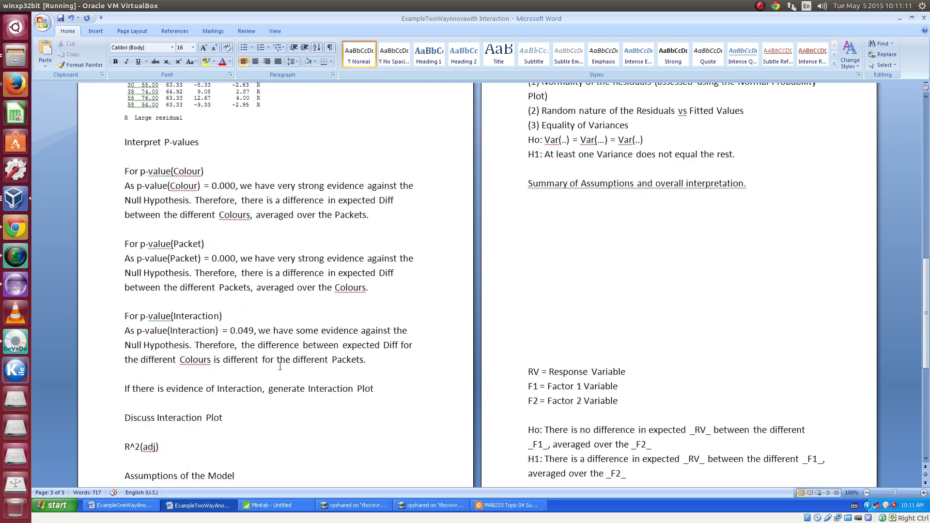
{"action": "left_click", "coordinate": [283, 365]}
{"action": "double_click", "coordinate": [282, 363]}
{"action": "key", "text": "ctrl+a"}
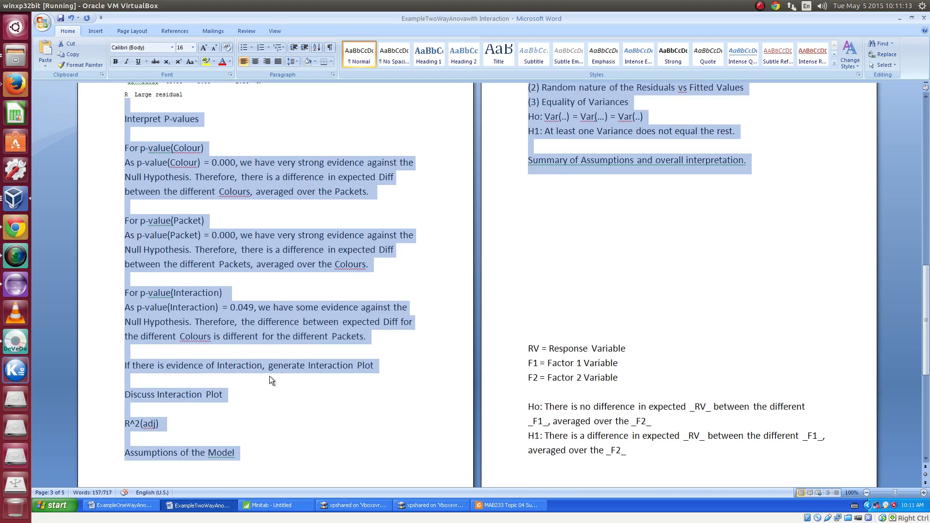
{"action": "left_click", "coordinate": [269, 376]}
{"action": "left_click", "coordinate": [272, 364]}
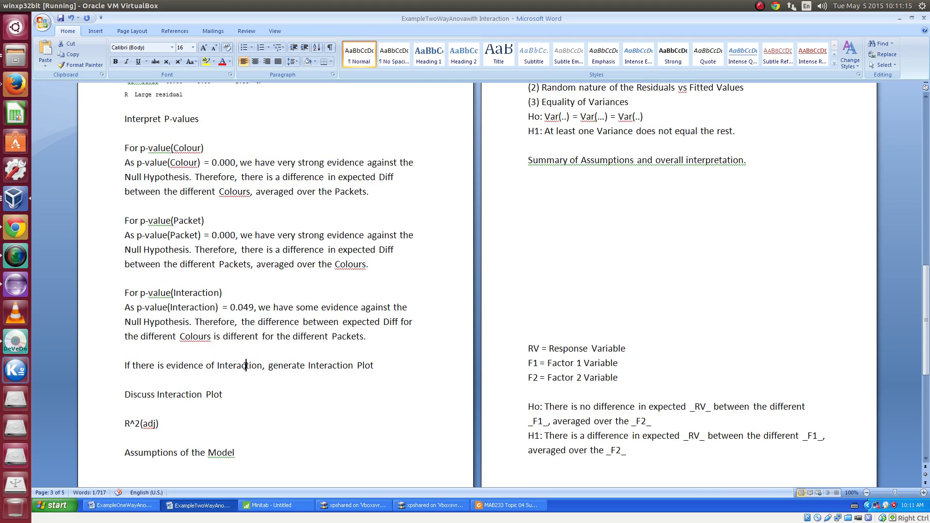
{"action": "double_click", "coordinate": [244, 365]}
{"action": "left_click_drag", "start_coordinate": [123, 367], "coordinate": [370, 368]}
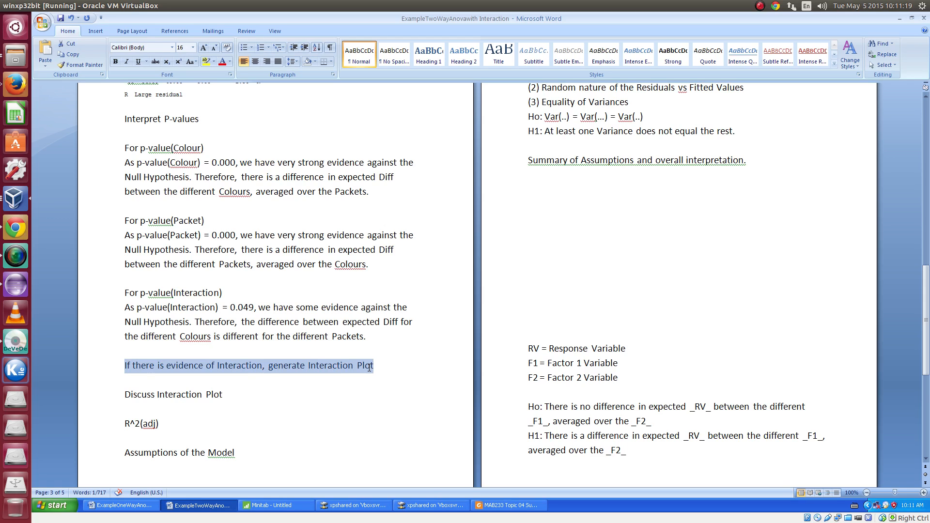
- Add a blank line below "generate Interaction Plot" in Word, and create an interaction plot in Minitab with response Diff and factors Colour and Packet
{"action": "left_click", "coordinate": [378, 374]}
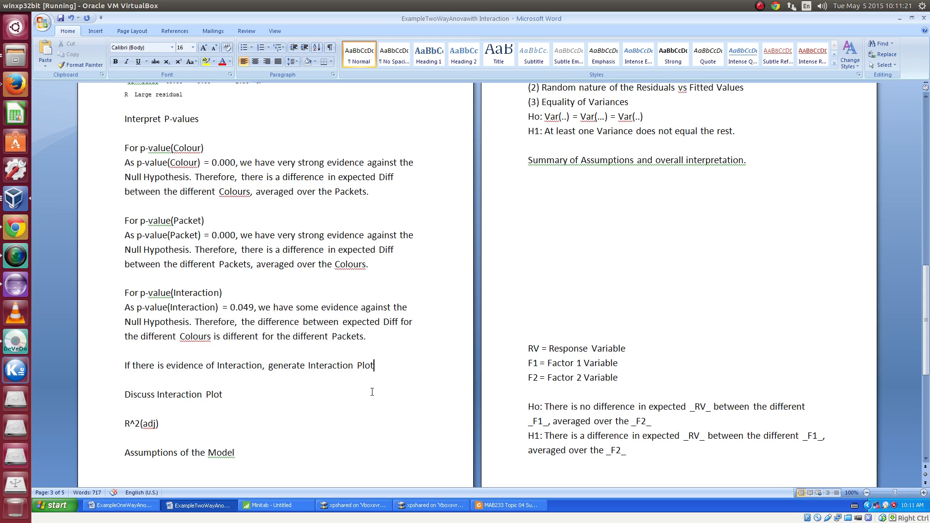
{"action": "key", "text": "Return"}
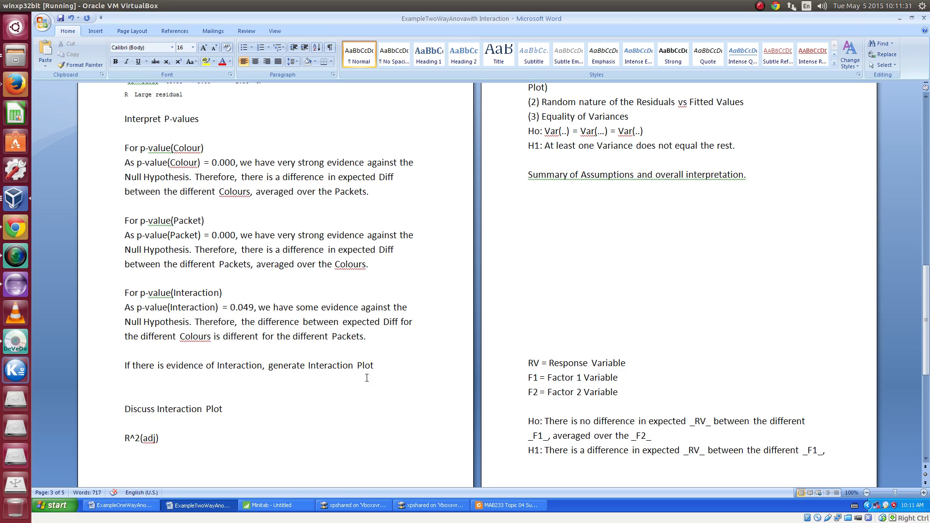
{"action": "left_click", "coordinate": [271, 506]}
{"action": "left_click", "coordinate": [204, 212]}
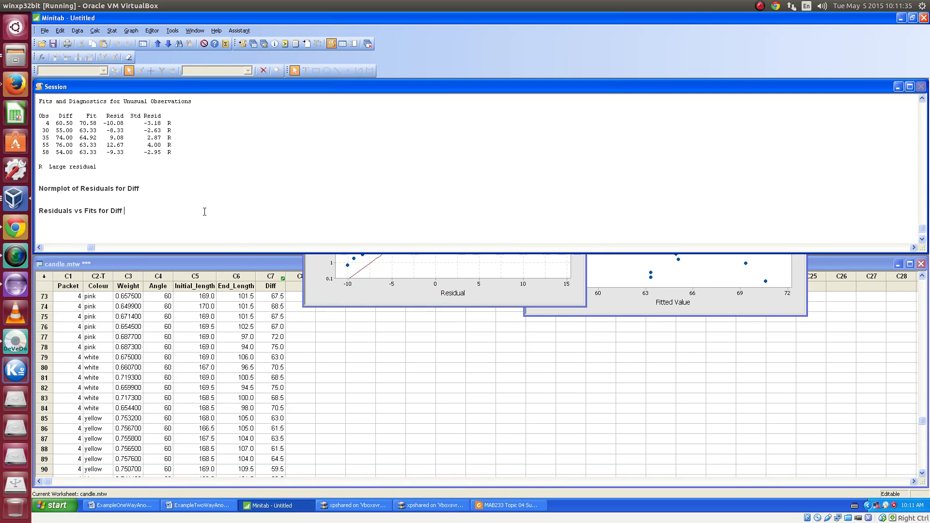
{"action": "left_click_drag", "start_coordinate": [242, 166], "coordinate": [223, 159]}
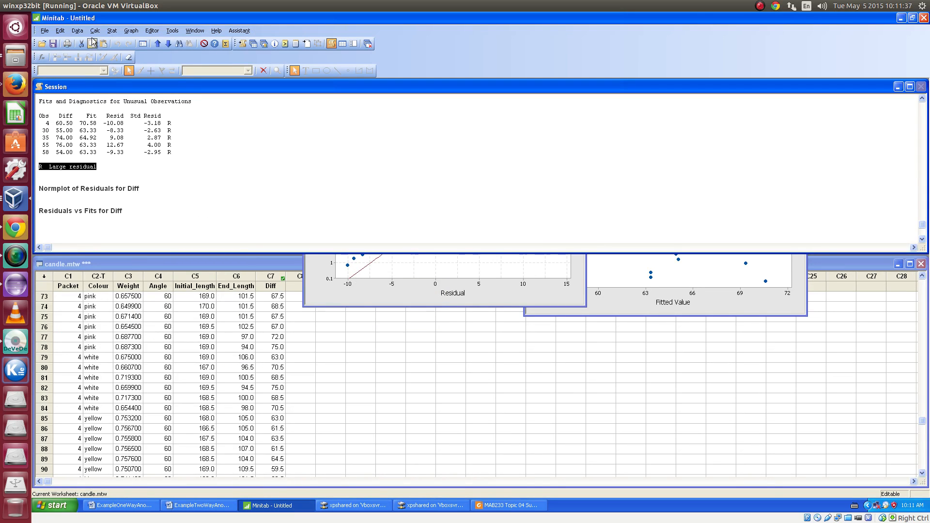
{"action": "left_click", "coordinate": [112, 30]}
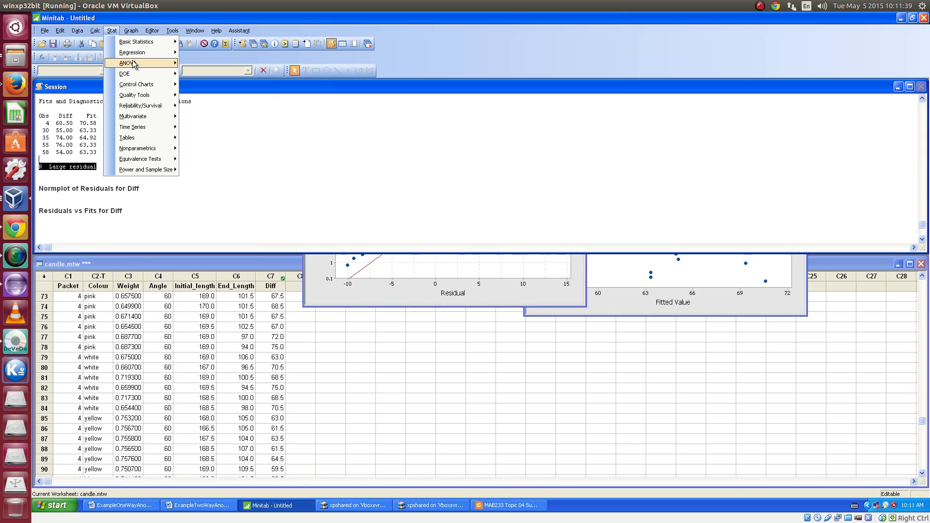
{"action": "mouse_move", "coordinate": [135, 64]}
{"action": "left_click", "coordinate": [215, 167]}
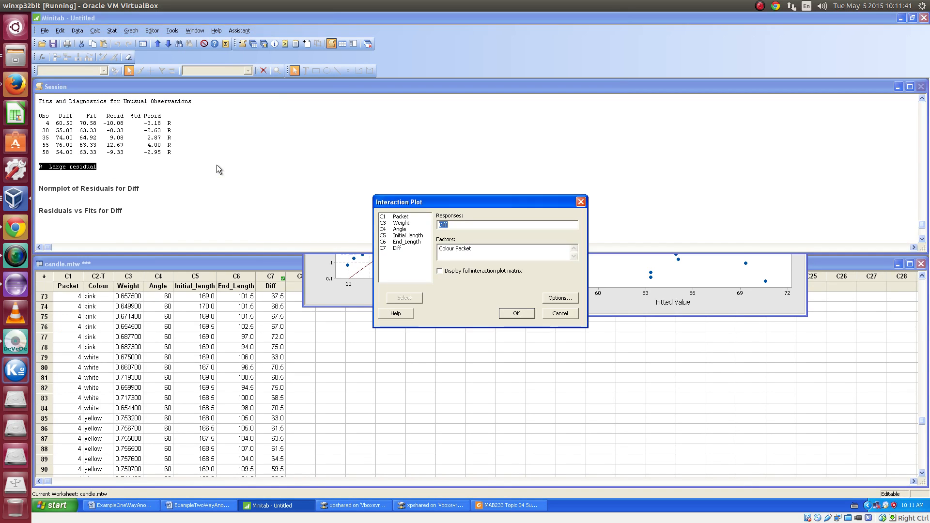
{"action": "left_click", "coordinate": [451, 225]}
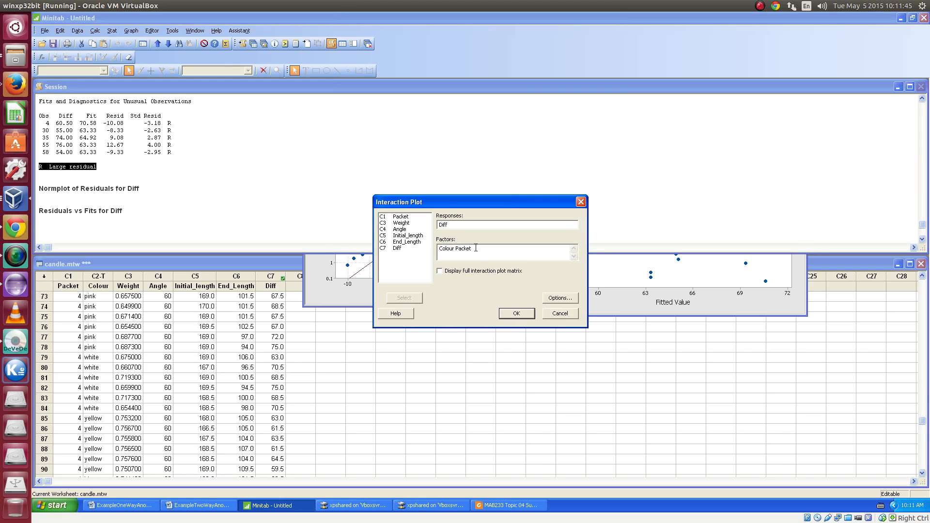
{"action": "left_click", "coordinate": [510, 313]}
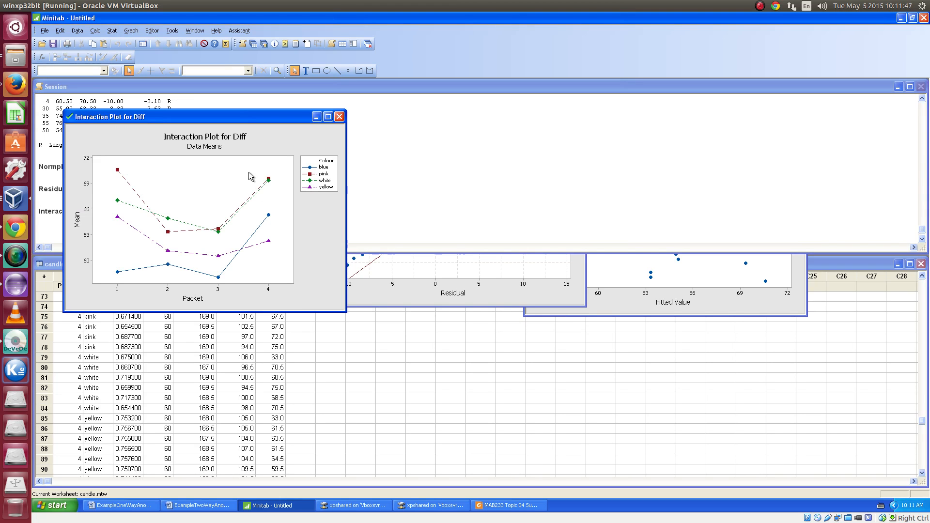
- Send the Interaction Plot for Diff to Microsoft Word and switch to the two-way ANOVA document
{"action": "right_click", "coordinate": [282, 139]}
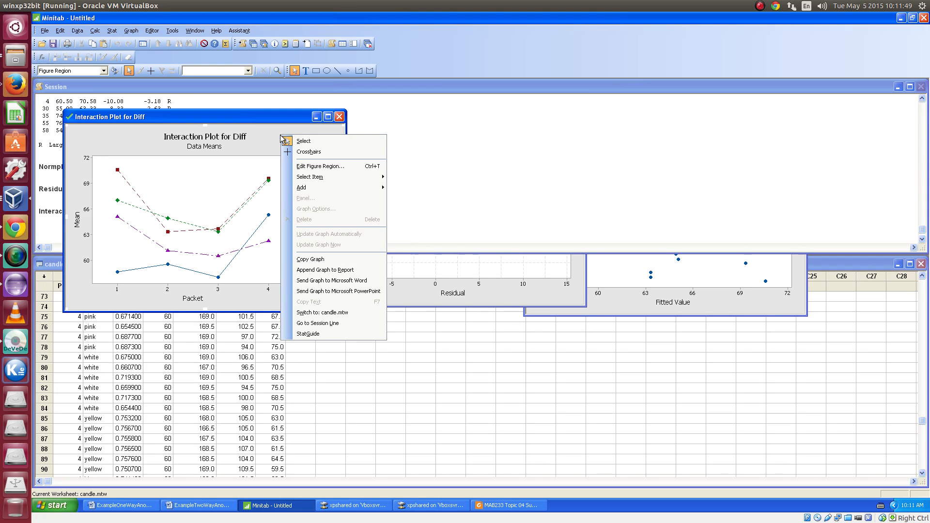
{"action": "left_click", "coordinate": [359, 281]}
{"action": "left_click", "coordinate": [209, 505]}
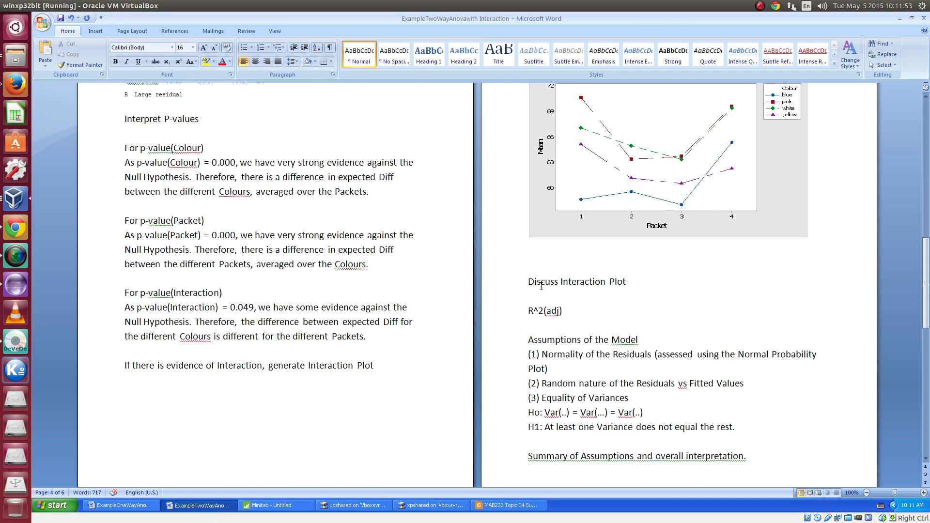
- Remove the blank lines between the interaction plot and "Discuss Interaction Plot", and add an empty line beneath that heading
{"action": "scroll", "coordinate": [322, 370], "scroll_direction": "down", "scroll_amount": 3}
{"action": "scroll", "coordinate": [542, 195], "scroll_direction": "up", "scroll_amount": 6}
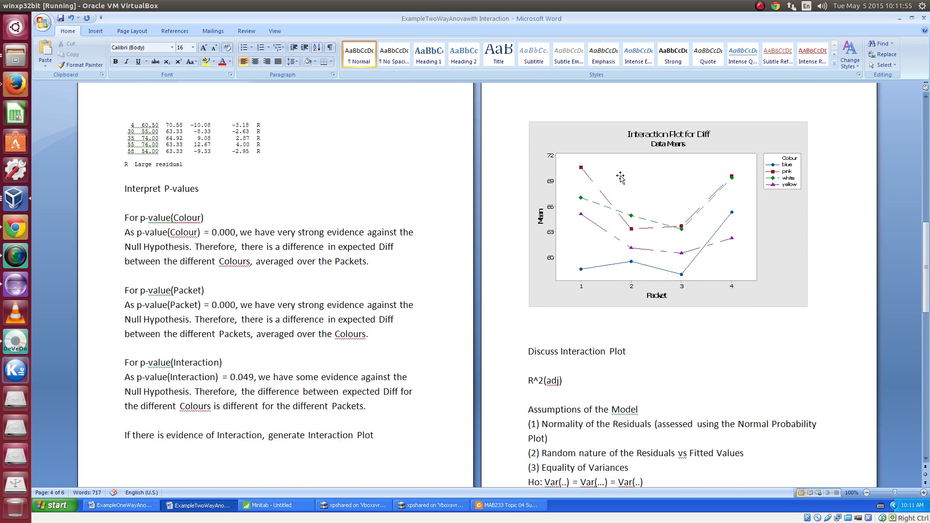
{"action": "scroll", "coordinate": [621, 177], "scroll_direction": "up", "scroll_amount": 2}
{"action": "key", "text": "BackSpace"}
{"action": "key", "text": "BackSpace"}
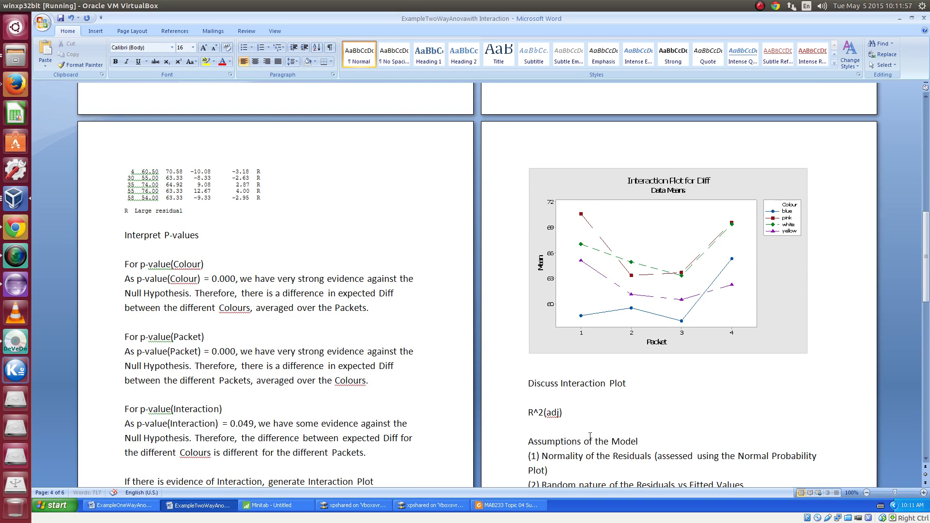
{"action": "key", "text": "Return"}
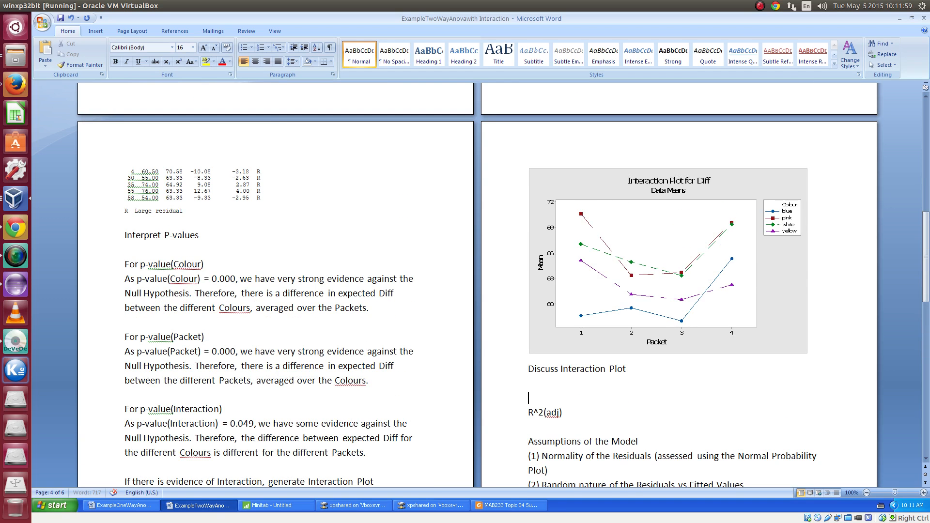